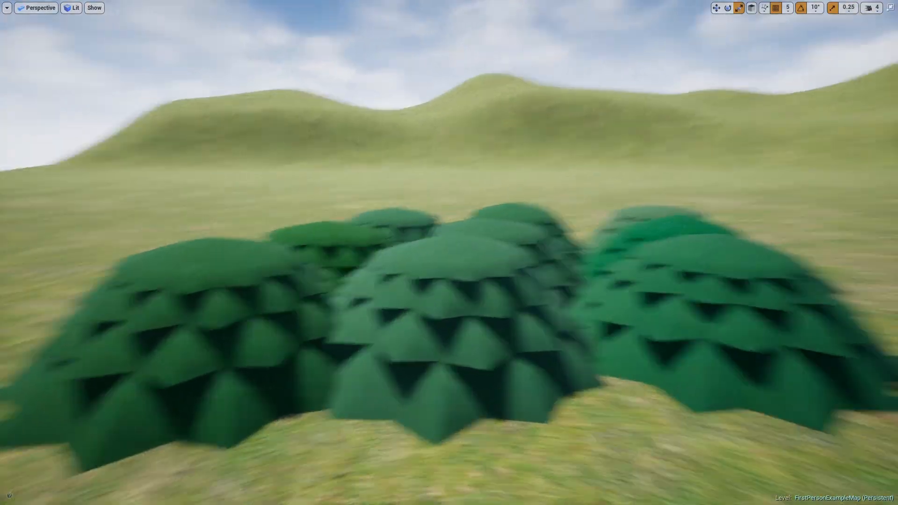
right_click_drag(483, 231, 483, 230)
right_click_drag(360, 224, 360, 225)
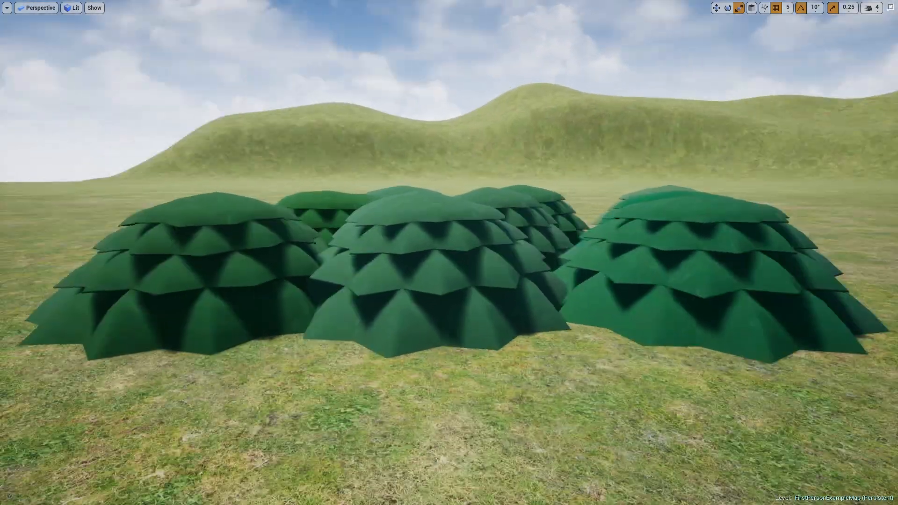
right_click_drag(534, 275, 535, 275)
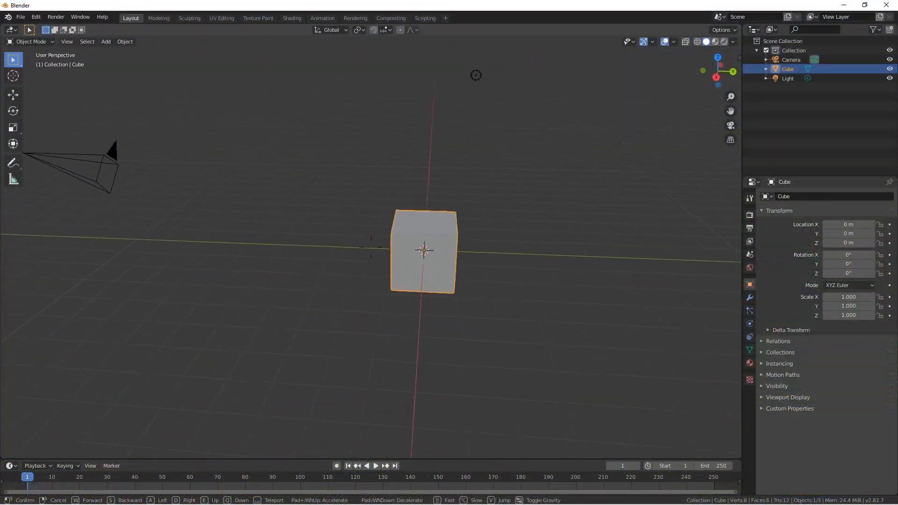
Switch to Blender and delete the default cube from the scene.
key("s")
key("d")
key("w")
key("s")
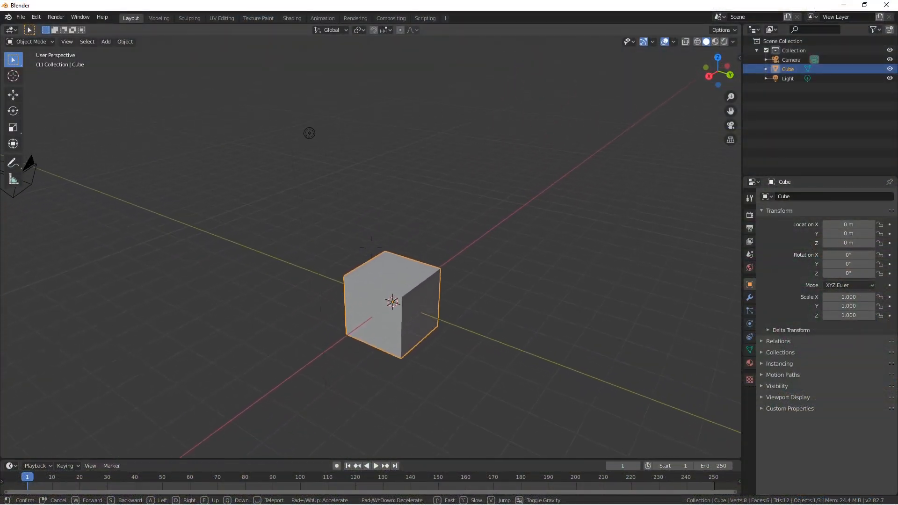
left_click(365, 265)
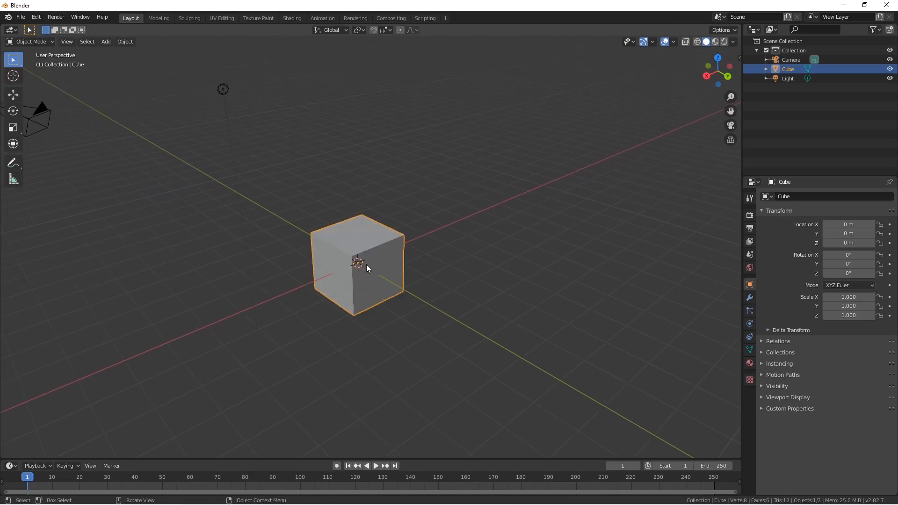
left_click(427, 257)
left_click(402, 258)
key("x")
left_click(384, 261)
Add a circle mesh at the world origin with 24 vertices and a 1 m radius.
key("shift+grave")
key("w")
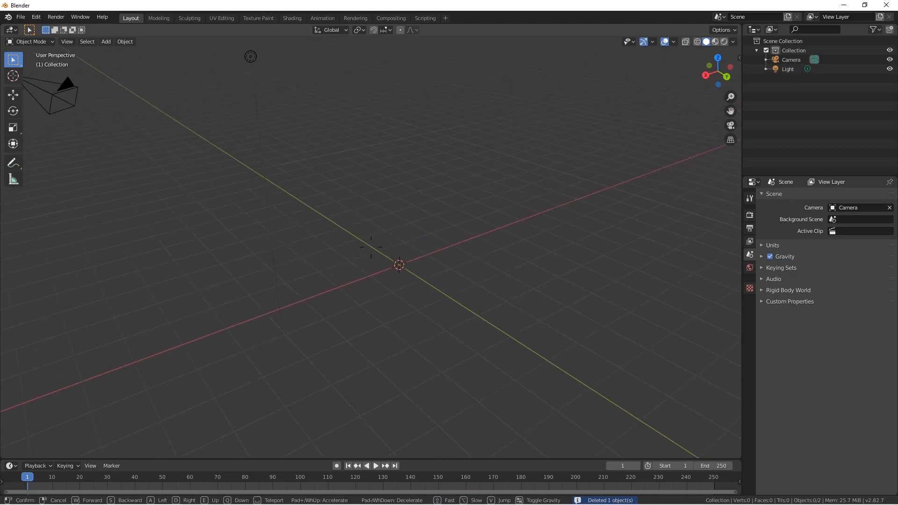
left_click(371, 246)
key("shift+a")
mouse_move(371, 247)
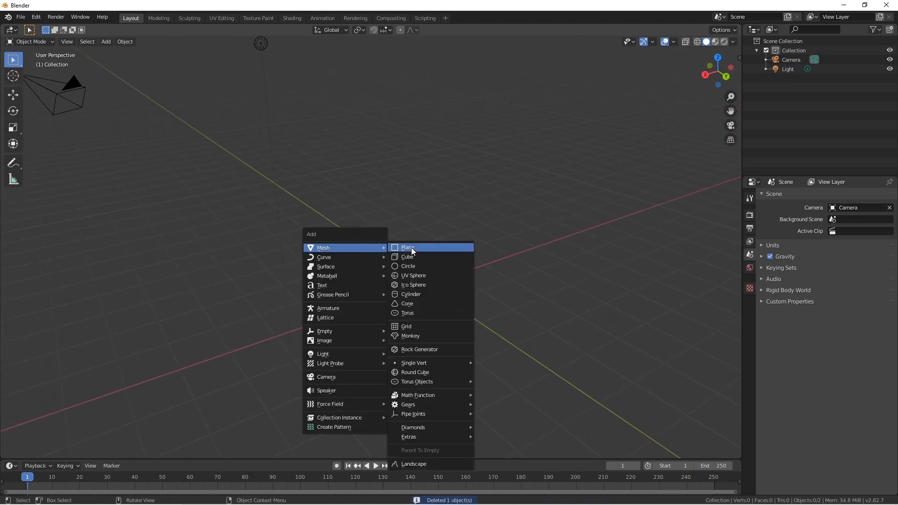
left_click(420, 266)
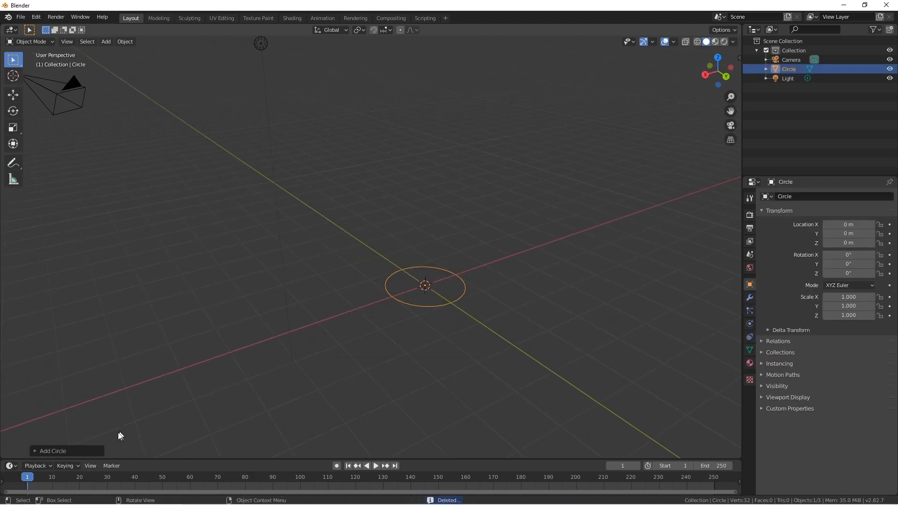
left_click(82, 450)
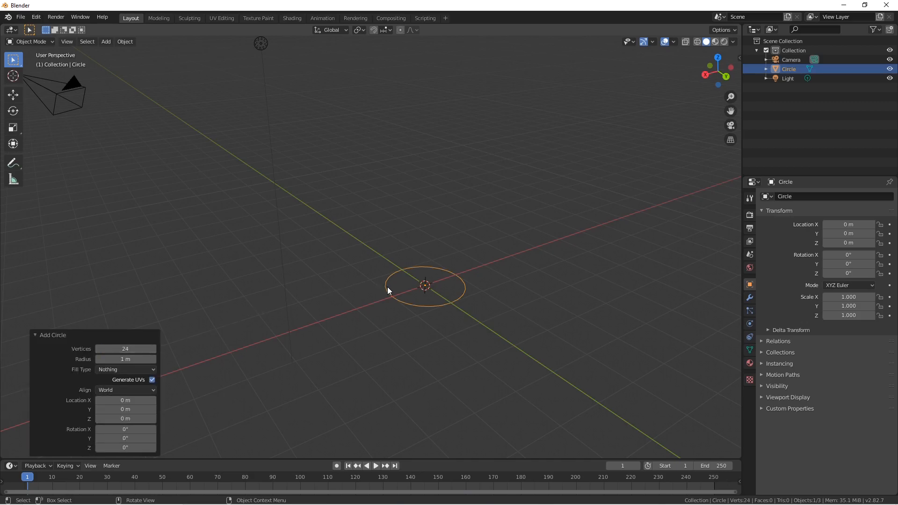
Enter Edit Mode on the circle and fill its outline with a single face.
scroll(394, 286, "up", 3)
key("Tab")
middle_click_drag(430, 304, 232, 449)
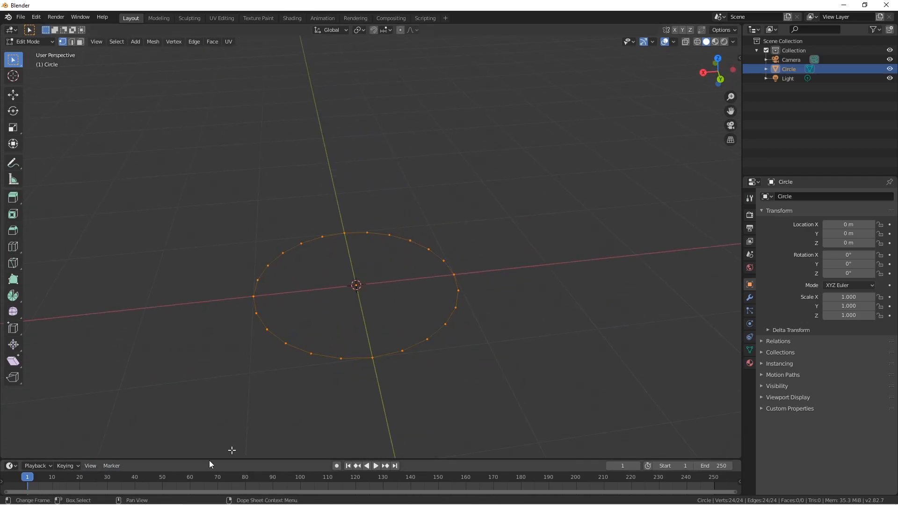
middle_click_drag(341, 305, 444, 259)
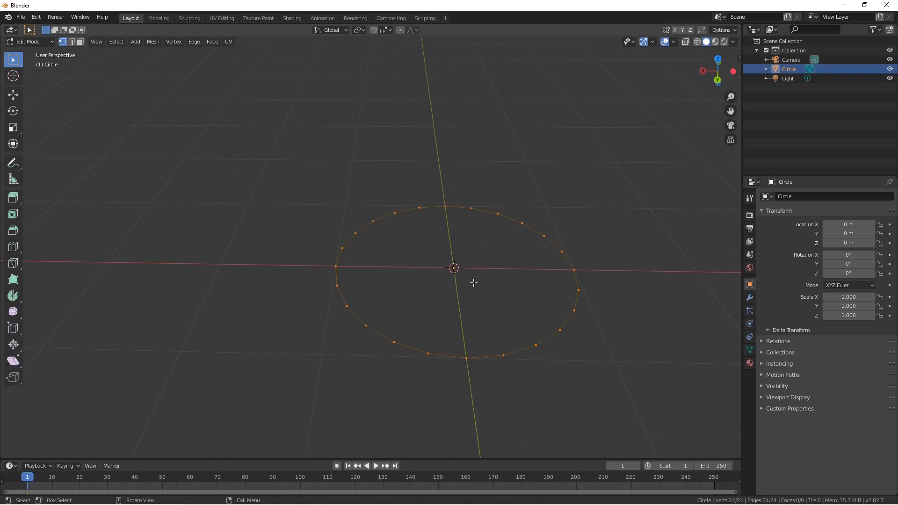
key("f")
middle_click_drag(484, 325, 370, 247)
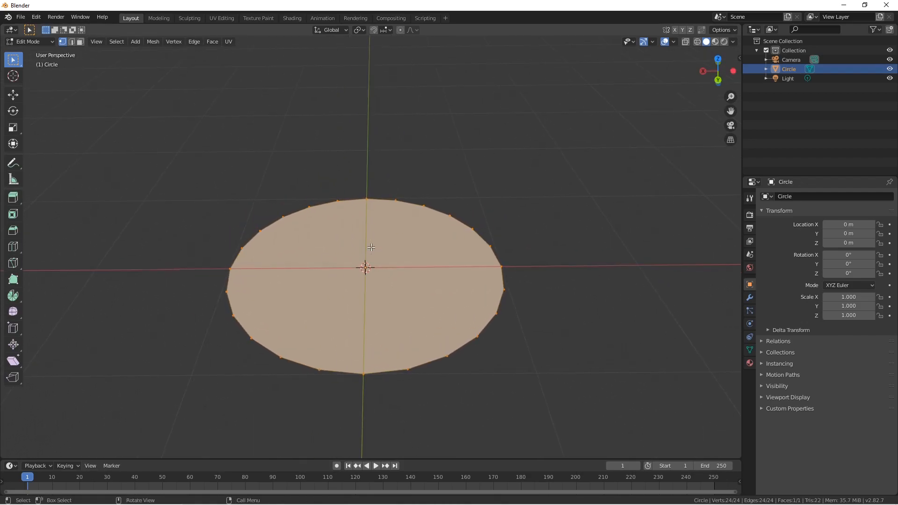
Switch to face selection, select the circle's face and inset it by 0.125 m.
left_click(79, 42)
left_click(73, 42)
key("3")
left_click(382, 302)
left_click(560, 271)
left_click(347, 283)
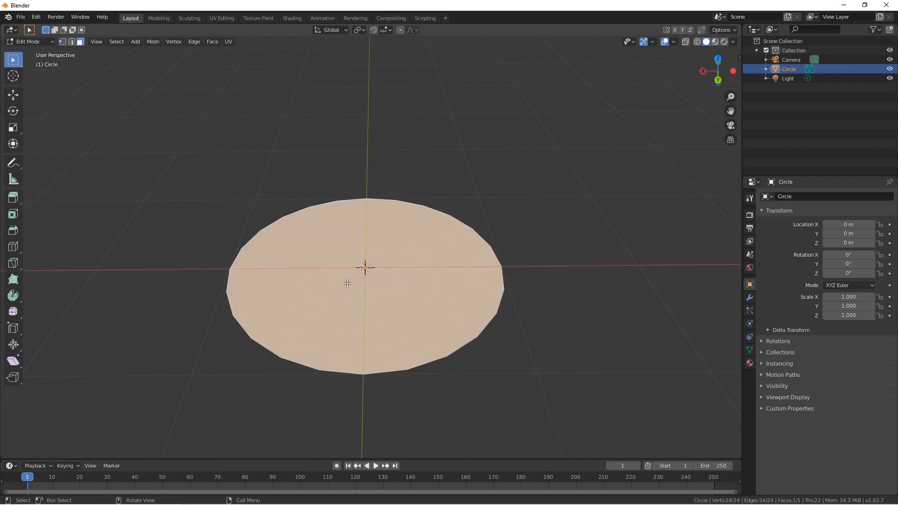
type("i.125")
key("Return")
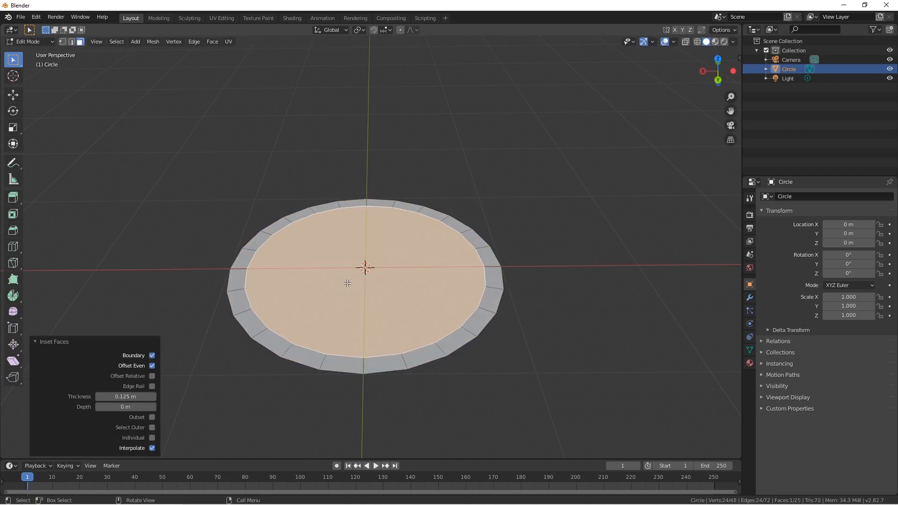
Inset the inner face seven more times by 0.125 m each to build concentric rings down to the centre.
type("i")
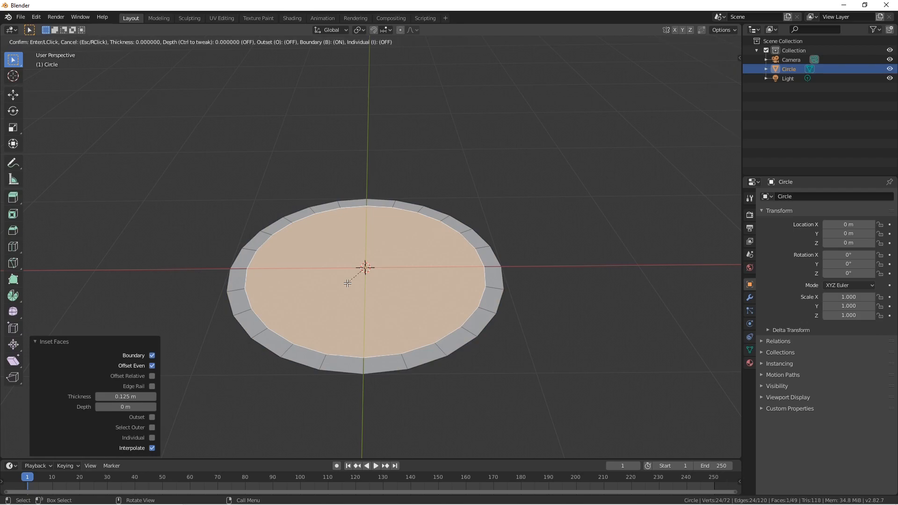
type(".125")
key("Return")
type("i.125")
key("Return")
type("i.125")
key("Return")
type("i.125")
key("Return")
type("i.125")
key("Return")
type("i.125")
key("Return")
type("i.125")
key("Return")
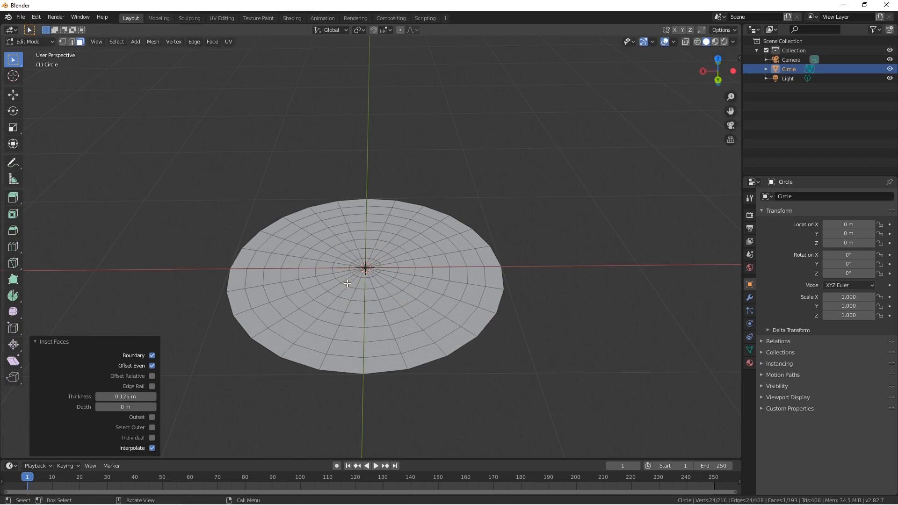
Switch to vertex selection and select every other vertex around the circle's outer rim, 12 in all.
middle_click_drag(351, 266, 371, 247)
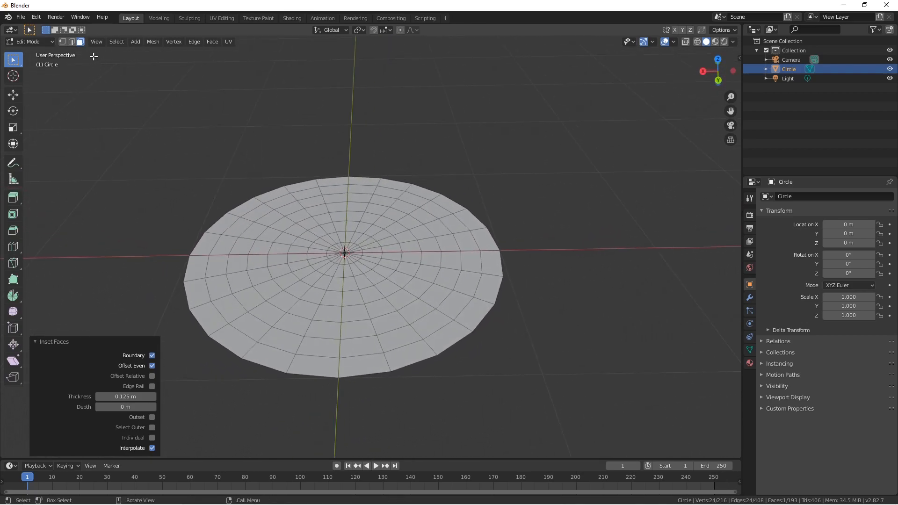
key("1")
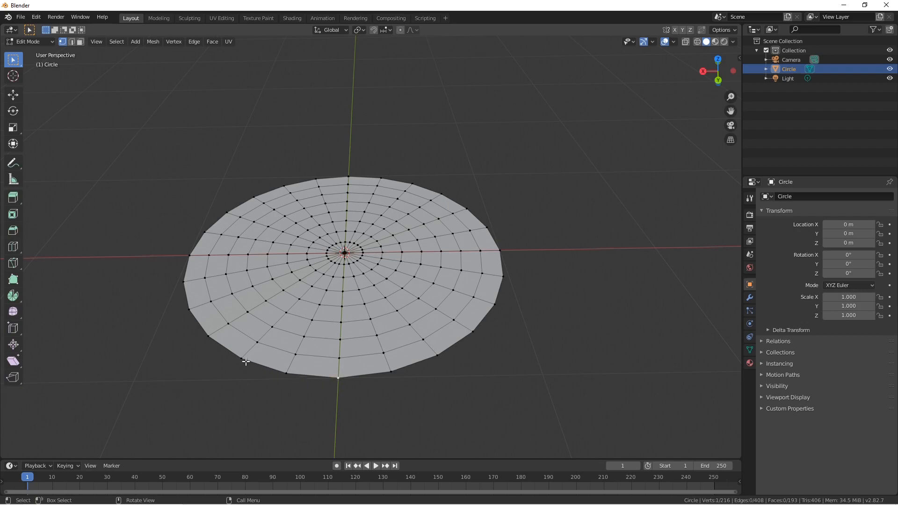
middle_click_drag(196, 306, 284, 363)
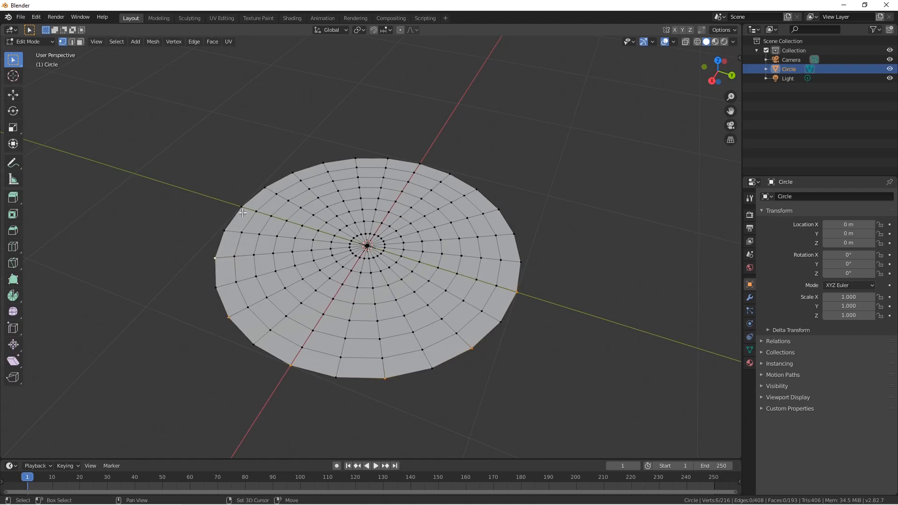
key("shift+grave")
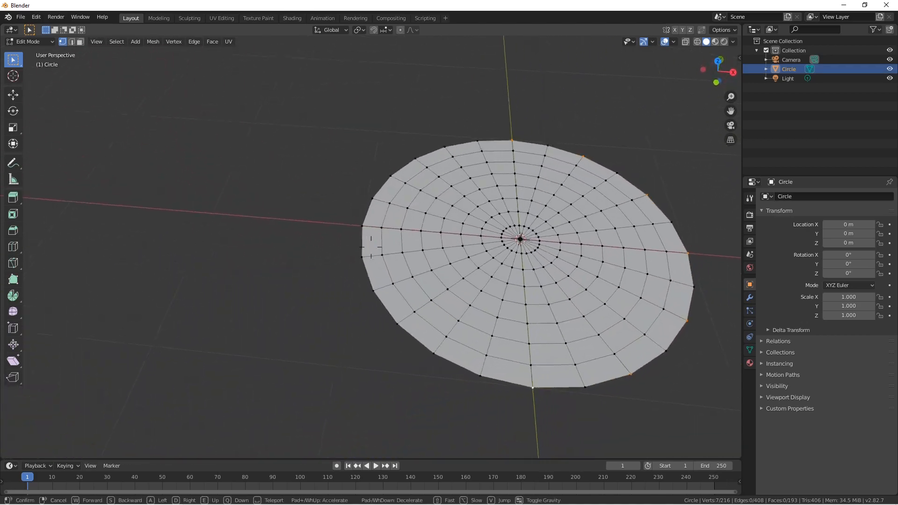
left_click(371, 247)
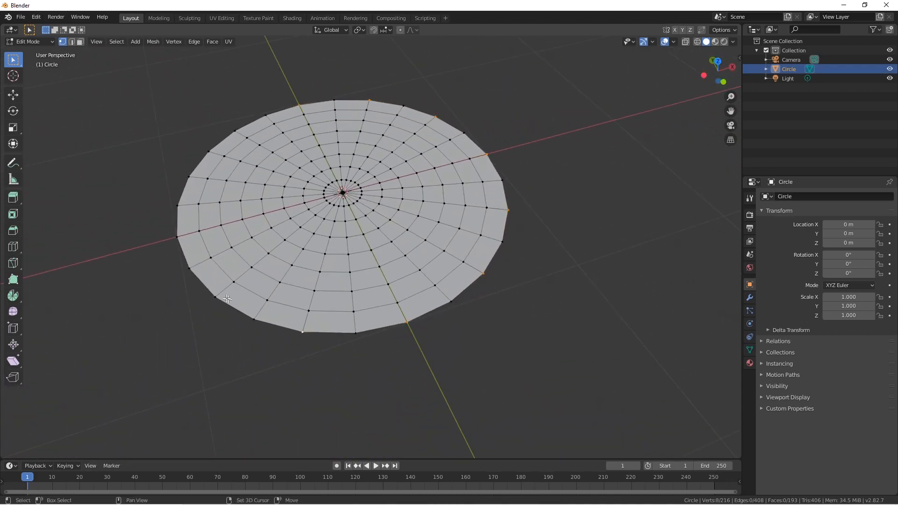
middle_click_drag(203, 244, 423, 360)
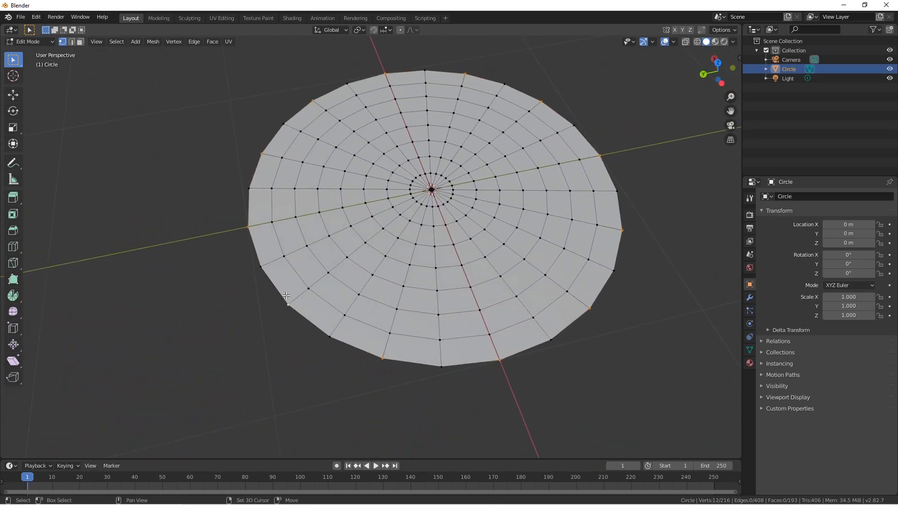
middle_click_drag(286, 295, 473, 68)
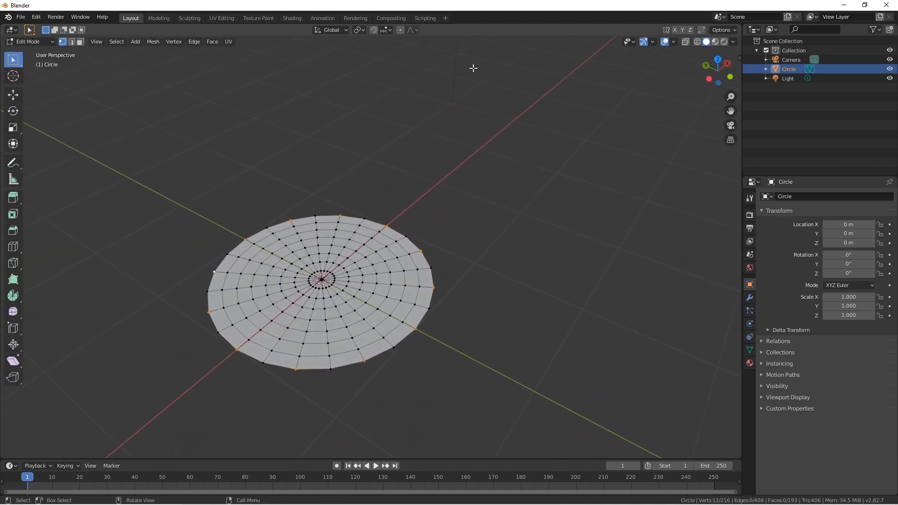
Enable proportional editing for the selected rim vertices.
left_click(401, 30)
key("shift+grave")
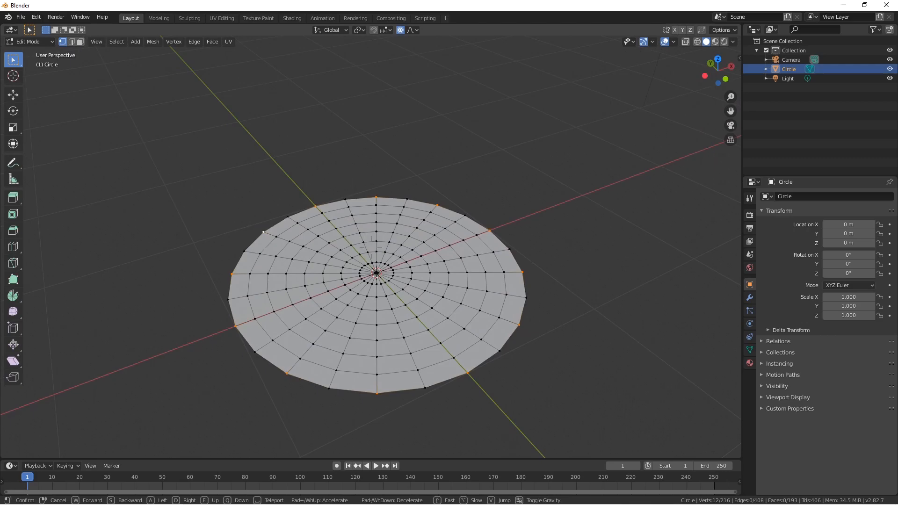
left_click(371, 246)
Try scaling the selected rim vertices with an adjusted proportional influence size, and undo it.
key("s")
scroll(382, 256, "down", 11)
scroll(381, 255, "up", 19)
left_click(382, 256)
key("ctrl+z")
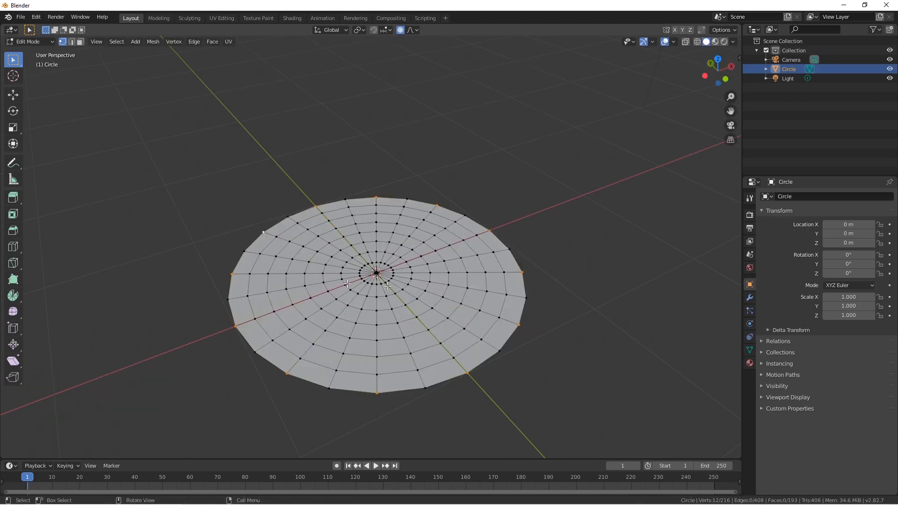
Scale the 12 alternate rim vertices inward to about 0.83 with a proportional size of about 0.35, forming a star-shaped edge.
key("s")
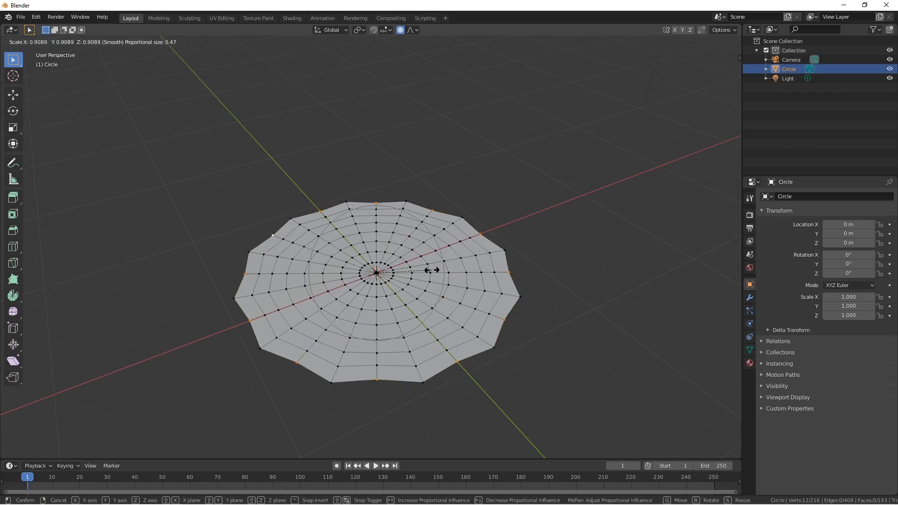
scroll(435, 266, "down", 4)
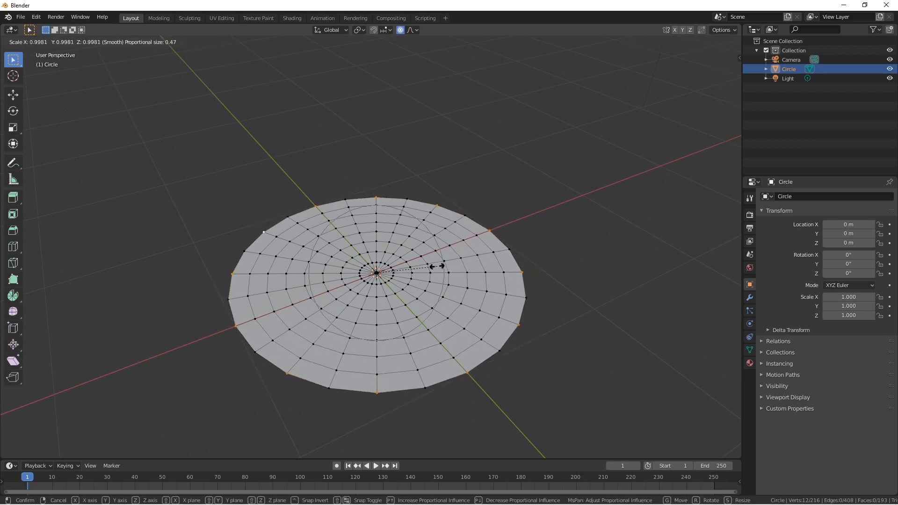
scroll(428, 265, "up", 13)
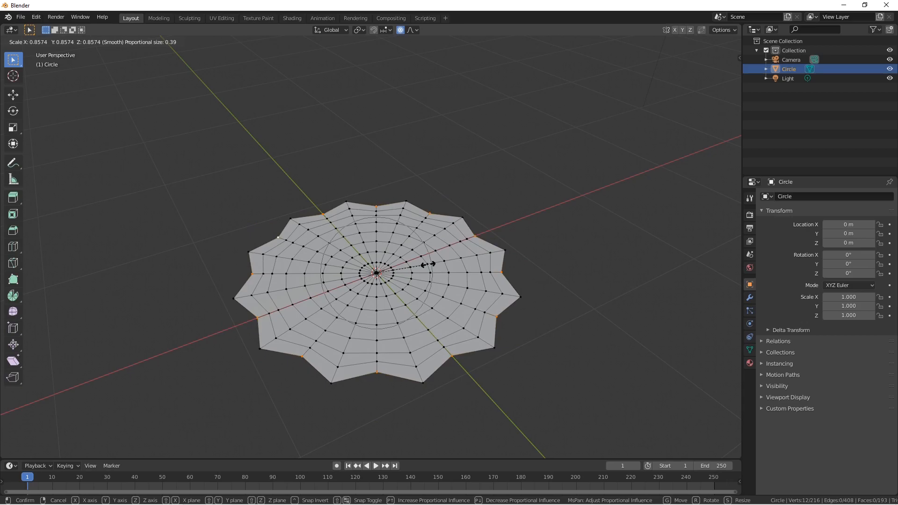
scroll(428, 264, "down", 6)
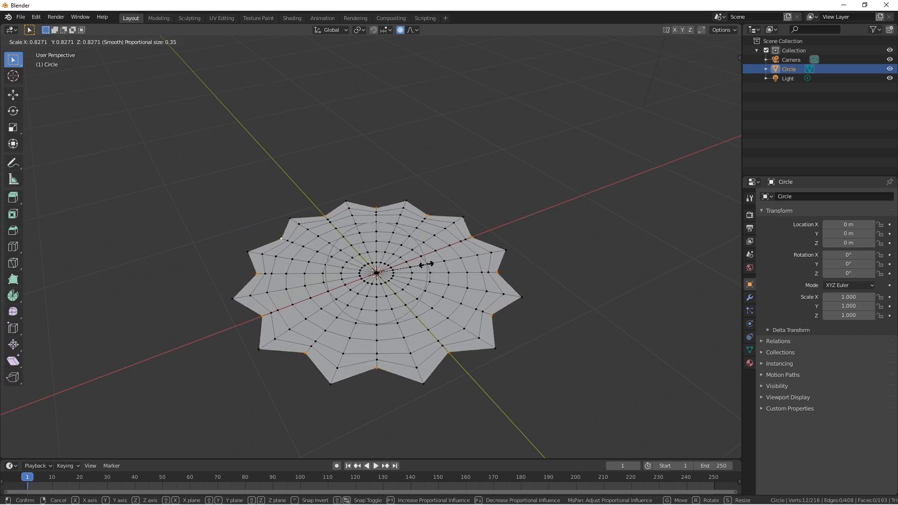
left_click(425, 265)
middle_click_drag(425, 265, 372, 251)
key("Tab")
key("shift+grave")
left_click(371, 246)
key("Tab")
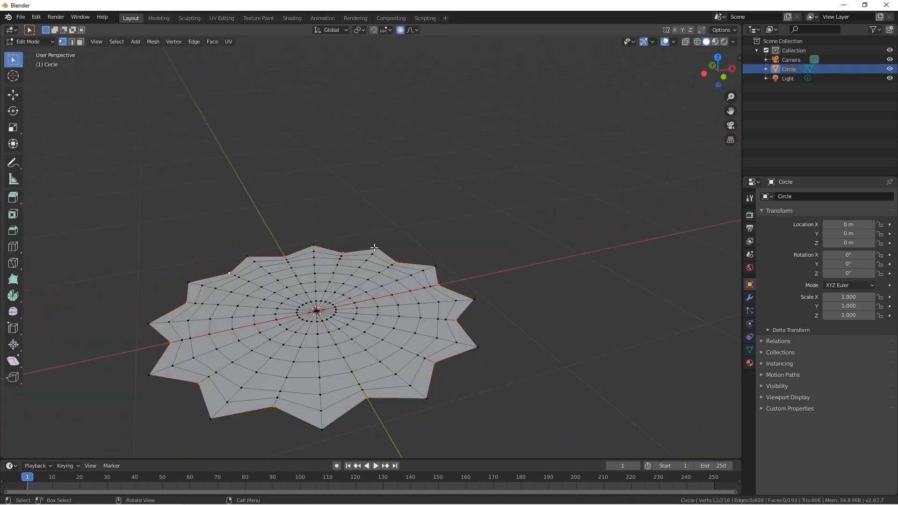
Switch to edge selection and select the entire outer edge loop of the star-shaped disc.
key("shift+grave")
key("d")
key("e")
left_click(370, 247)
left_click(71, 42)
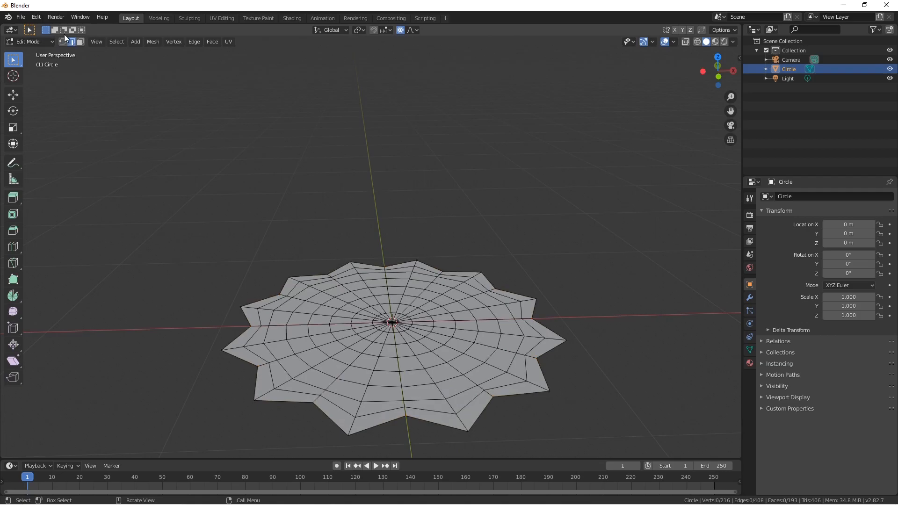
left_click(371, 430, "alt")
Lower the selected outer edge loop about 0.265 m along Z with a proportional size of about 0.42, bending the disc into a dome.
key("shift+grave")
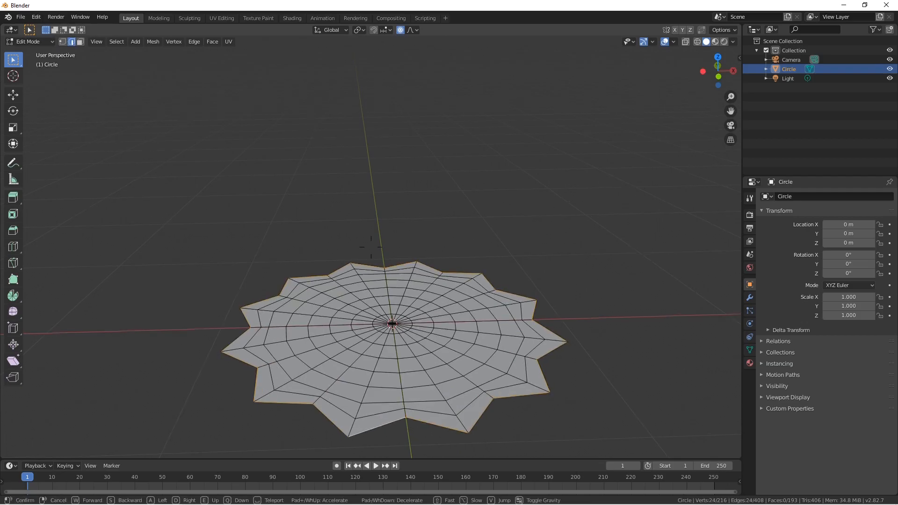
left_click(371, 247)
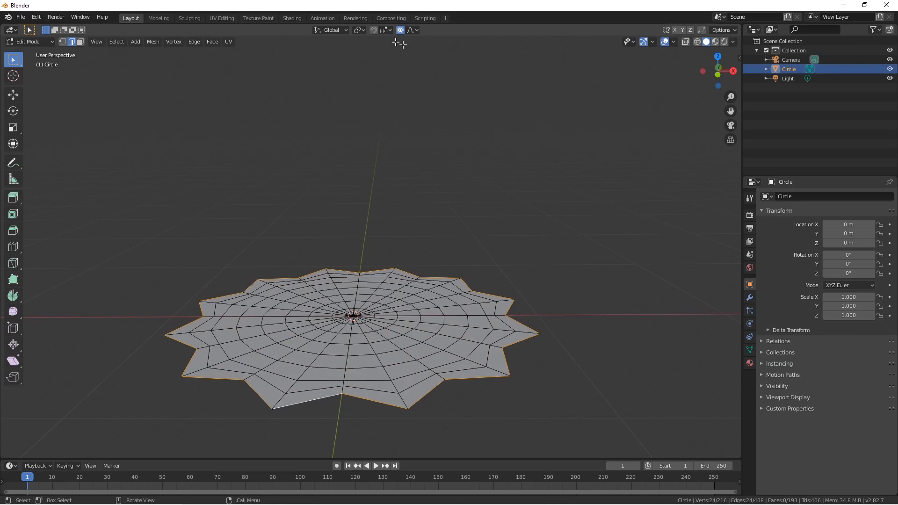
key("shift+grave")
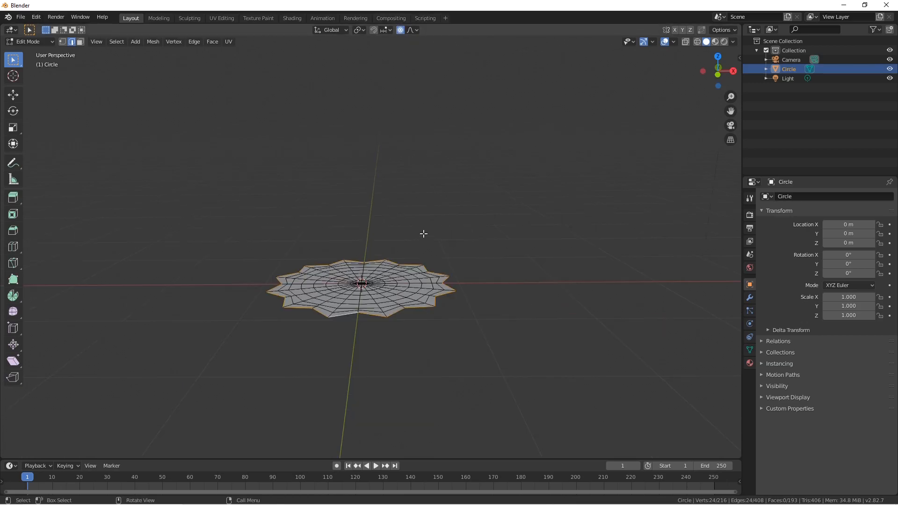
left_click(373, 248)
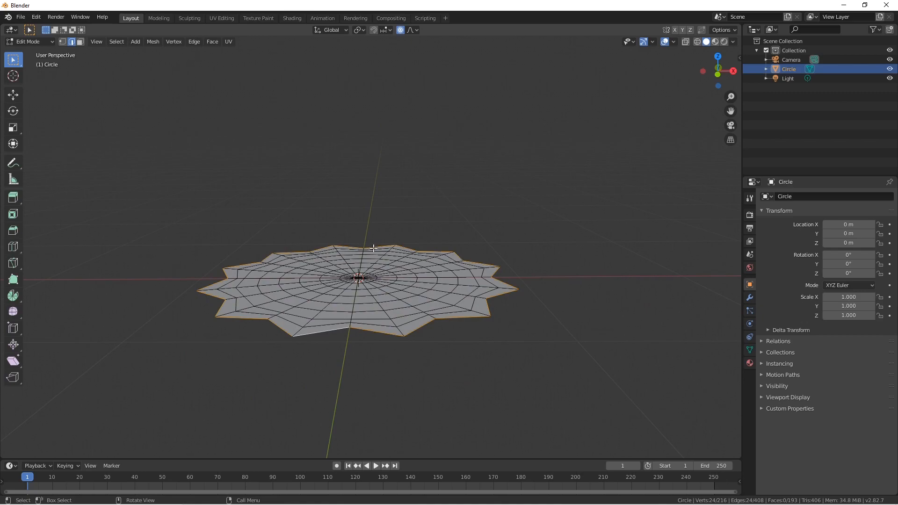
key("g")
key("z")
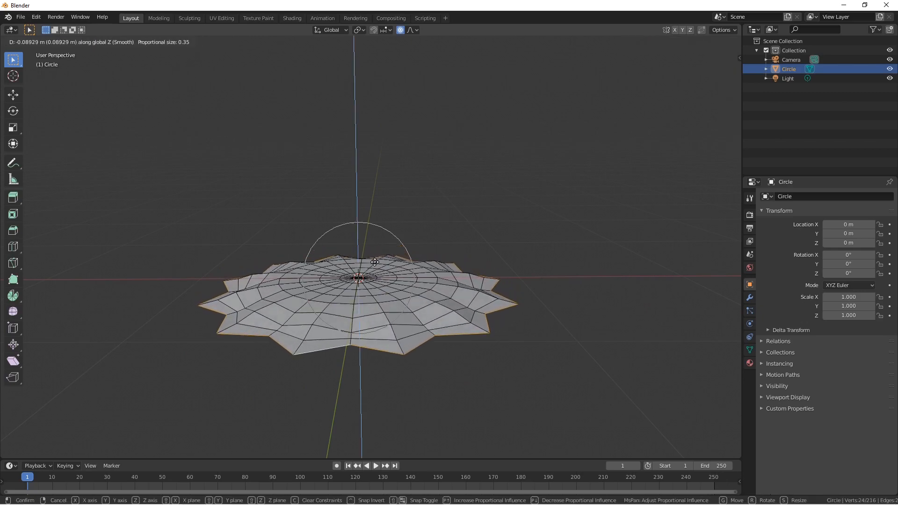
scroll(375, 276, "up", 3)
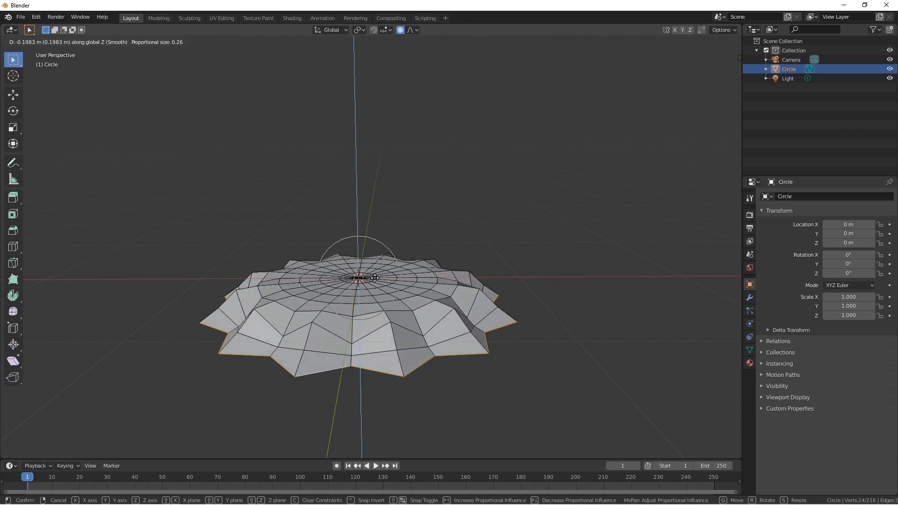
scroll(375, 283, "down", 1)
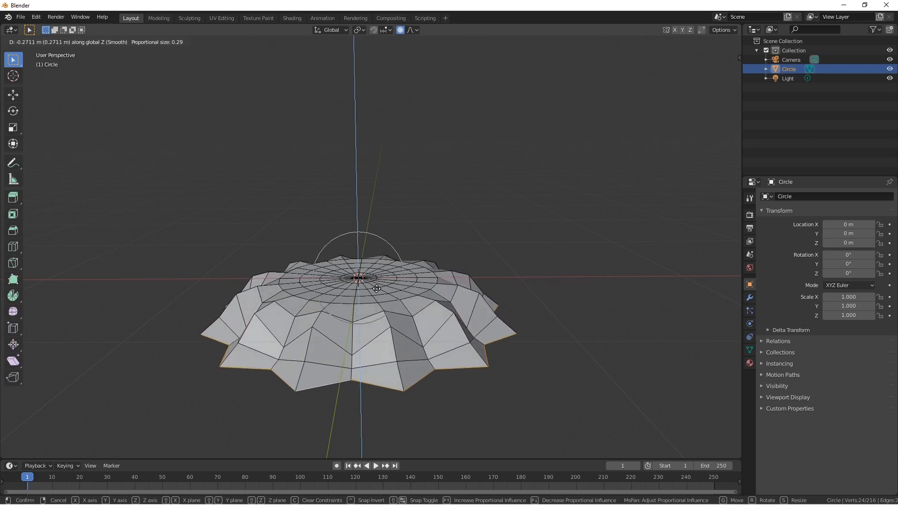
scroll(377, 288, "down", 7)
scroll(376, 288, "up", 3)
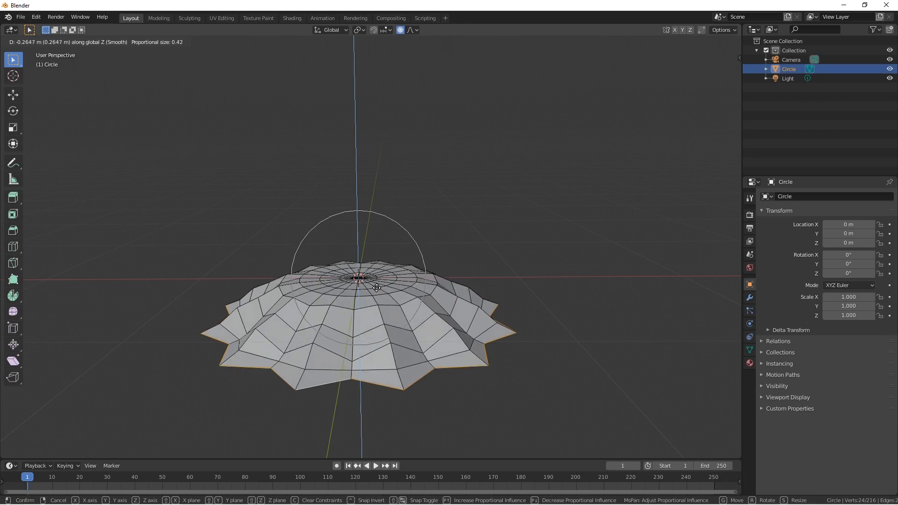
scroll(376, 288, "down", 1)
scroll(377, 288, "up", 1)
left_click(377, 288)
Lower the rim another 0.075 m or so along Z with a small proportional size of about 0.09.
key("shift+grave")
left_click(370, 247)
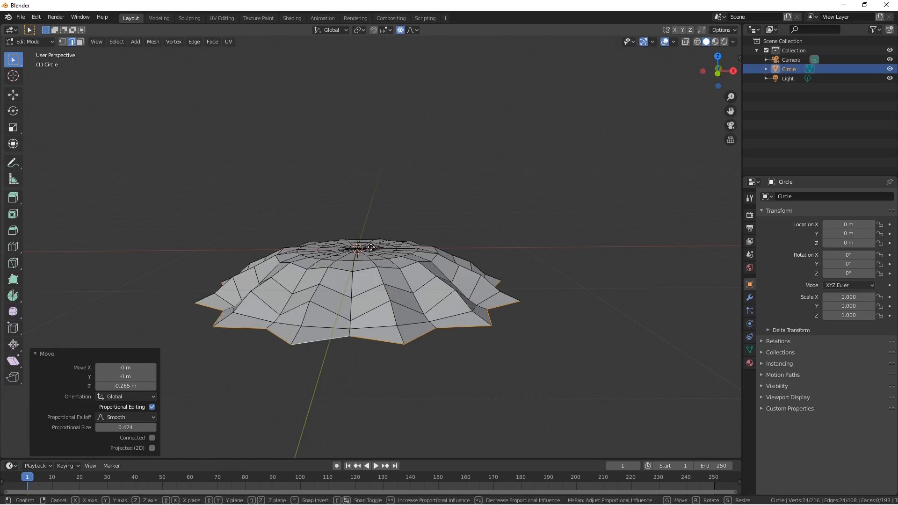
key("g")
key("z")
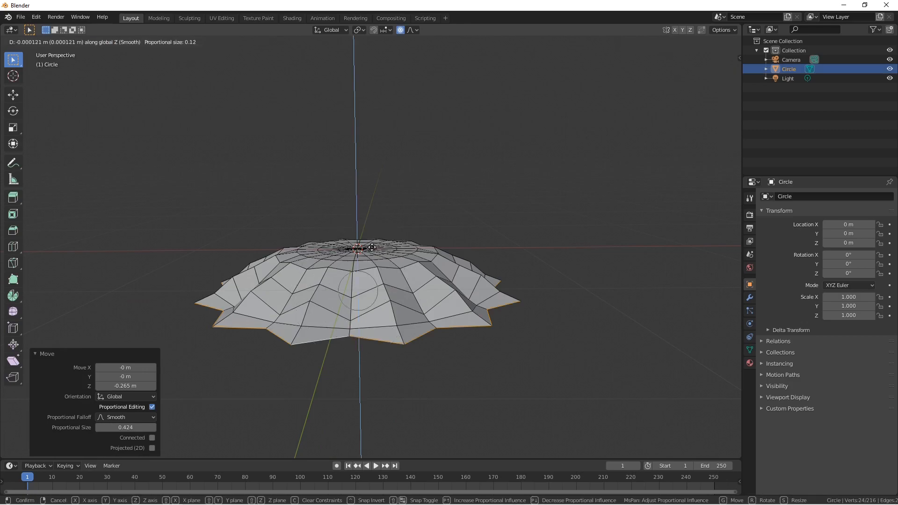
scroll(371, 248, "up", 3)
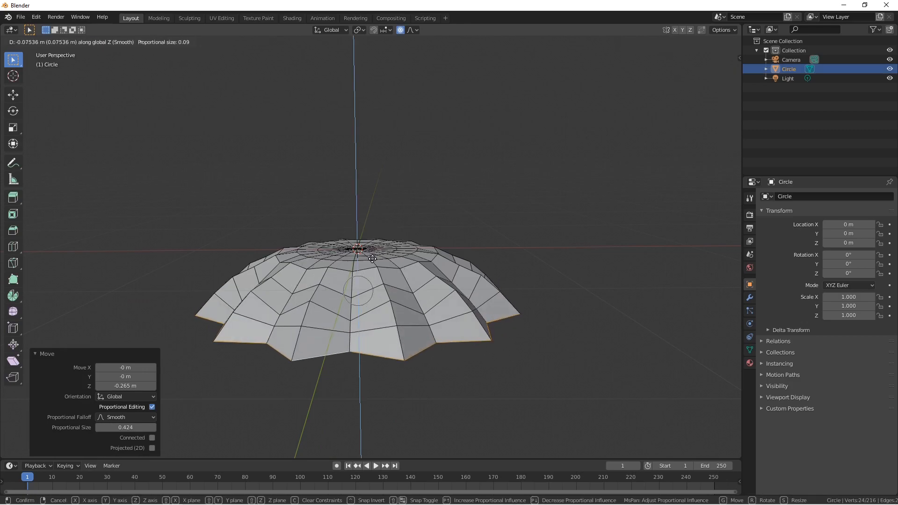
left_click(372, 259)
Select the dome's center vertex and raise it about 0.08 m along Z with a proportional size of about 0.51.
key("shift+grave")
left_click(371, 248)
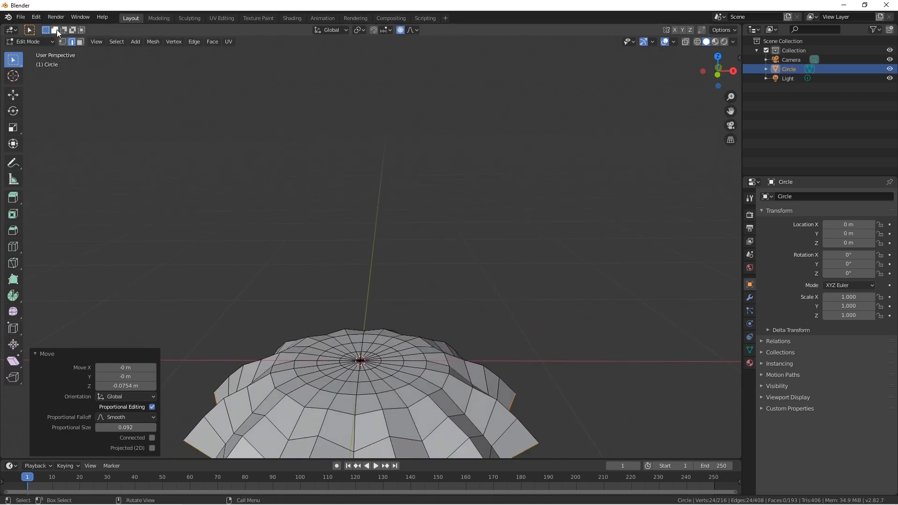
left_click(361, 361)
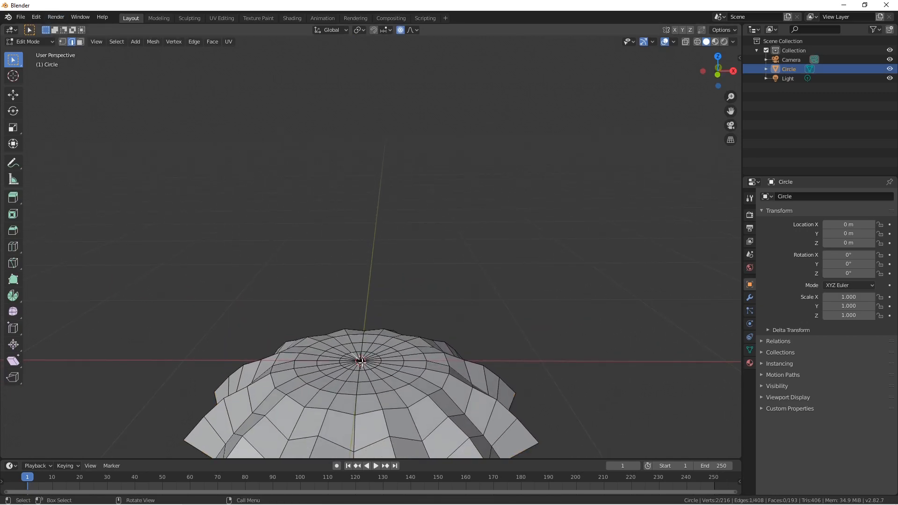
key("1")
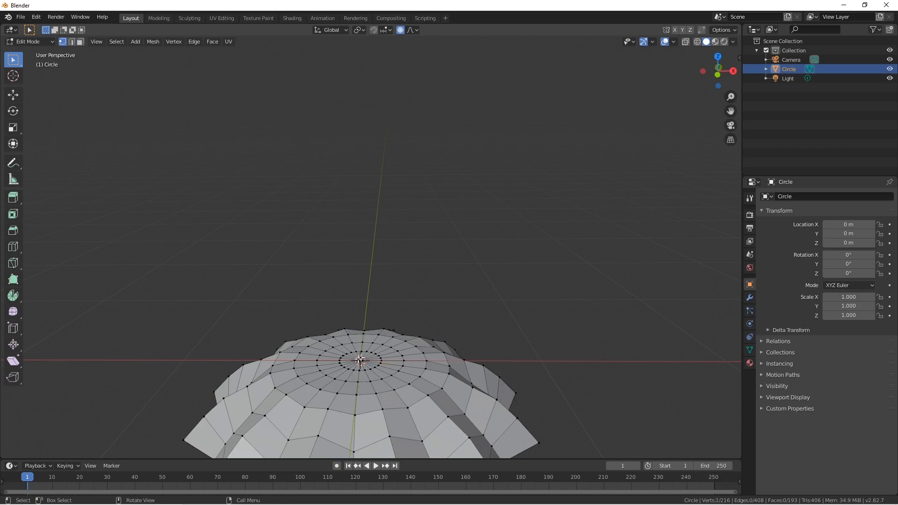
key("shift+grave")
left_click(371, 248)
key("g")
key("z")
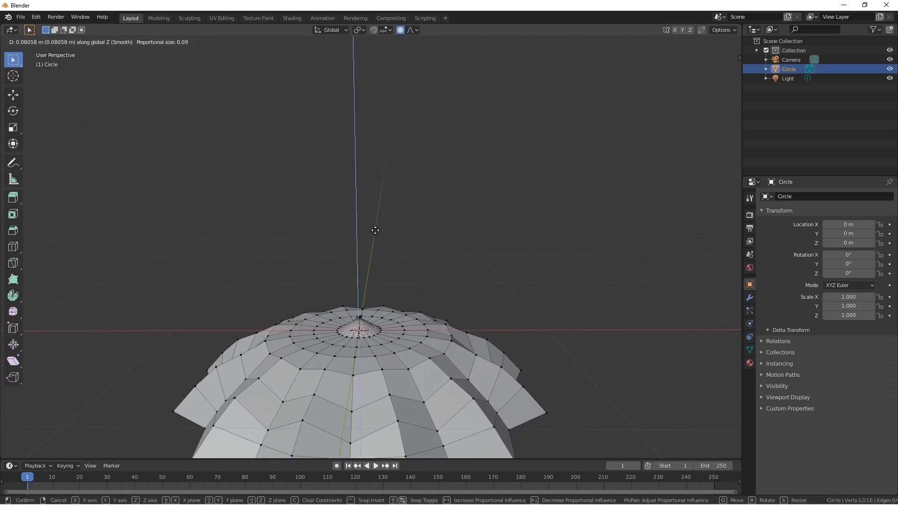
scroll(376, 225, "down", 8)
scroll(379, 227, "down", 10)
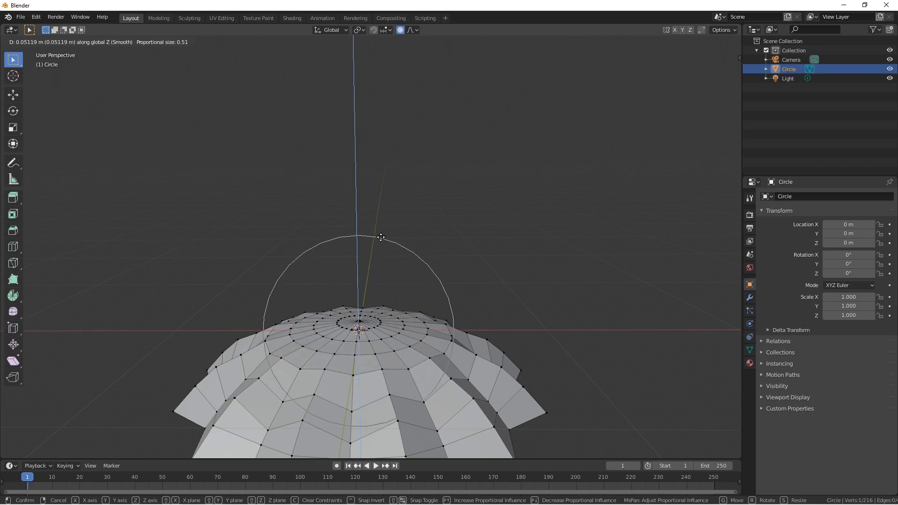
left_click(382, 221)
Return to Object Mode and apply smooth shading to the dome.
key("shift+grave")
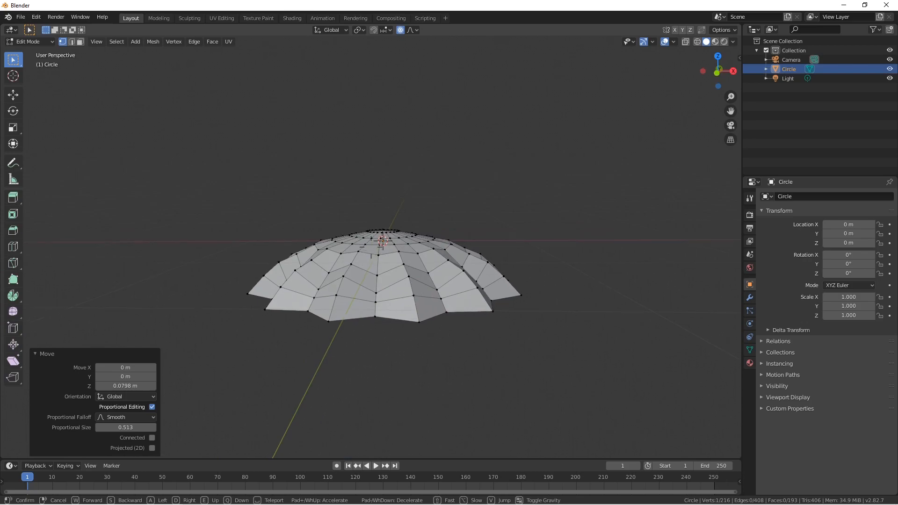
key("s")
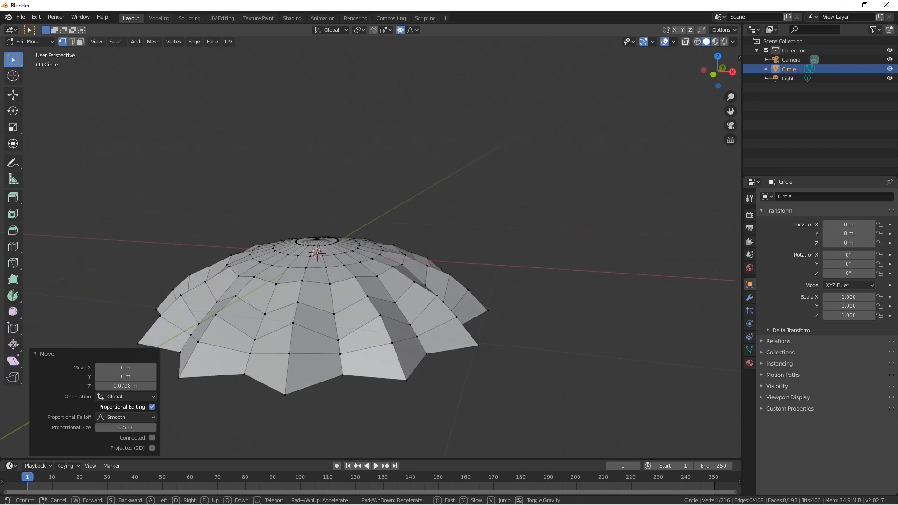
key("w")
left_click(371, 247)
key("Tab")
key("shift+grave")
left_click(363, 284)
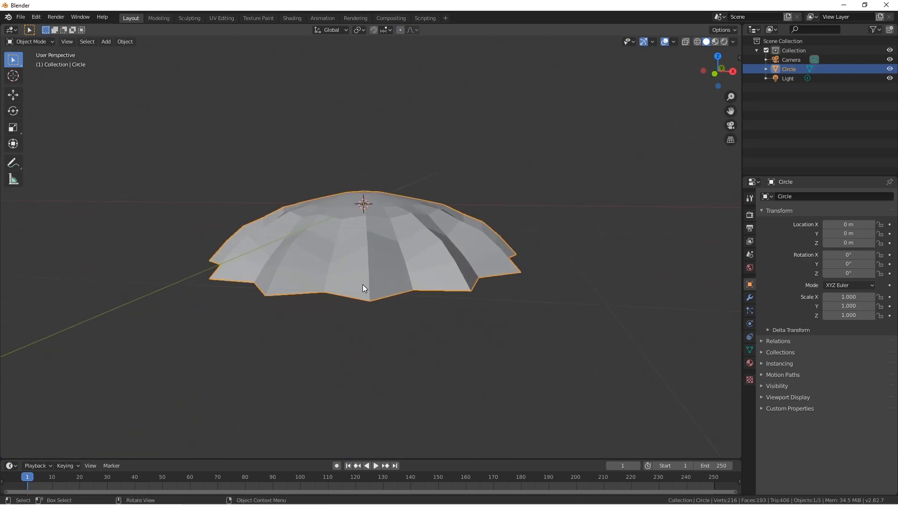
right_click(369, 242)
left_click(370, 243)
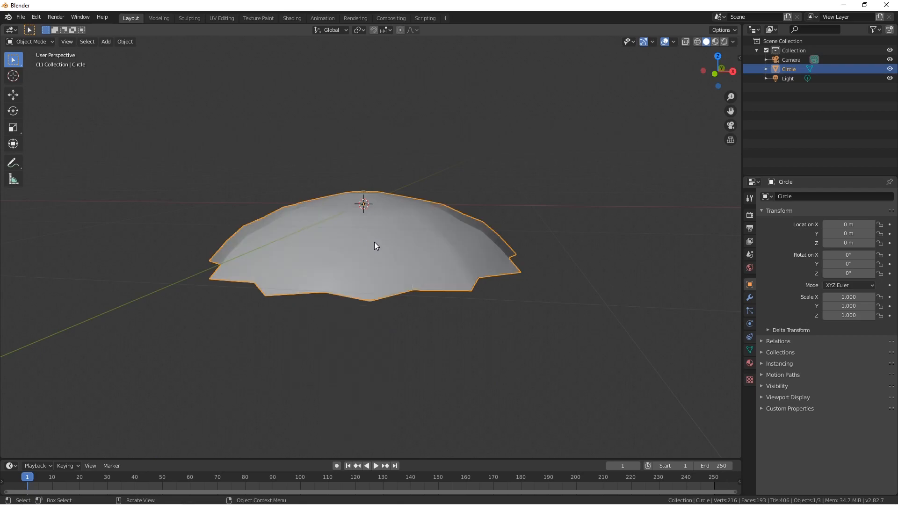
key("Tab")
key("q")
key("Tab")
key("q")
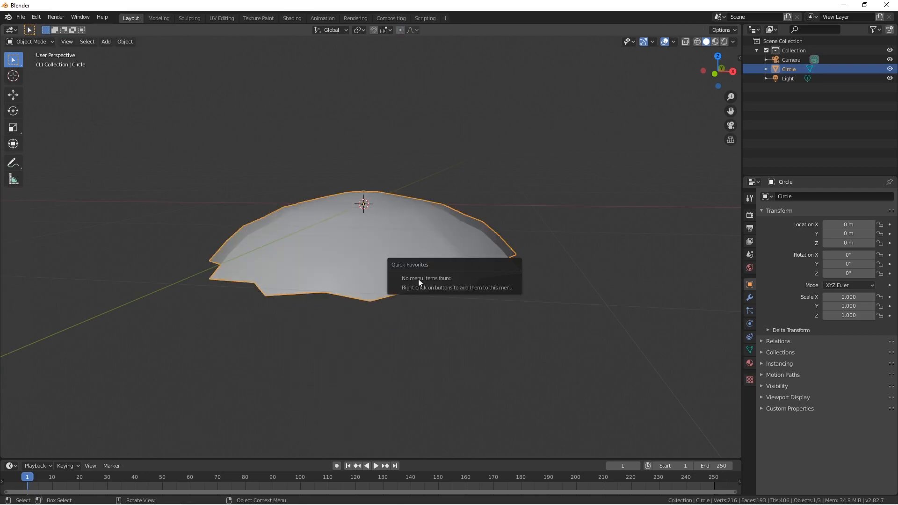
key("Tab")
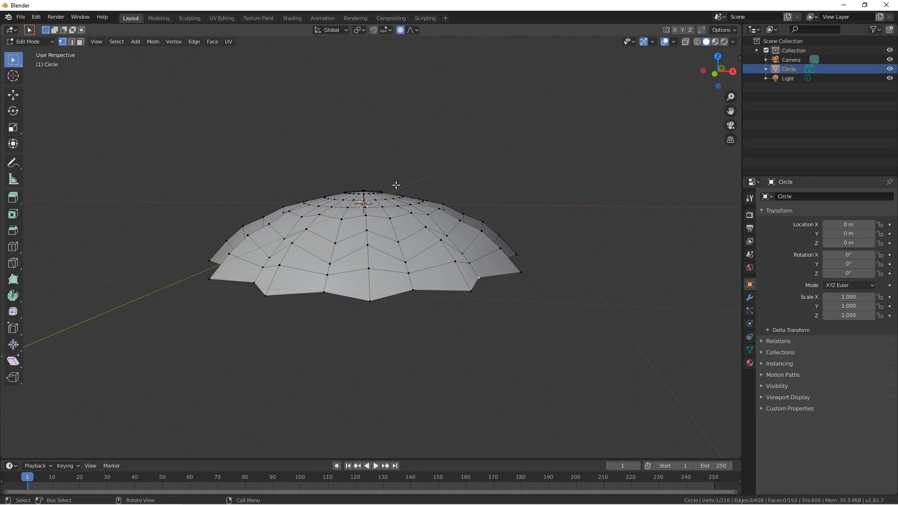
key("Tab")
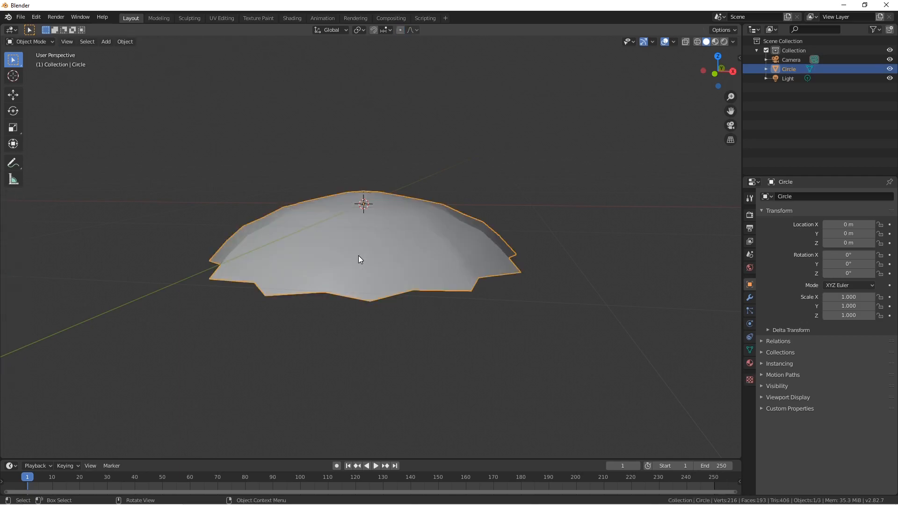
middle_click_drag(358, 257, 372, 271, "shift")
key("Tab")
key("Tab")
Switch the dome to flat shading for comparison and set it back to smooth shading.
right_click(363, 285)
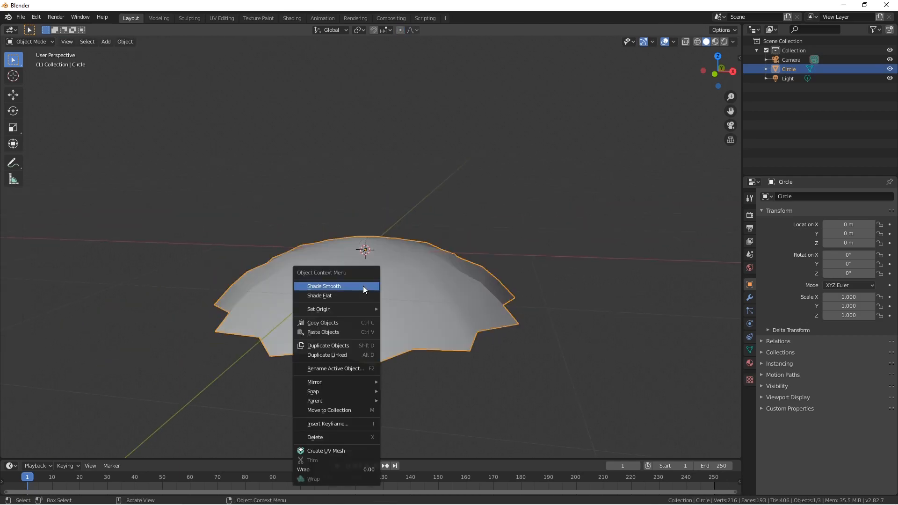
left_click(360, 296)
right_click(360, 296)
left_click(366, 286)
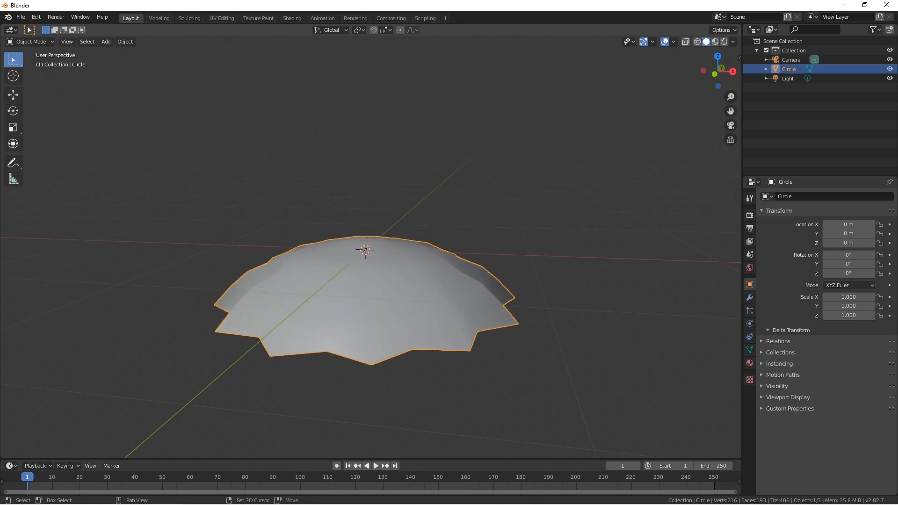
Examine the smooth-shaded dome and its star-shaped edge from several angles and distances.
key("Tab")
key("shift+grave")
left_click(373, 247)
key("Tab")
key("shift+grave")
key("w")
key("e")
key("s")
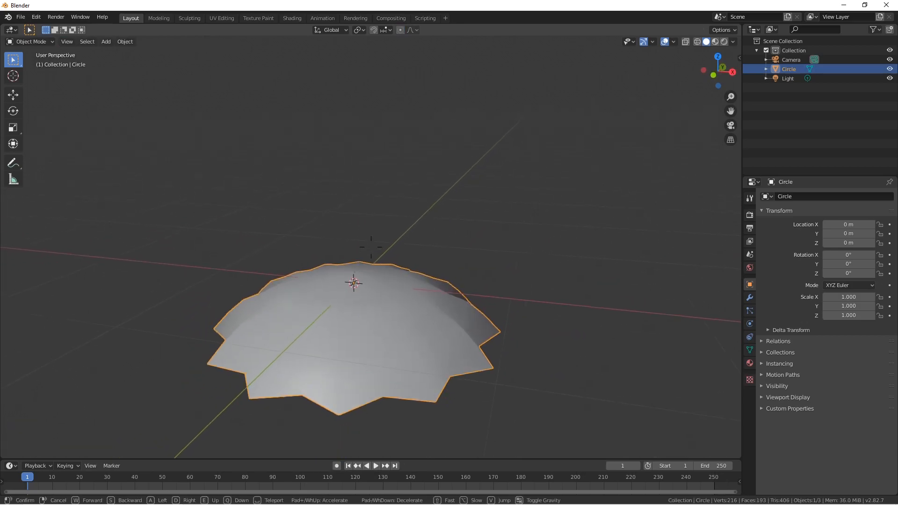
key("d")
key("a")
key("w")
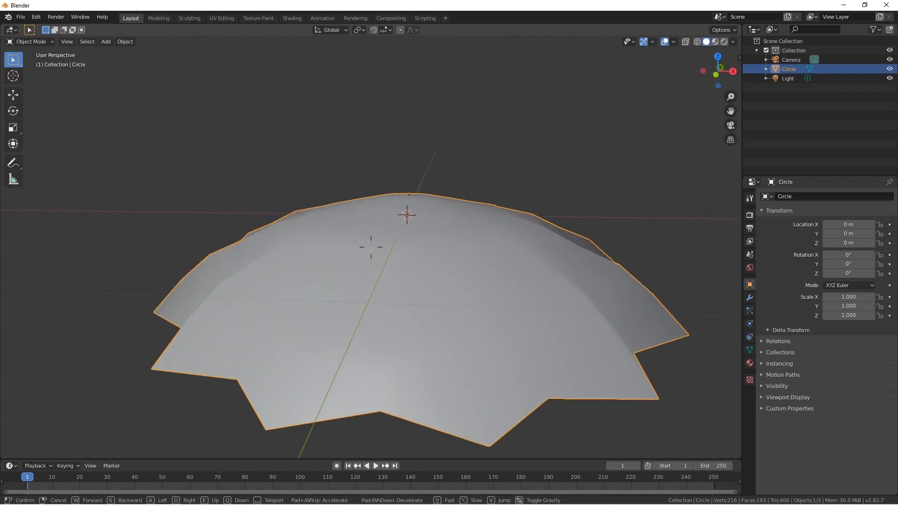
key("a")
key("s")
key("d")
key("w")
key("d")
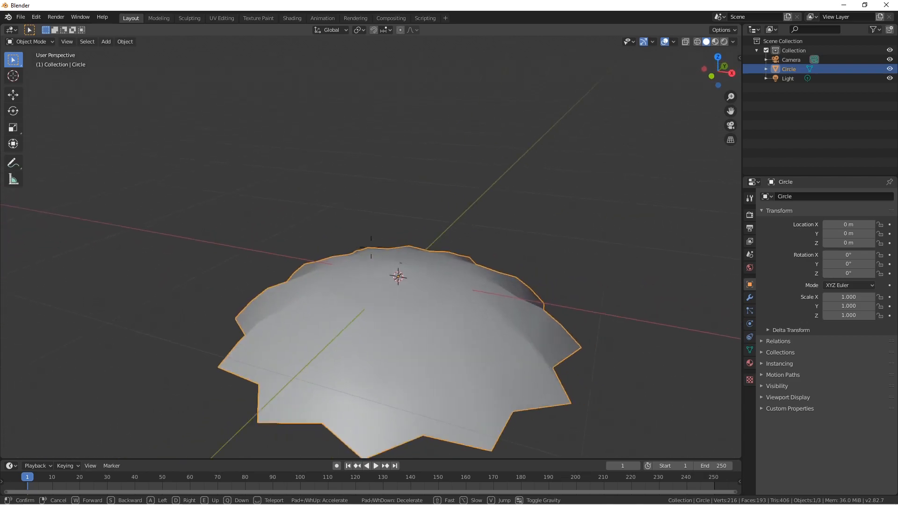
key("s")
key("a")
key("a")
key("w")
left_click(357, 267)
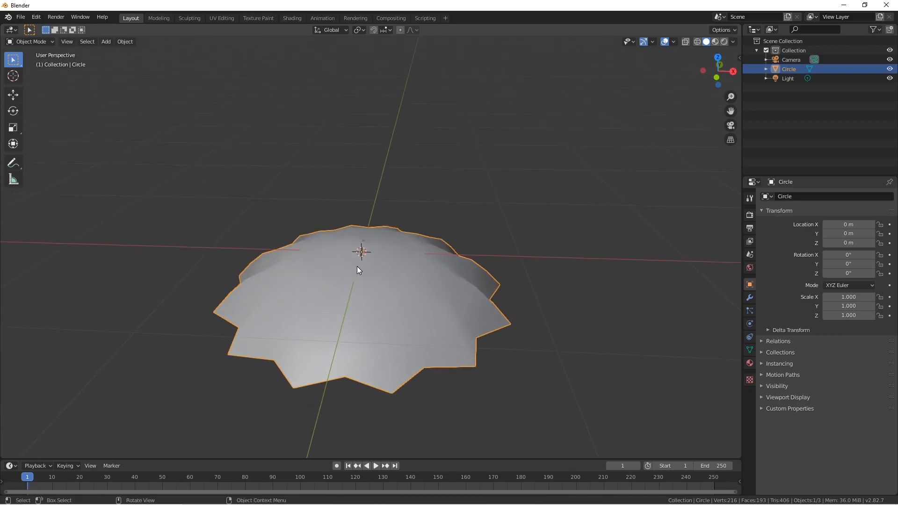
Duplicate the dome and raise the copy about 0.2 m along Z above the original.
key("shift+d")
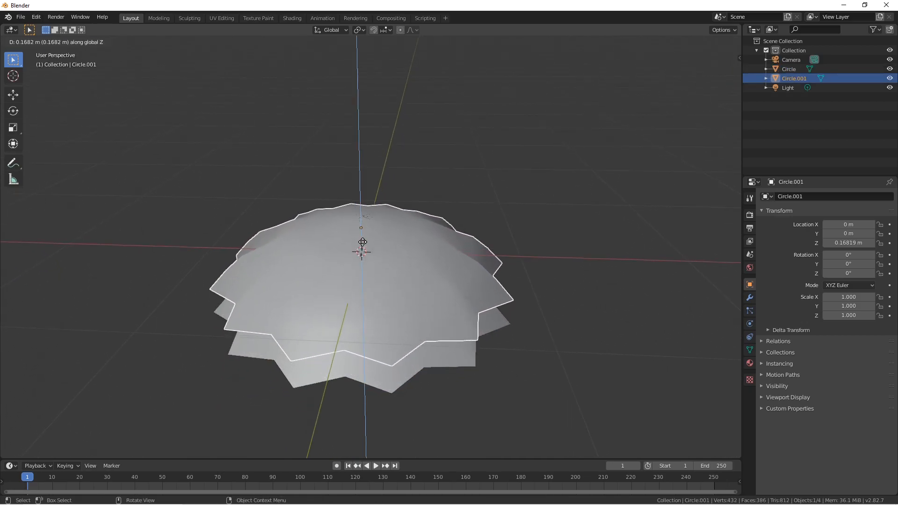
left_click(364, 240)
middle_click_drag(364, 239, 372, 251)
key("g")
key("z")
left_click(371, 244)
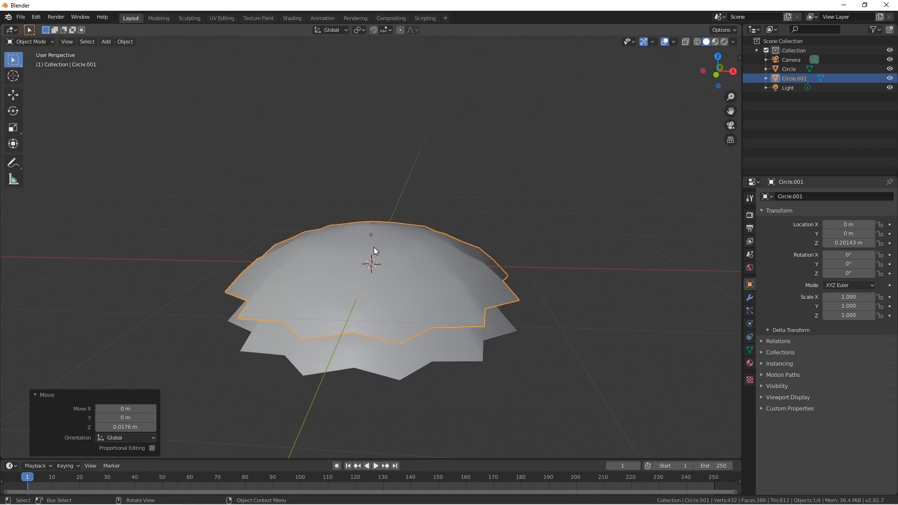
Rotate the upper dome copy about 15.2° around Z and scale it uniformly to 0.8.
key("r")
key("z")
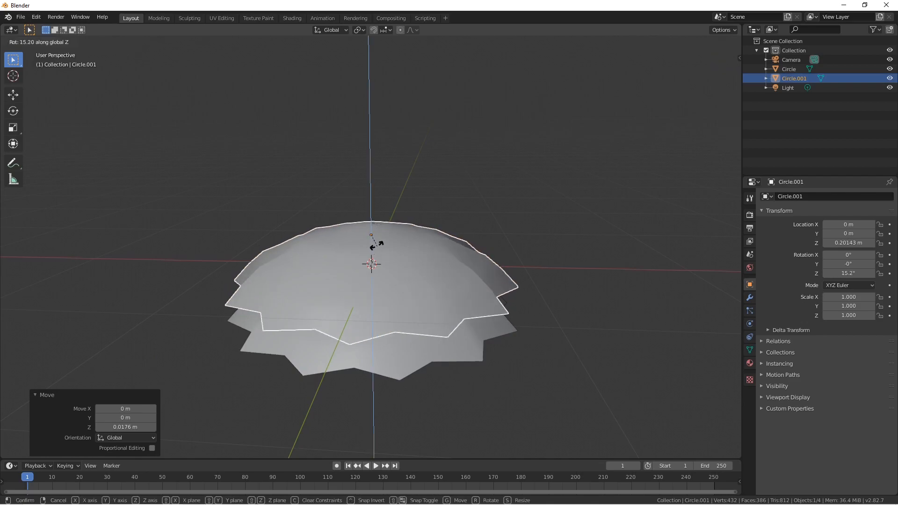
left_click(377, 244)
key("shift+grave")
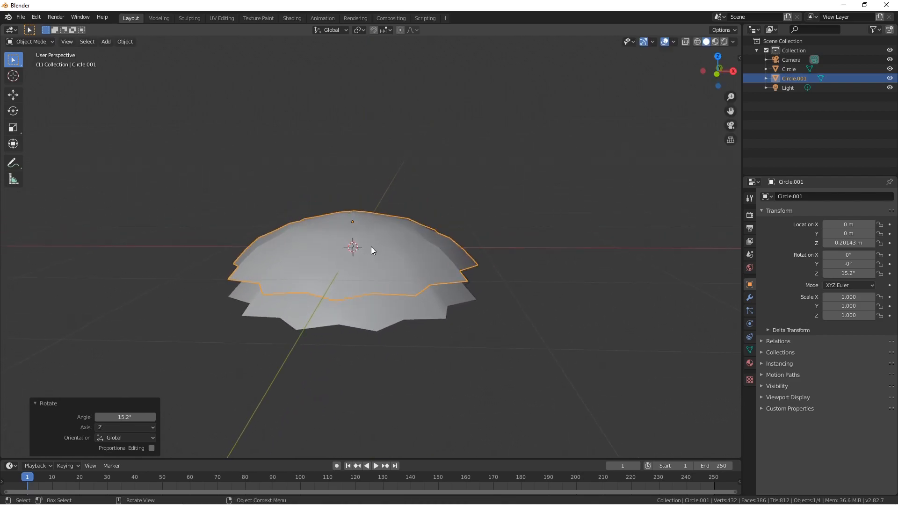
type("s.8")
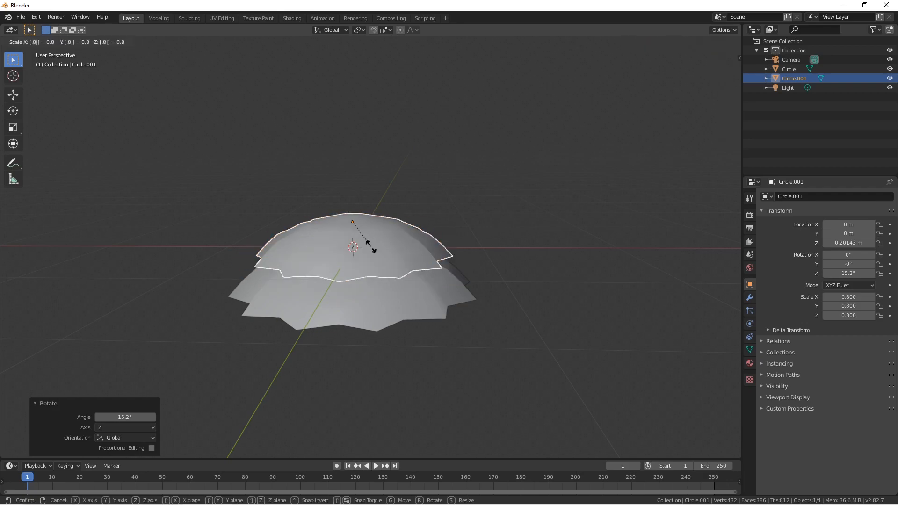
key("Return")
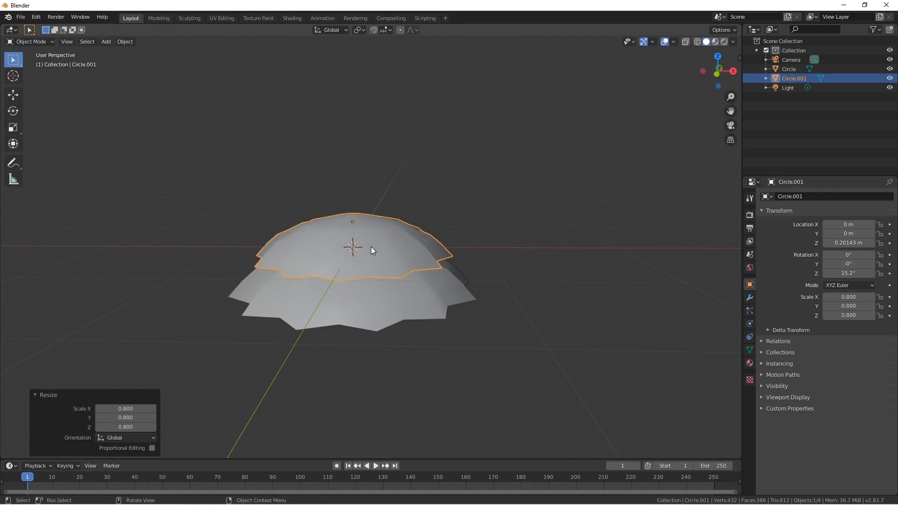
Lower the smaller upper dome about 0.06 m along Z onto the base dome.
key("g")
key("z")
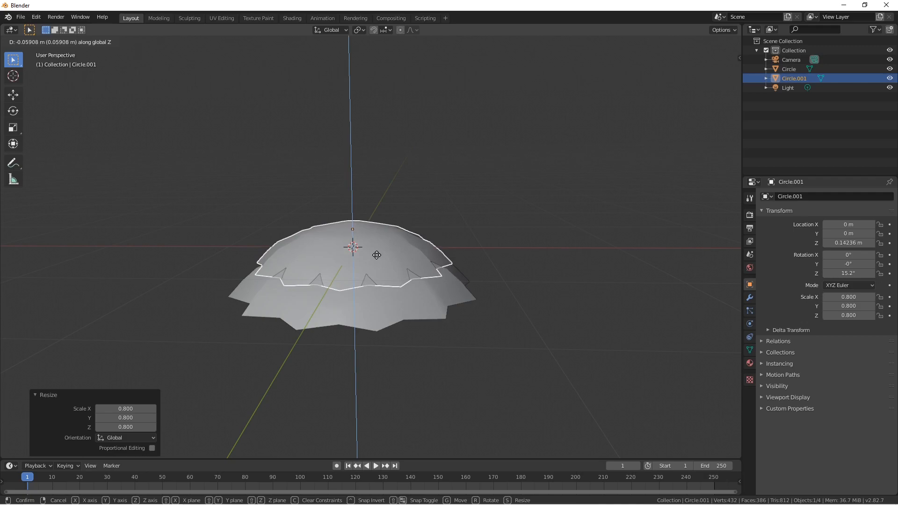
left_click(378, 255)
key("shift+grave")
key("w")
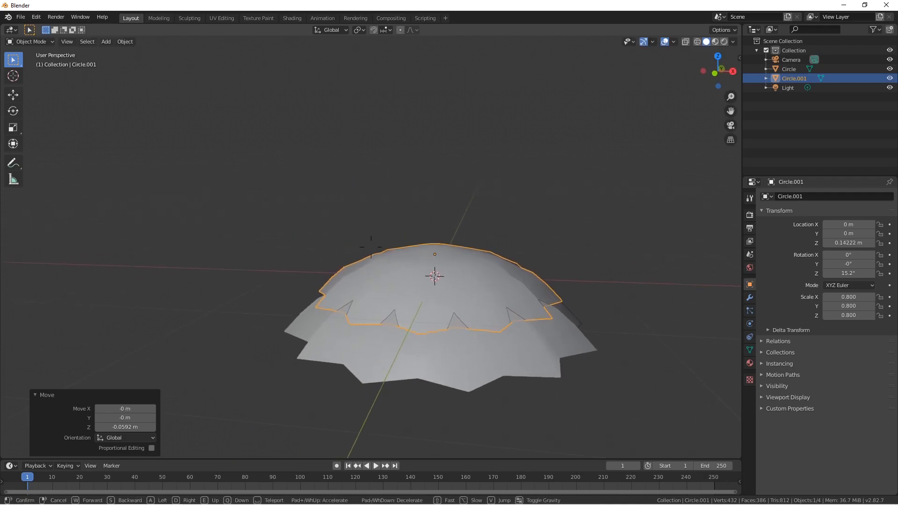
left_click(371, 247)
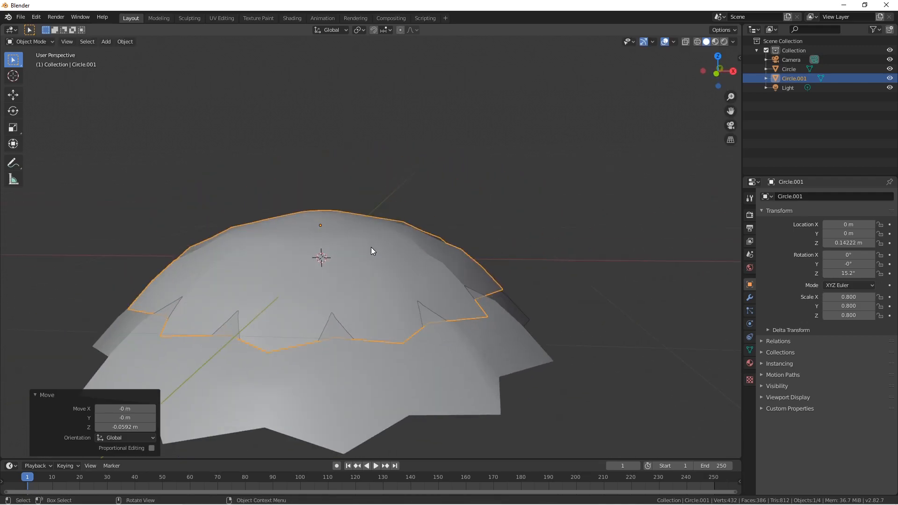
Raise the second dome's jagged outer edge loop about 0.056 m along Z with smooth proportional editing, clearing the base dome.
key("Tab")
left_click(71, 42)
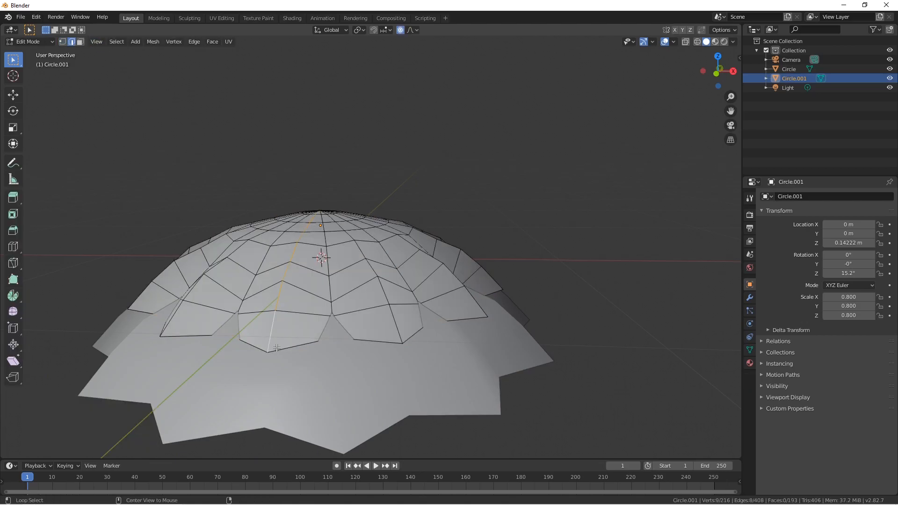
key("g")
key("z")
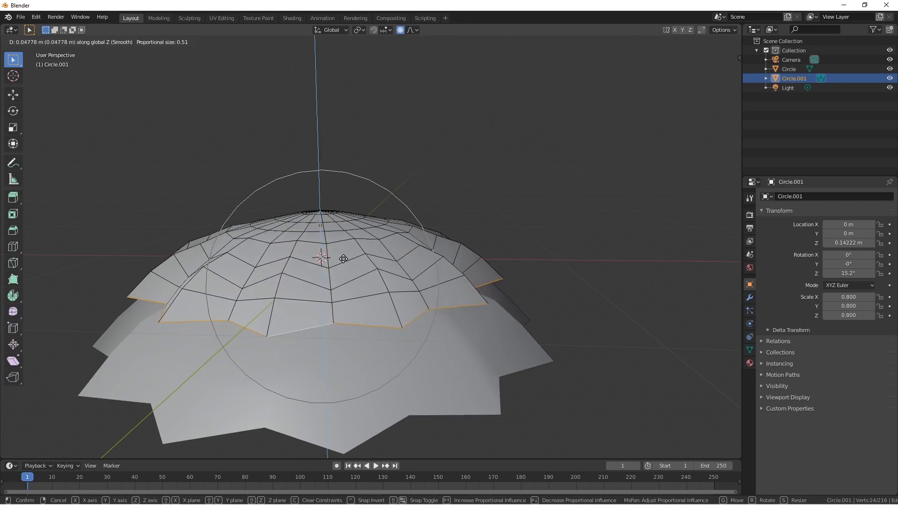
scroll(344, 257, "up", 3)
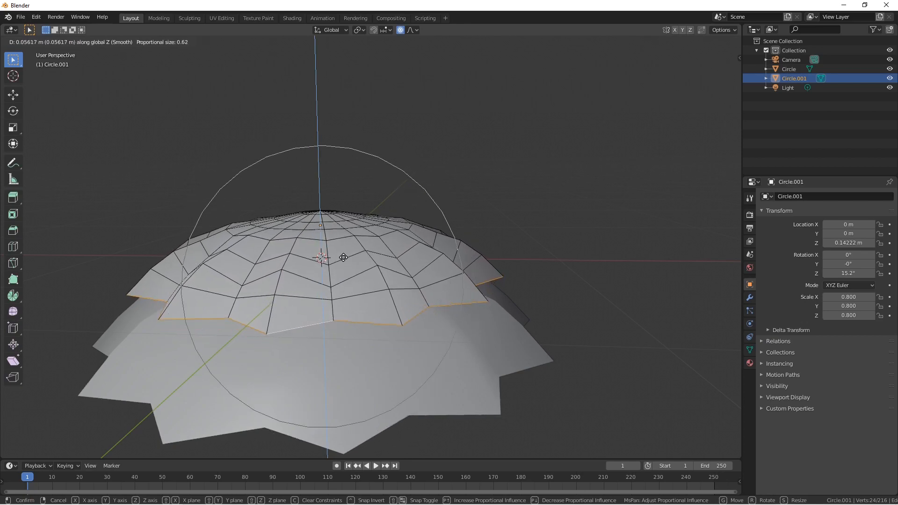
scroll(344, 257, "down", 1)
left_click(344, 258)
key("Tab")
Duplicate the second dome and raise the copy about 0.22 m along Z to form a third tier.
key("shift+grave")
key("s")
key("w")
left_click(372, 251)
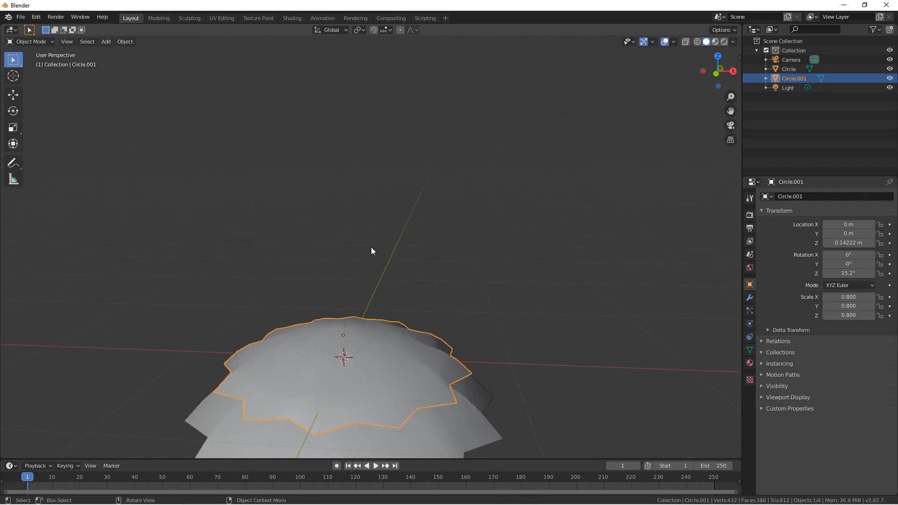
key("Tab")
middle_click_drag(372, 284, 380, 279)
key("Tab")
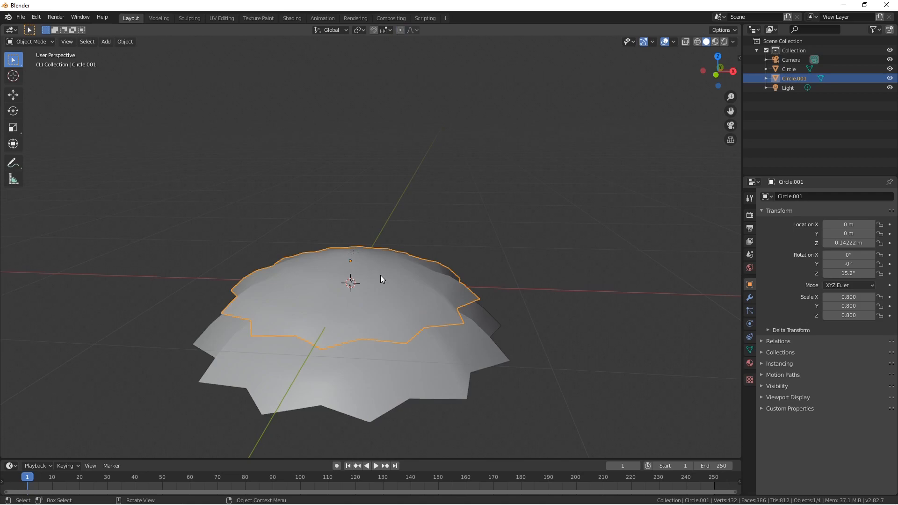
key("shift+d")
key("z")
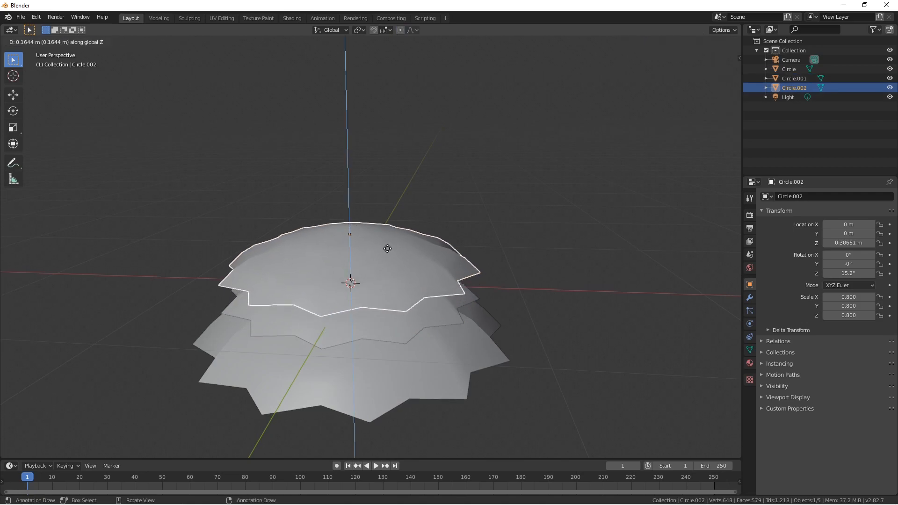
left_click(387, 241)
middle_click_drag(387, 240, 372, 251)
key("g")
key("z")
left_click(371, 243)
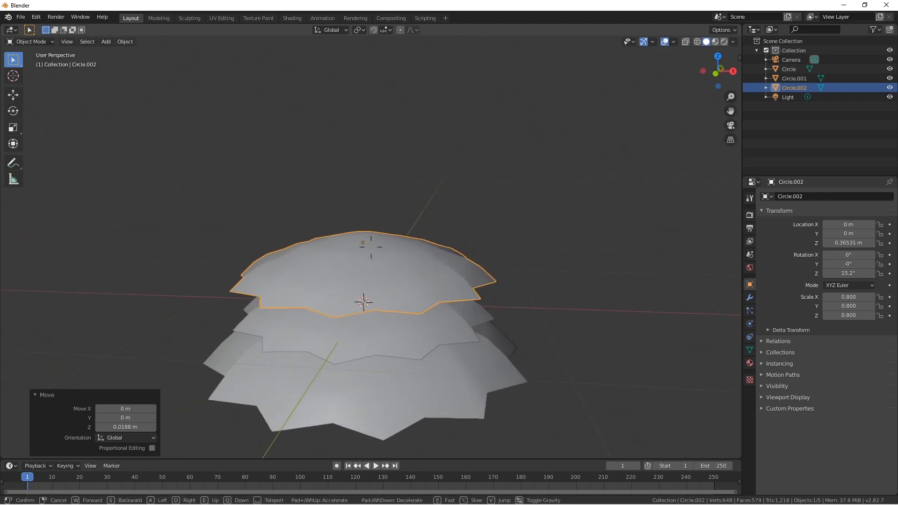
Rotate the third dome about -16° around Z so its points are offset from the dome below.
scroll(371, 251, "up", 2)
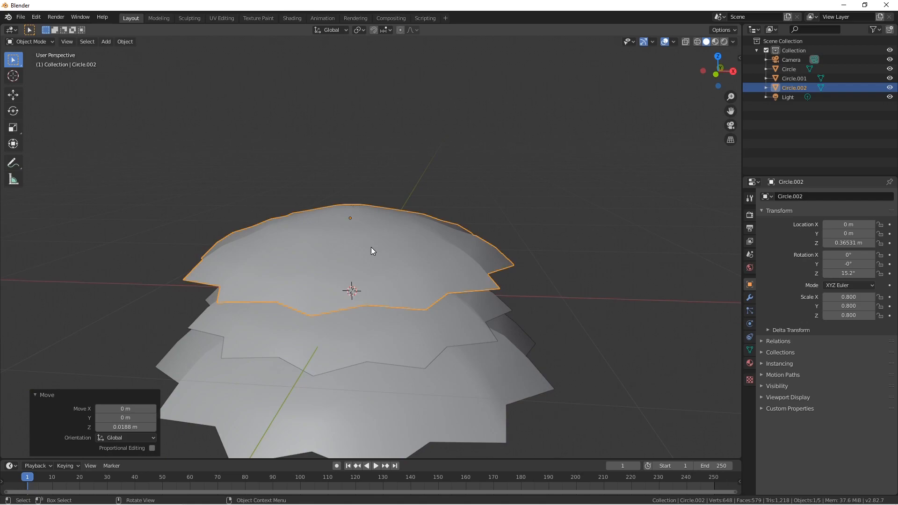
key("r")
key("z")
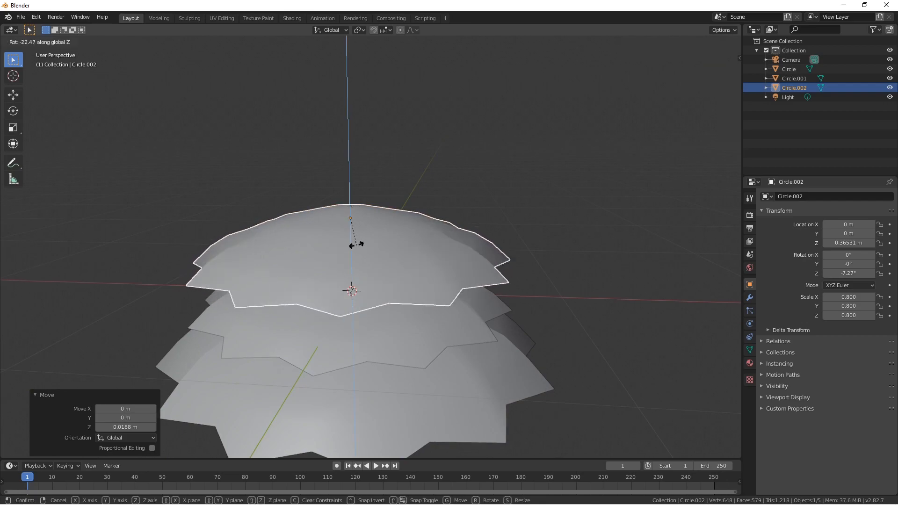
left_click(360, 245)
scroll(360, 245, "down", 1)
middle_click_drag(360, 245, 362, 236)
Lower the middle dome slightly along Z.
middle_click_drag(360, 297, 360, 308, "shift")
left_click(360, 311)
key("g")
key("z")
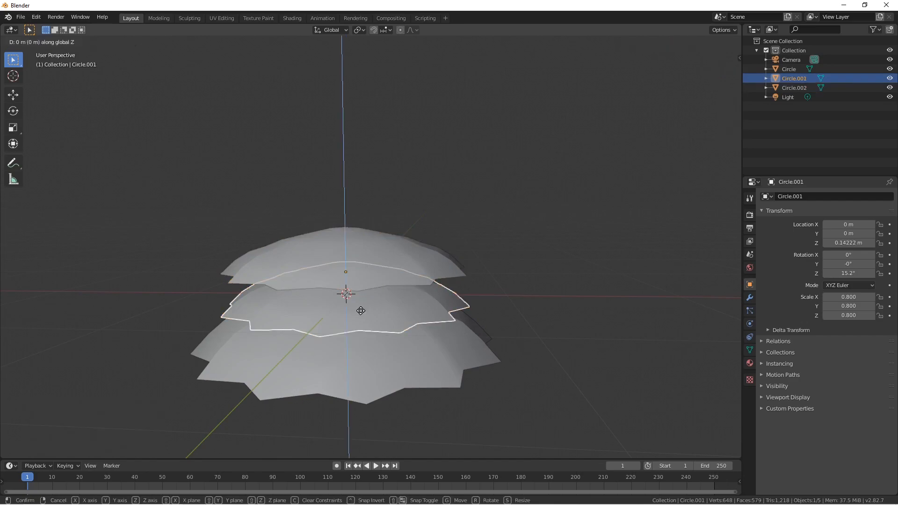
left_click(361, 314)
Lower the third dome about 0.017 m along Z and scale it uniformly by 0.8.
mouse_move(371, 247)
middle_mouse_down()
mouse_move(371, 255)
mouse_move(371, 247)
middle_mouse_up()
left_click(373, 238)
key("g")
key("z")
left_click(372, 242)
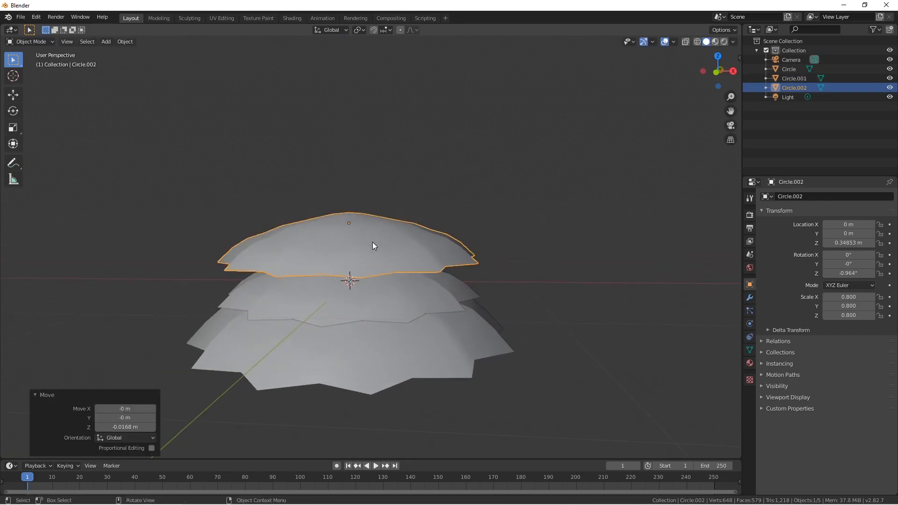
type("s.8")
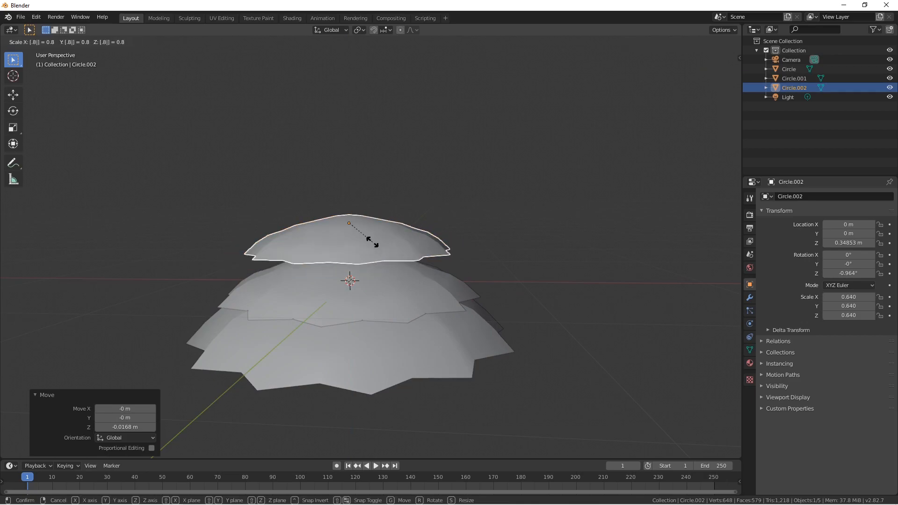
key("Return")
Lower the third dome onto the second one, to a Z location of about 0.244 m.
key("g")
key("z")
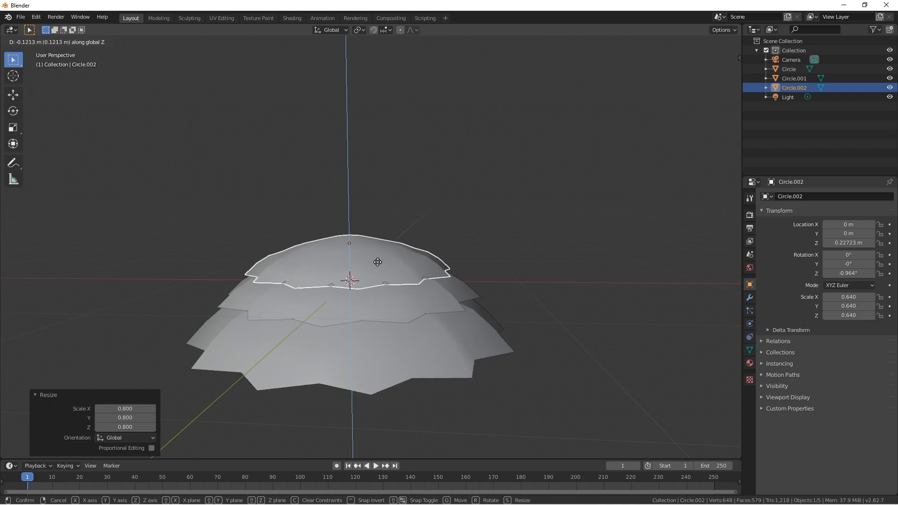
left_click(377, 262)
key("g")
key("z")
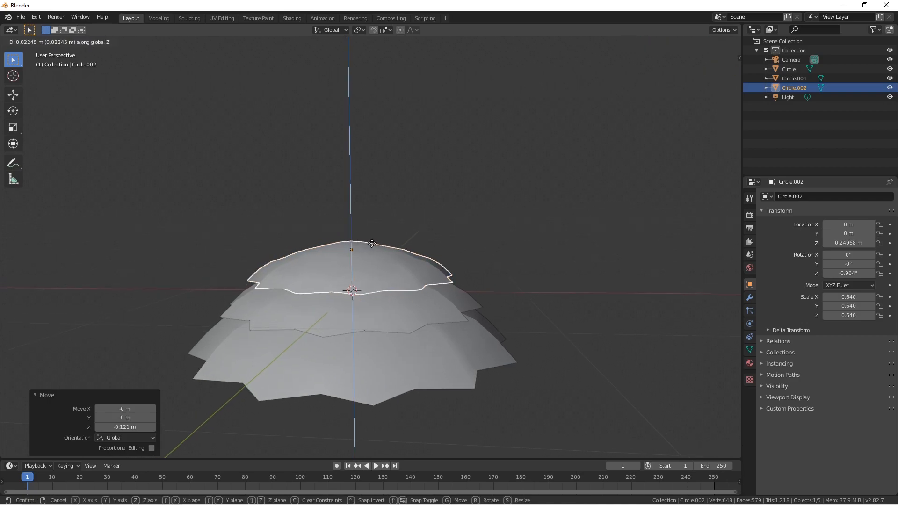
left_click(372, 244)
Duplicate the third dome and raise the copy about 0.112 m along Z as a fourth tier.
key("shift+grave")
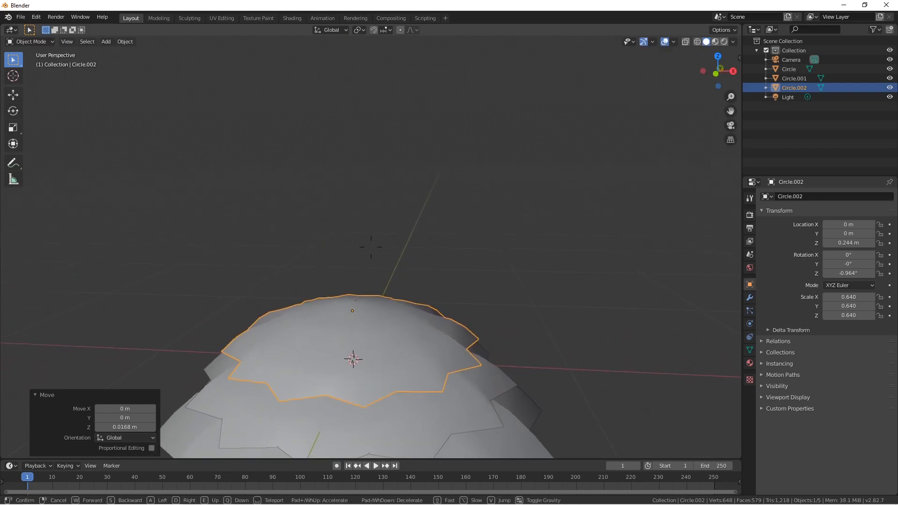
key("q")
key("w")
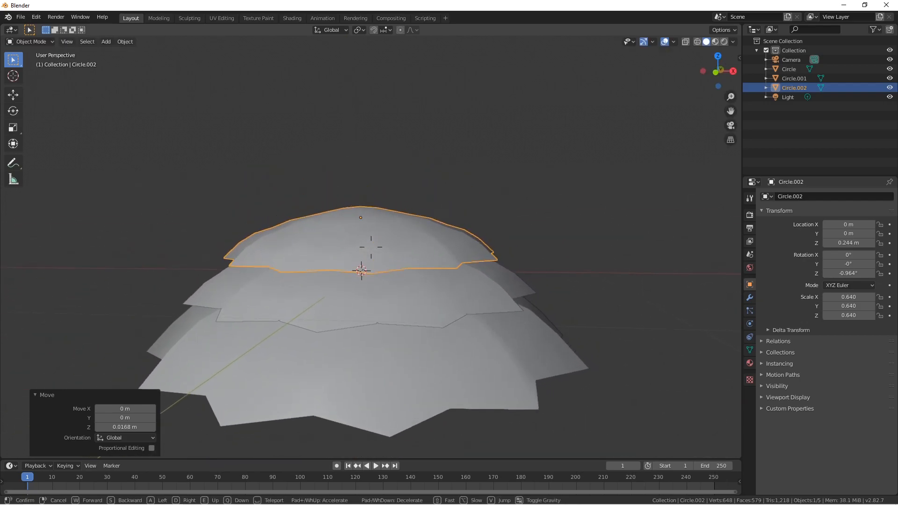
key("e")
left_click(371, 246)
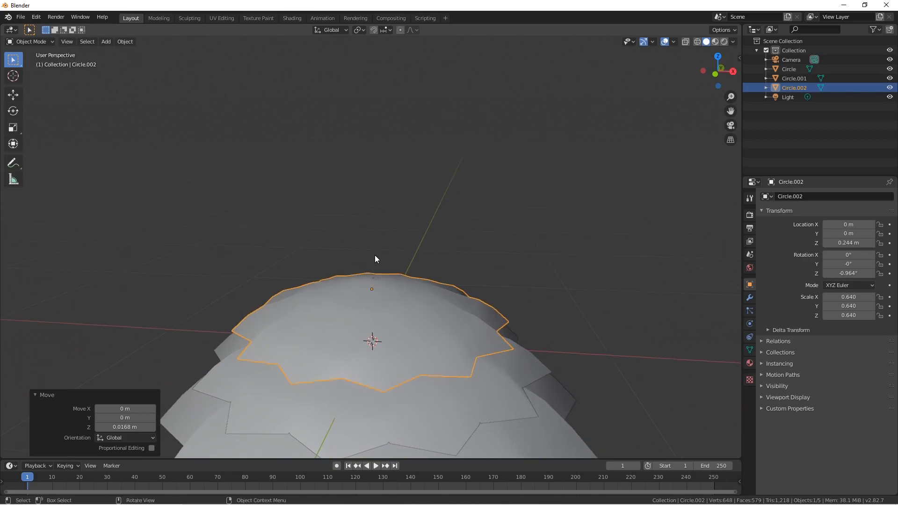
key("shift+d")
key("z")
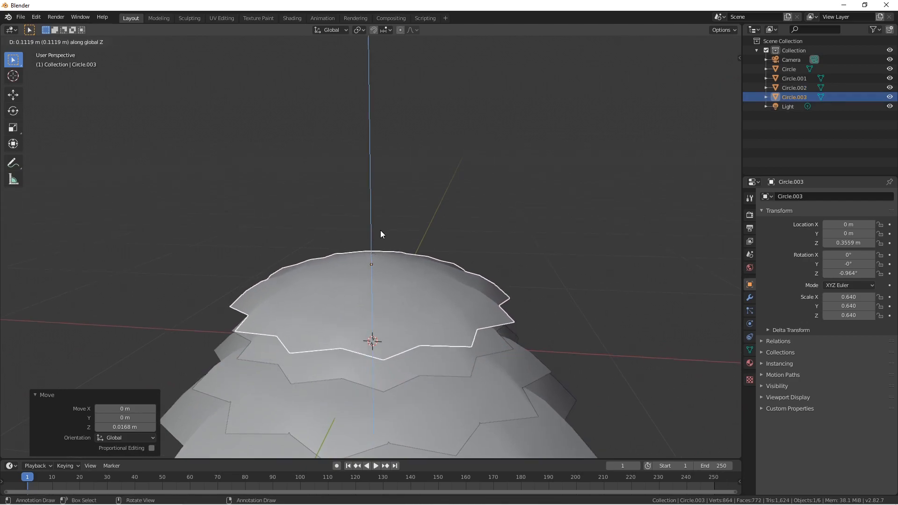
left_click(380, 230)
Rotate the fourth dome about 17.3° around Z and scale it uniformly by 0.8.
key("r")
key("z")
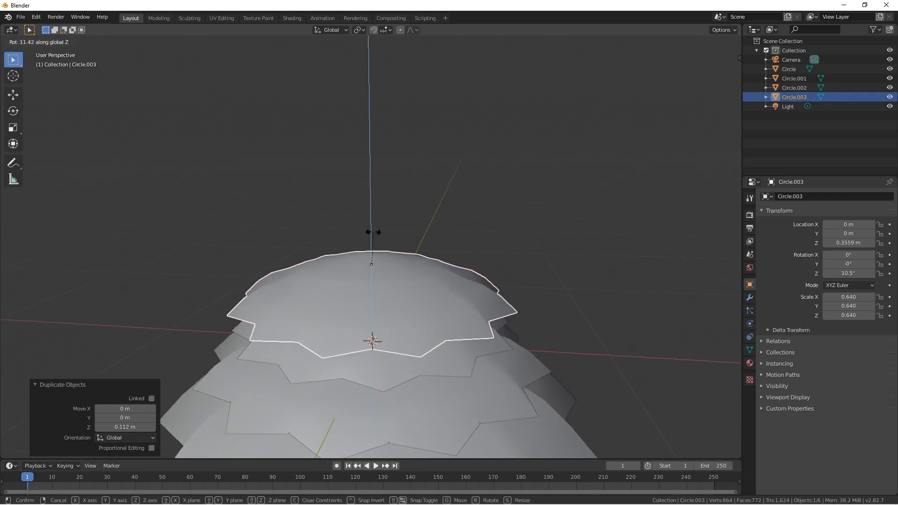
left_click(370, 232)
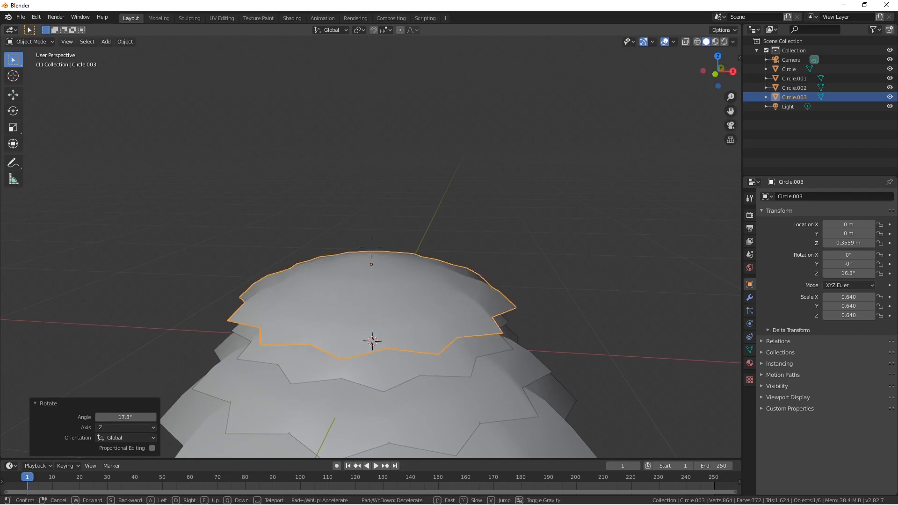
middle_click_drag(370, 232, 370, 249, "shift")
type("s")
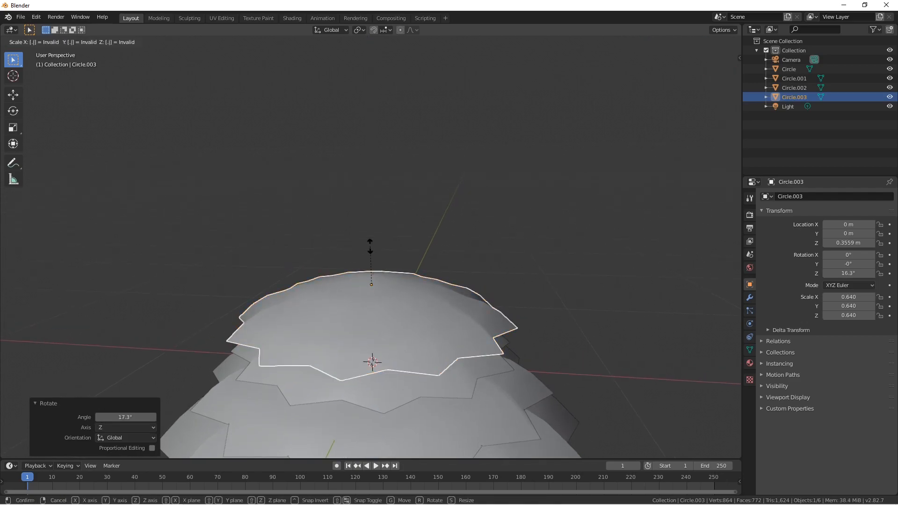
type("0.8")
key("Return")
Lower the fourth dome about 0.042 m along Z onto the third dome.
key("shift+grave")
key("s")
key("q")
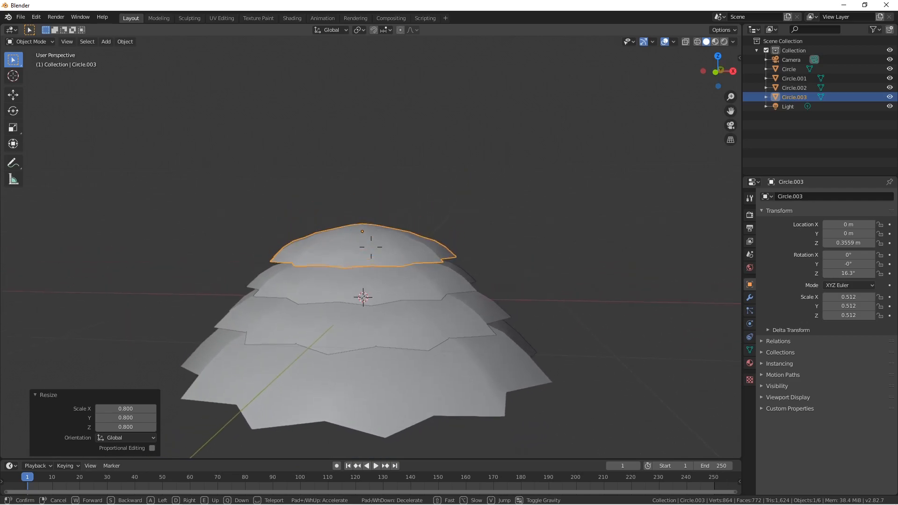
key("w")
left_click(370, 247)
key("g")
key("z")
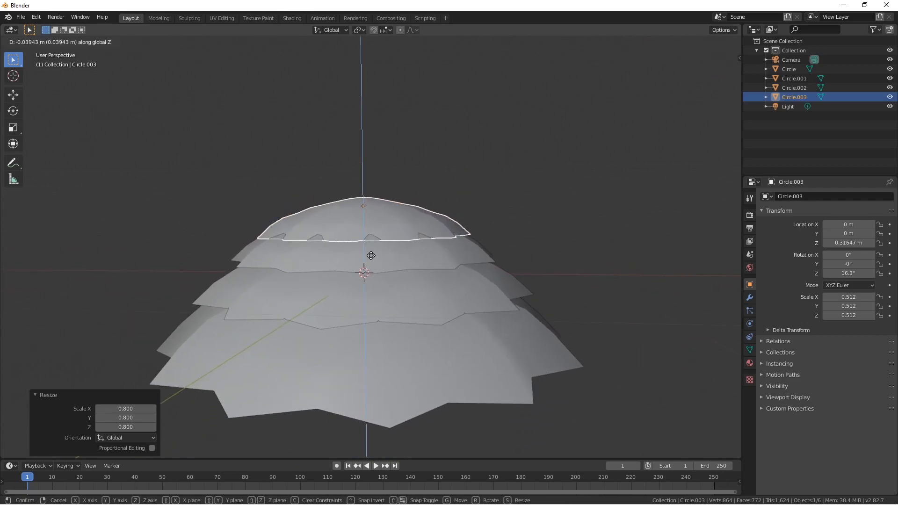
left_click(371, 257)
key("e")
key("w")
left_click(371, 247)
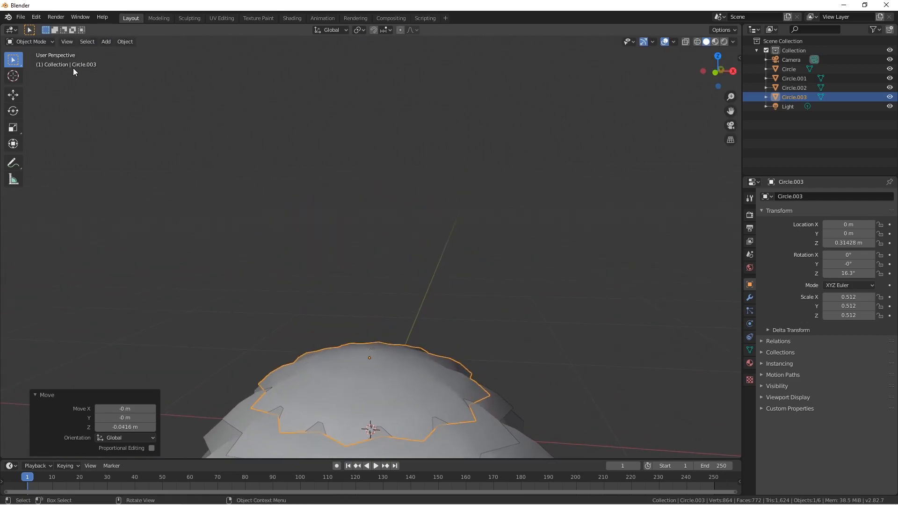
Raise the fourth dome's outer edge loop about 0.0165 m along Z using smooth proportional editing with a size of 0.29.
key("Tab")
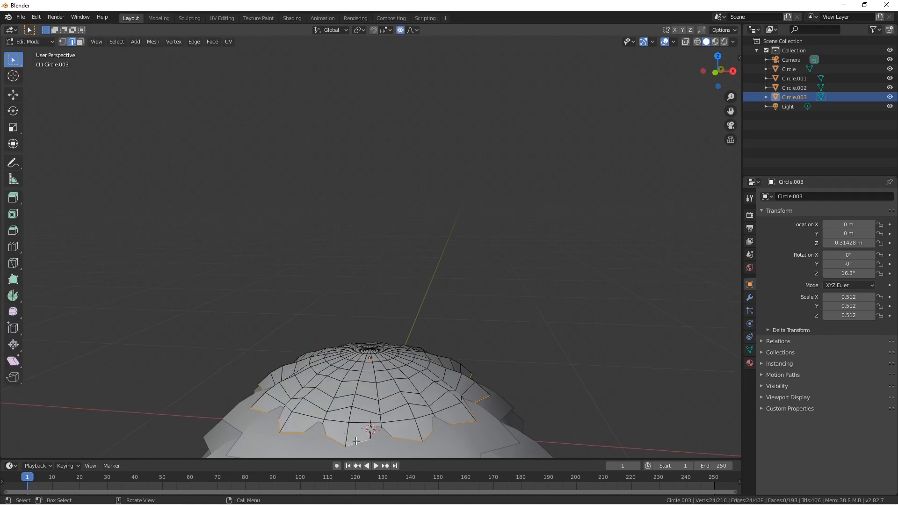
key("g")
key("z")
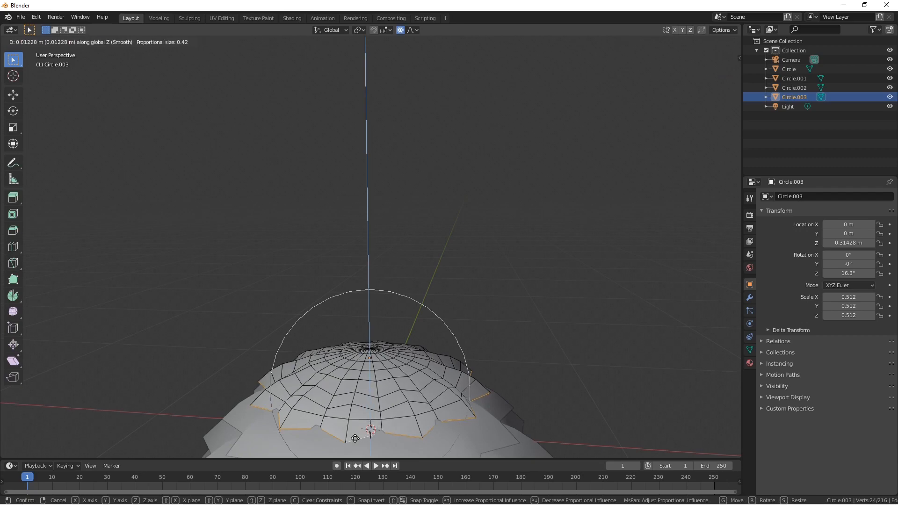
scroll(355, 438, "up", 8)
scroll(357, 436, "down", 4)
left_click(355, 436)
key("shift+grave")
key("q")
key("w")
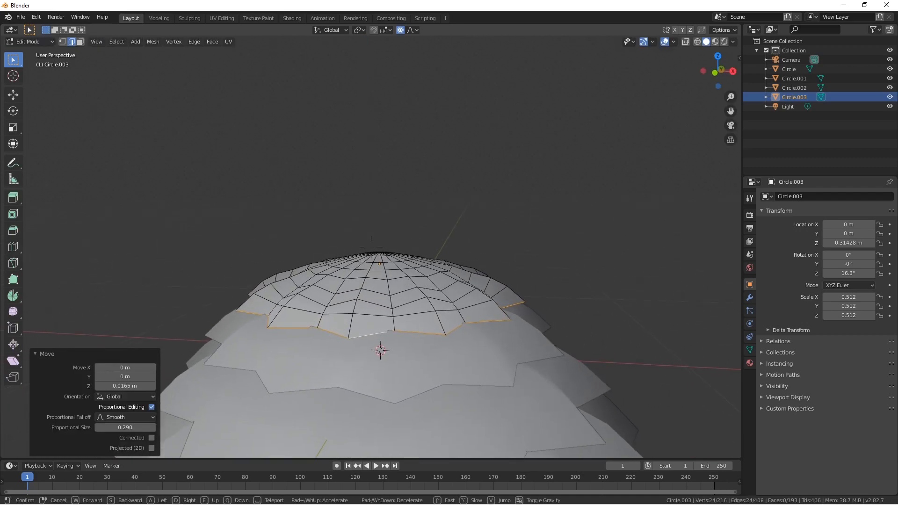
left_click(370, 247)
key("g")
key("z")
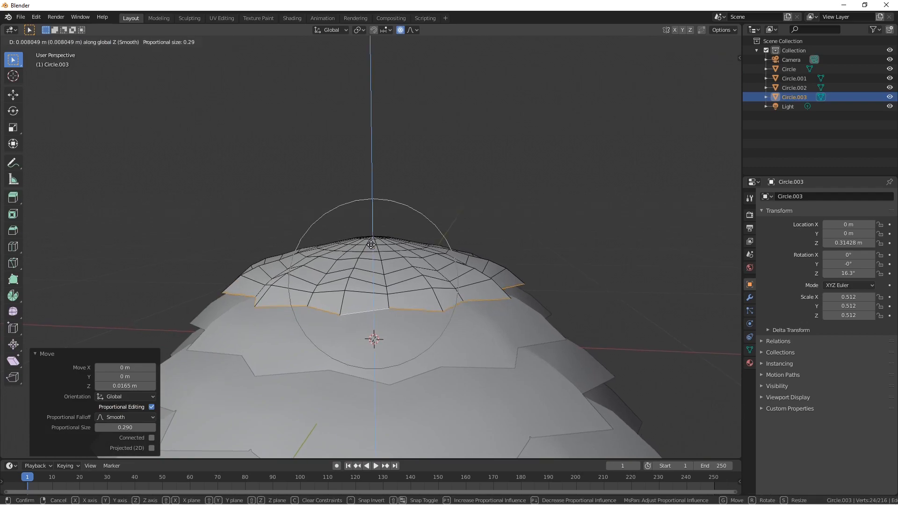
scroll(371, 245, "down", 8)
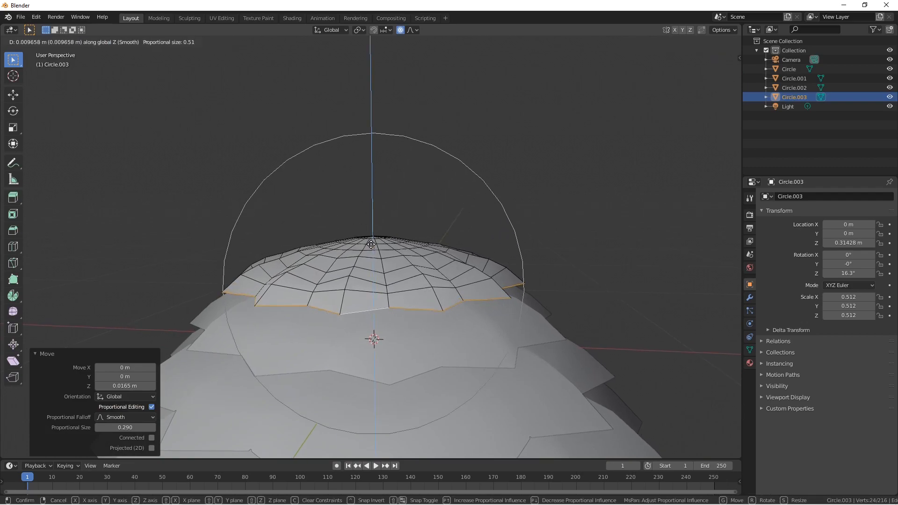
scroll(371, 244, "down", 7)
scroll(370, 245, "down", 3)
scroll(369, 244, "up", 20)
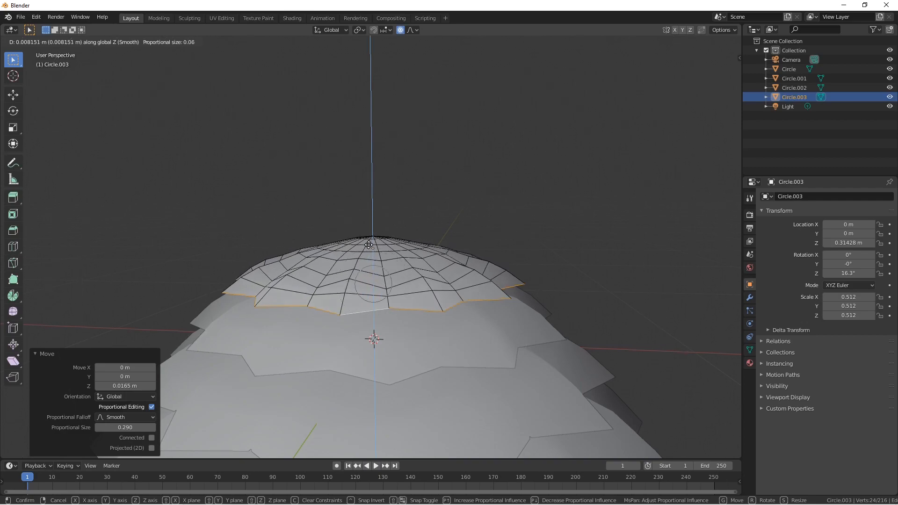
scroll(369, 244, "down", 10)
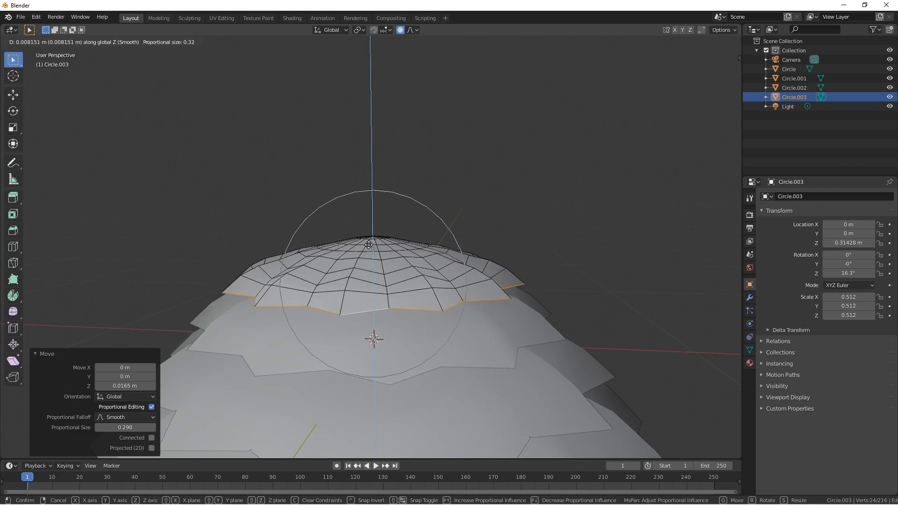
right_click(369, 244)
Raise the fourth dome's outer edge loop about 0.0097 m along Z using smooth proportional editing with a size of 0.32.
key("g")
key("z")
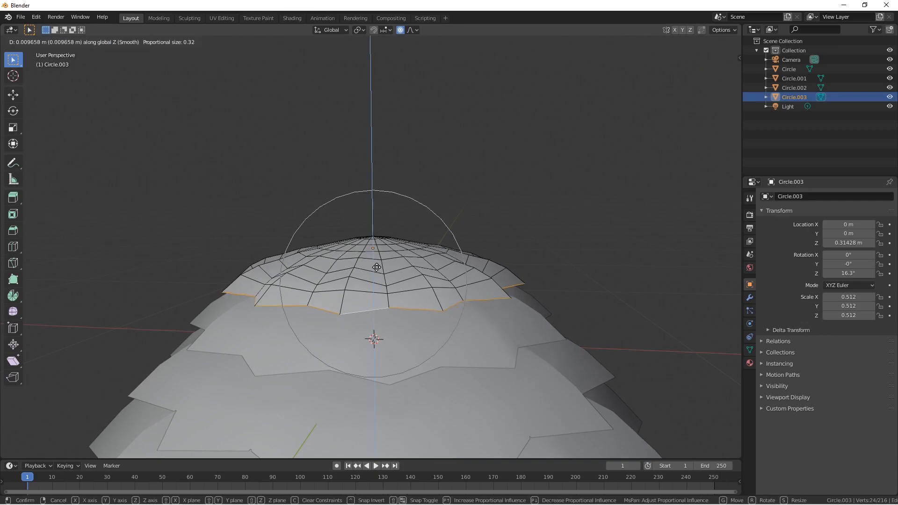
left_click(376, 270)
key("shift+grave")
key("w")
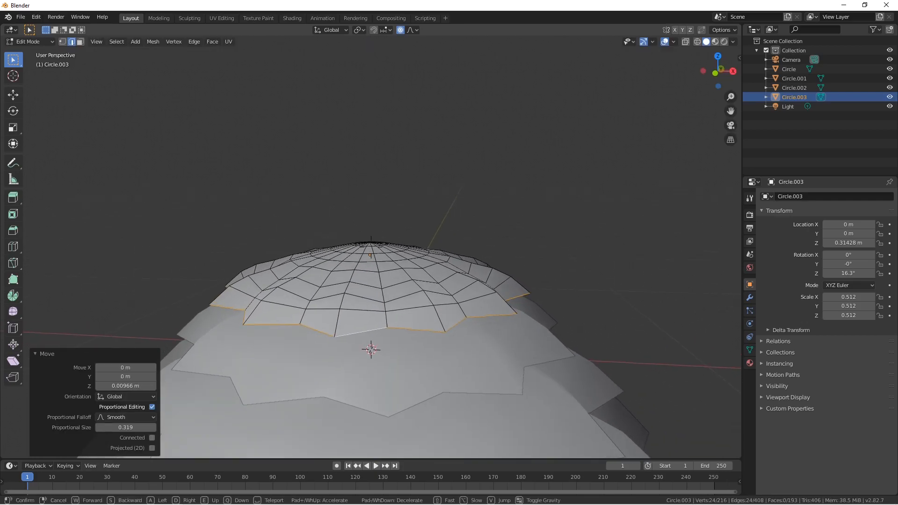
key("s")
left_click(370, 247)
key("Tab")
Inspect the four stacked domes from the sides, from underneath and up close for gaps between their rims.
key("shift+grave")
key("s")
key("q")
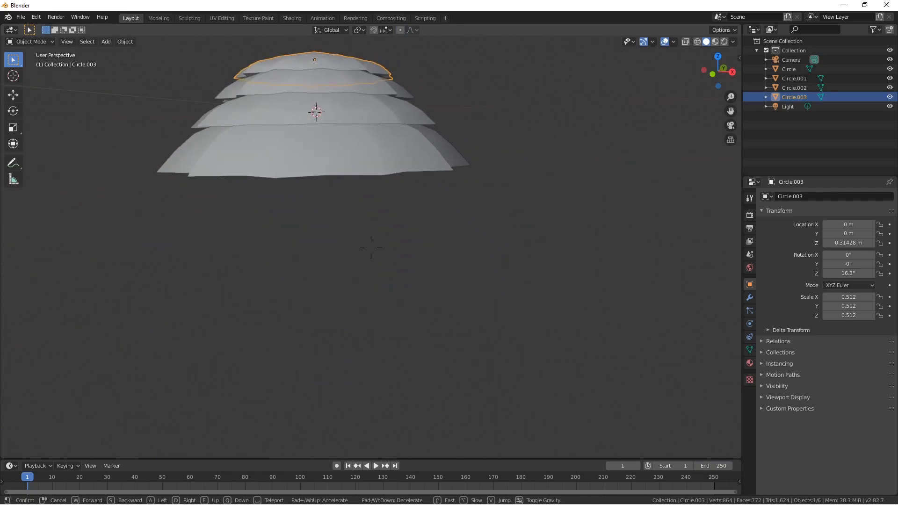
left_click(371, 246)
key("Tab")
key("q")
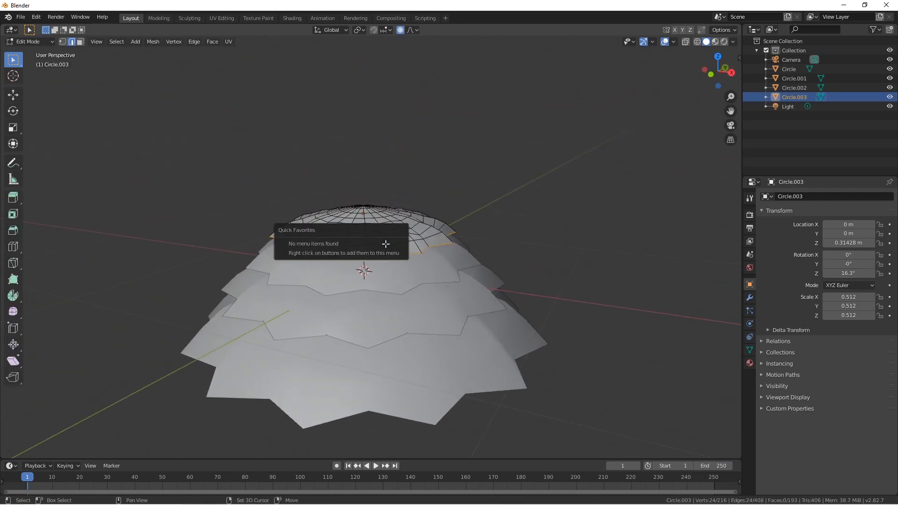
key("Tab")
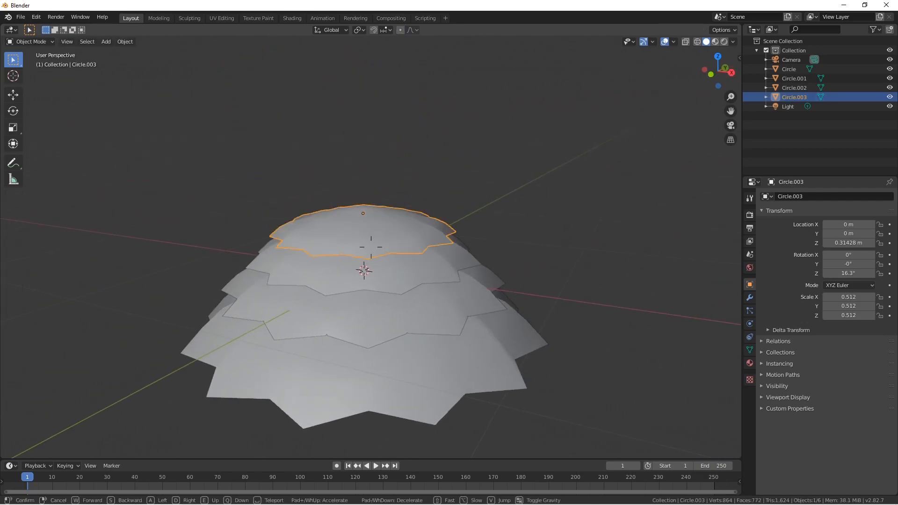
key("d")
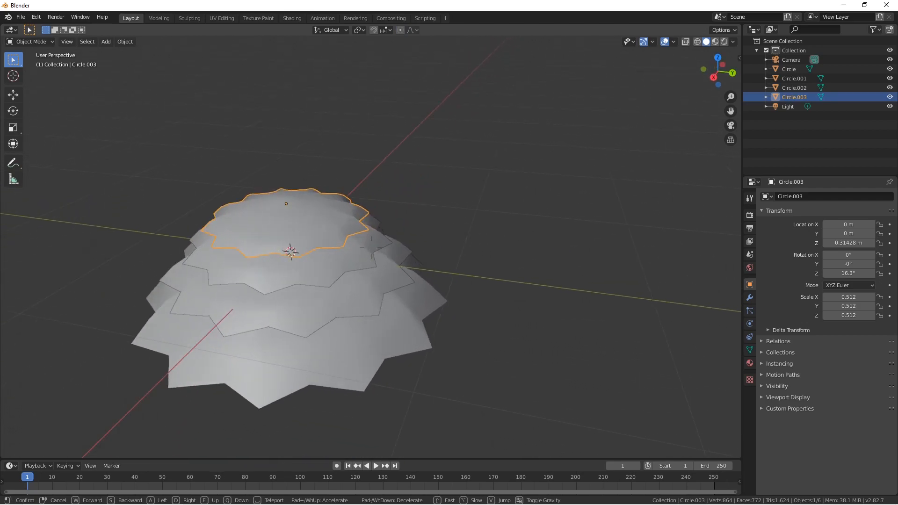
left_click(371, 247)
key("Tab")
key("Tab")
key("shift+grave")
key("d")
key("w")
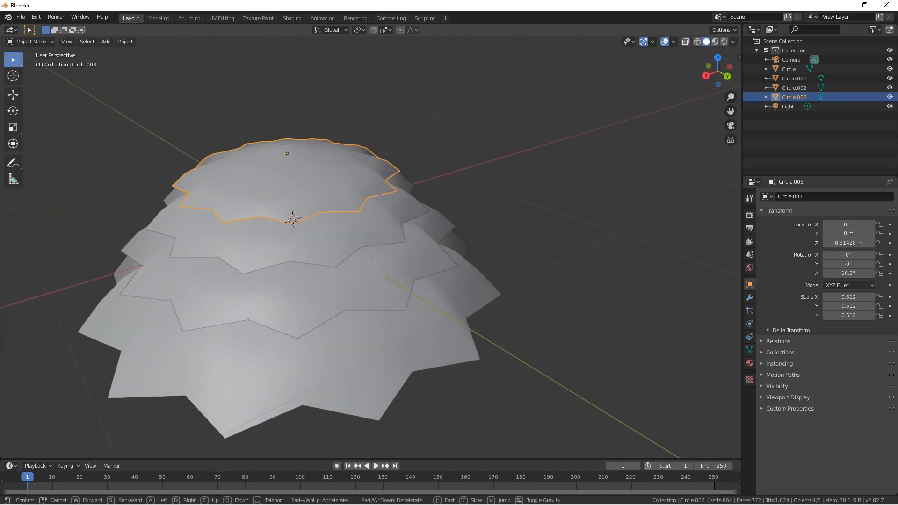
key("a")
key("w")
key("q")
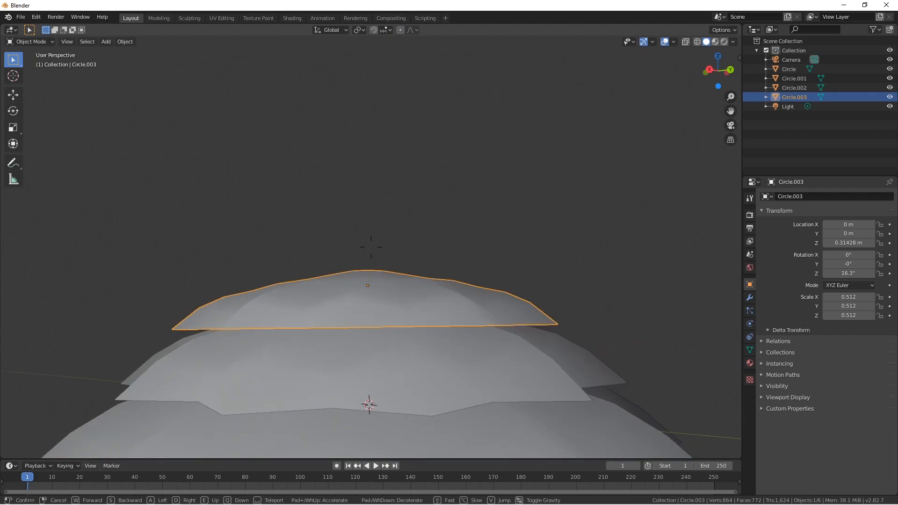
key("w")
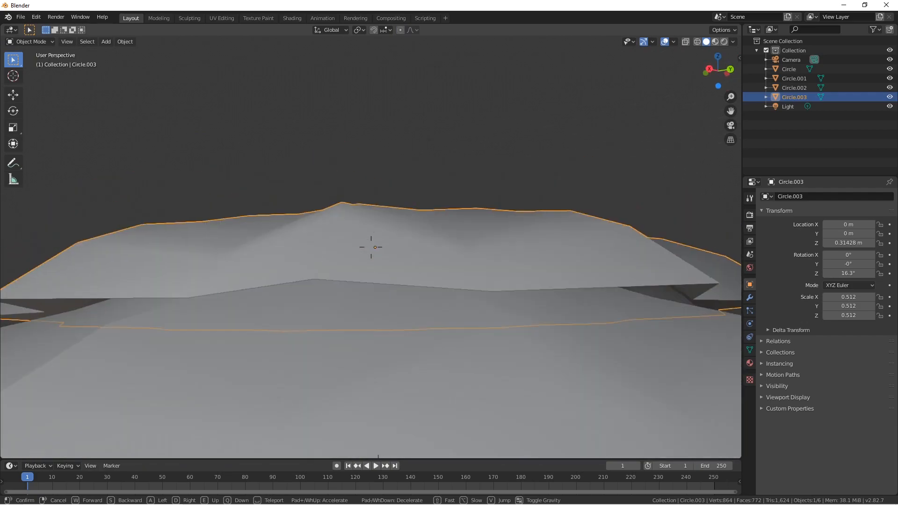
key("a")
key("s")
key("d")
key("s")
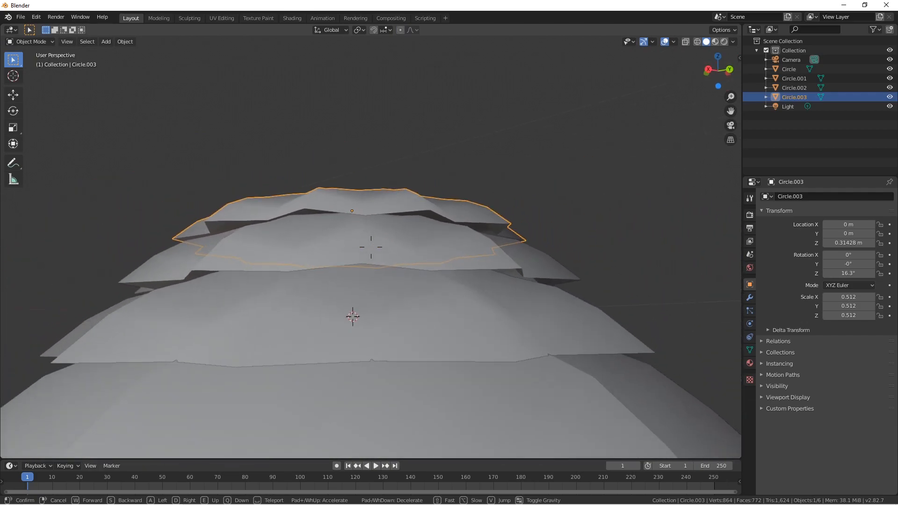
key("s")
key("e")
key("s")
key("d")
key("q")
key("w")
key("q")
key("e")
key("q")
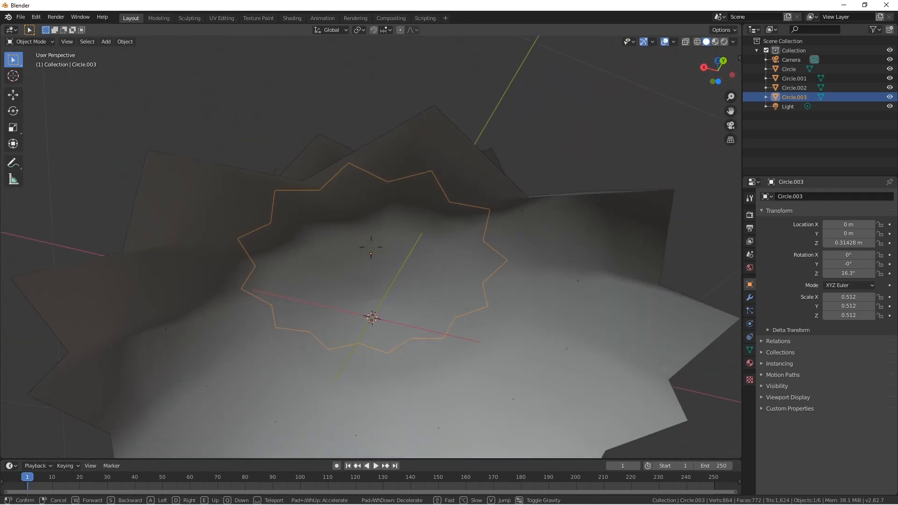
key("e")
key("w")
key("q")
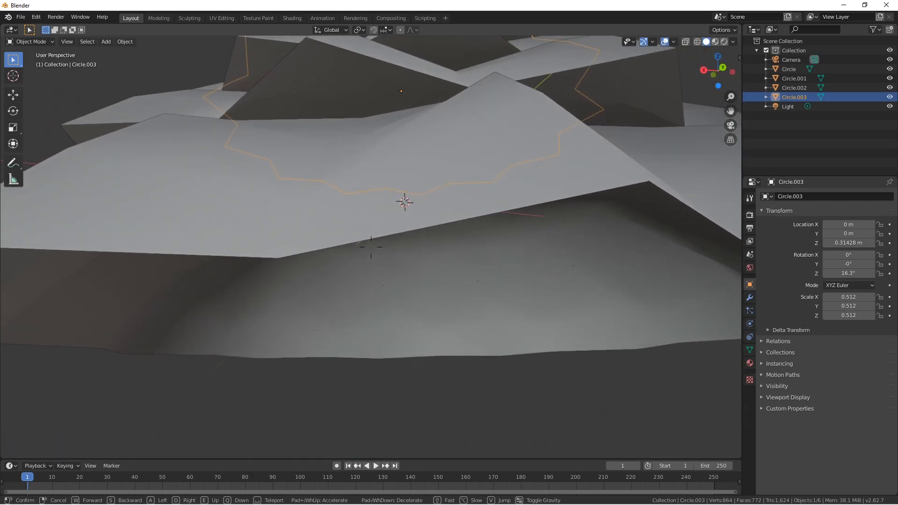
key("e")
key("s")
key("w")
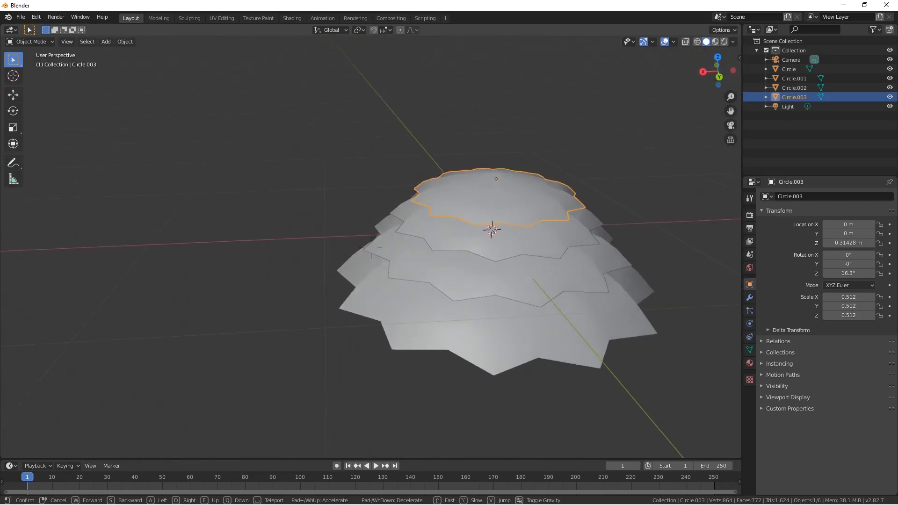
left_click(371, 247)
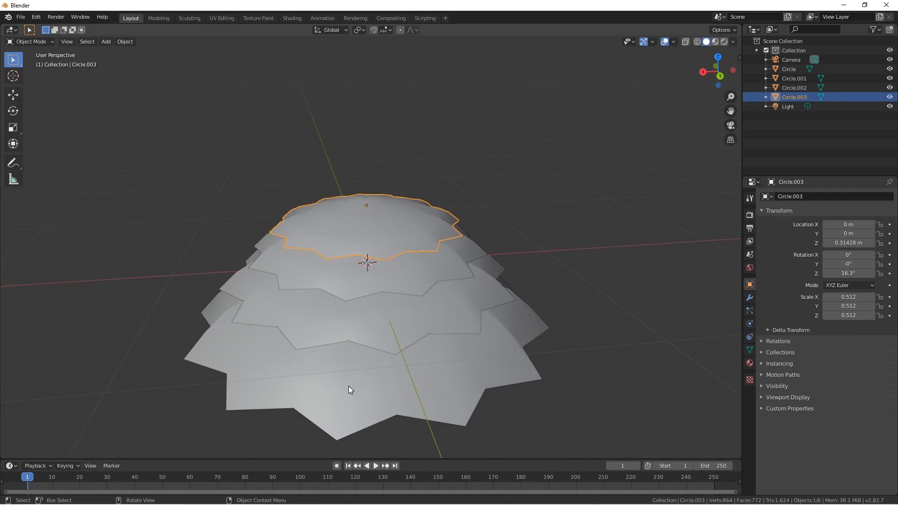
left_click(313, 391)
key("Tab")
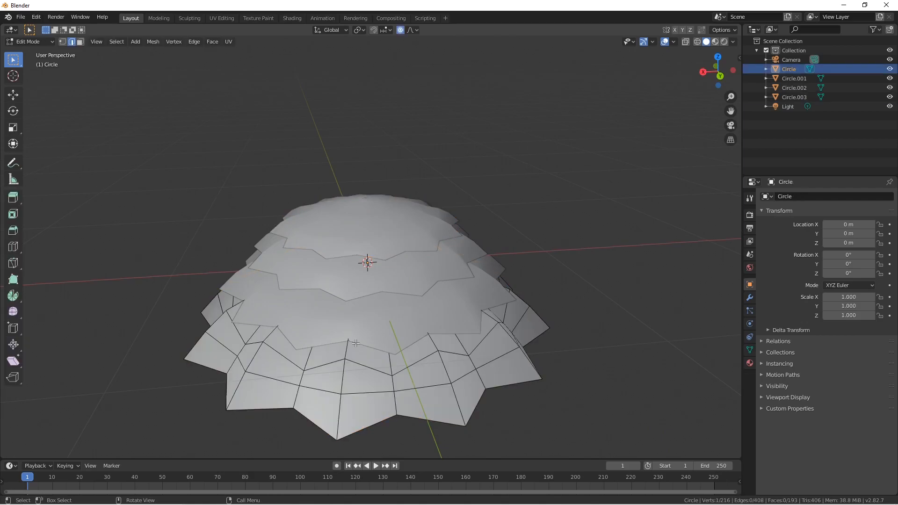
key("Tab")
left_click(318, 324)
key("Tab")
key("Tab")
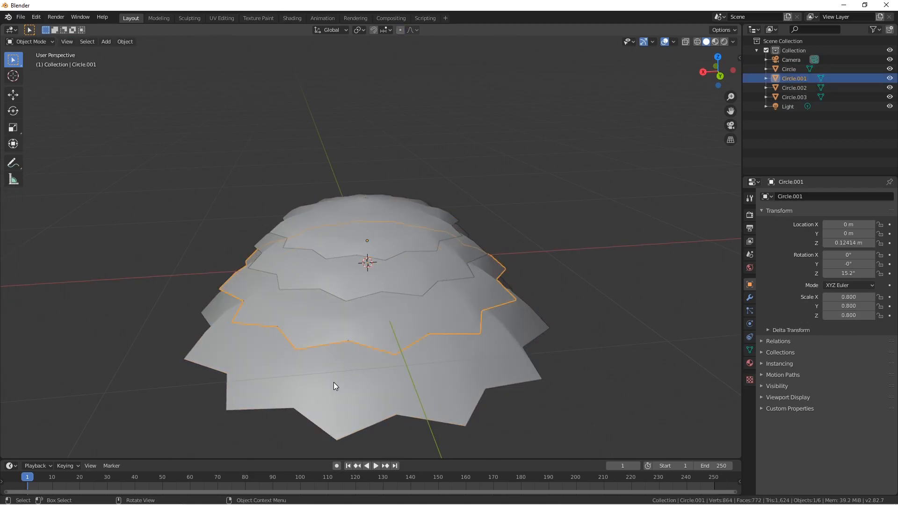
Join the four foliage domes into a single mesh object with the topmost dome as the active object.
left_click(345, 355)
left_click(353, 326, "shift")
left_click(358, 285, "shift")
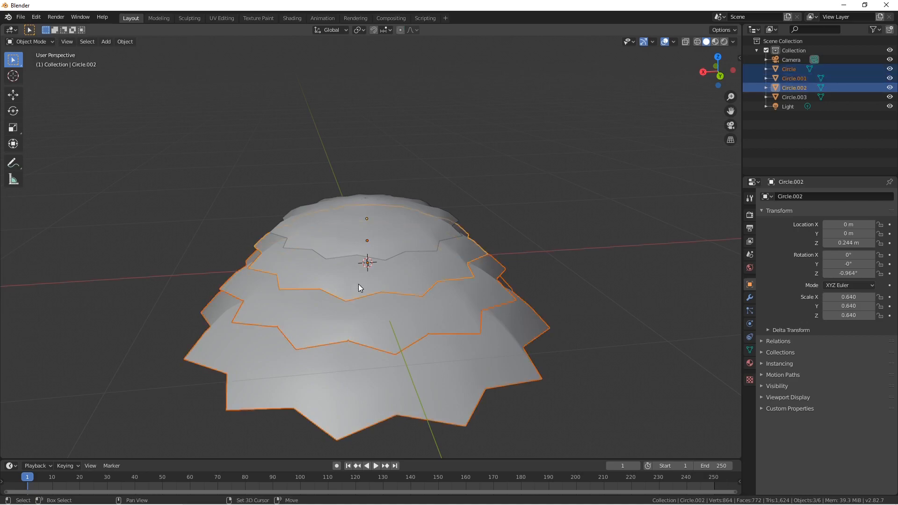
left_click(360, 240, "shift")
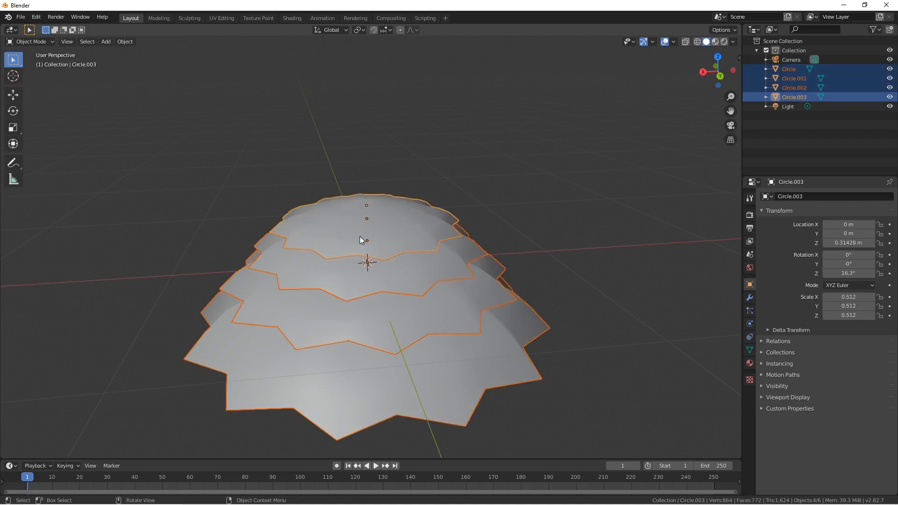
key("ctrl+j")
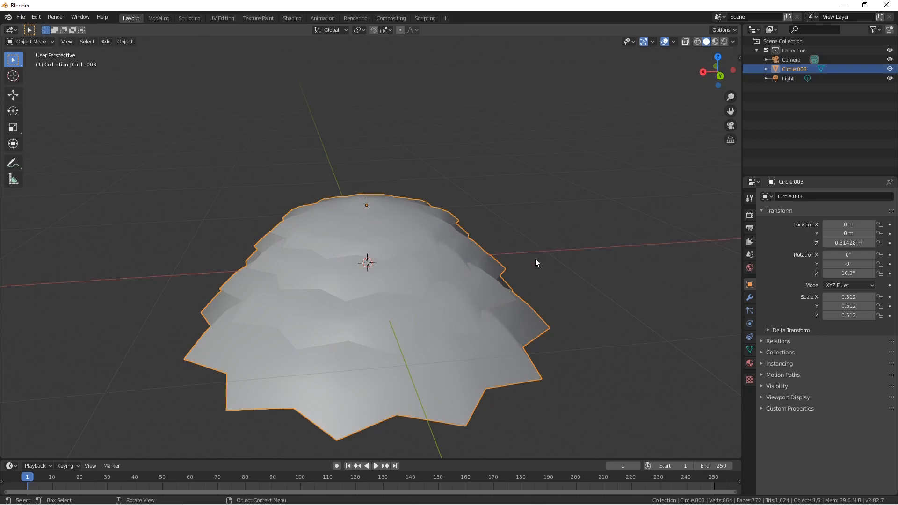
key("Tab")
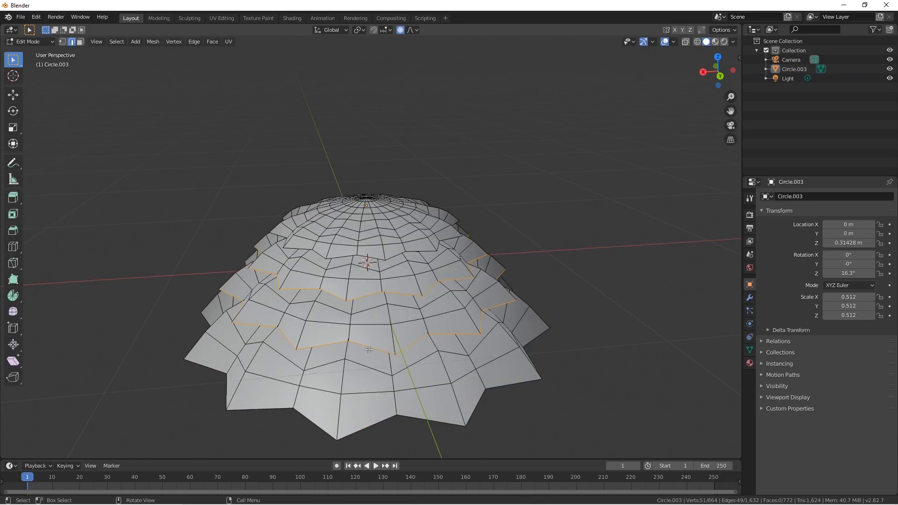
key("a")
key("Tab")
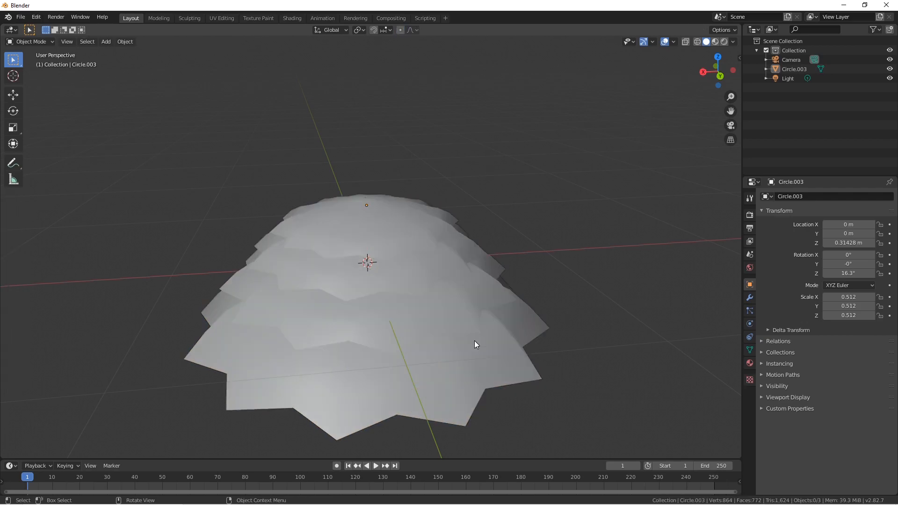
Add a Solidify modifier to the joined foliage mesh and check the thickened rims.
key("s")
left_click(371, 247)
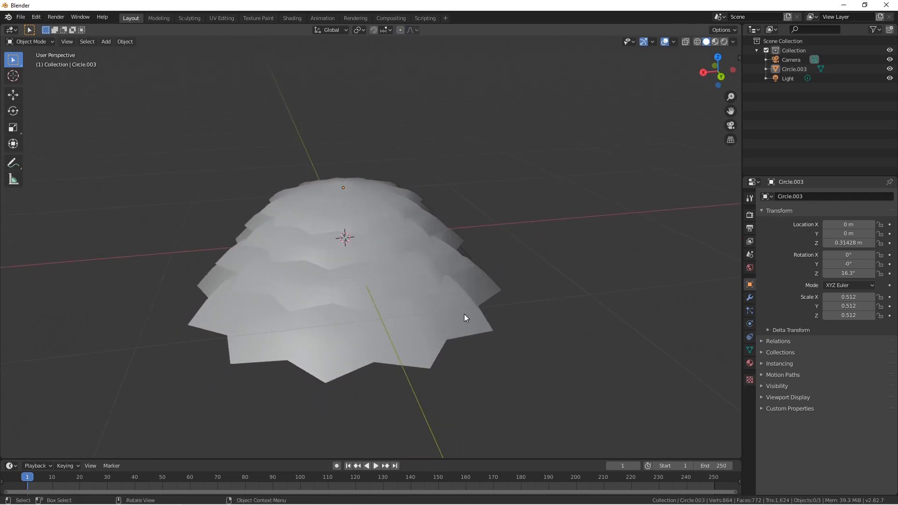
left_click(749, 298)
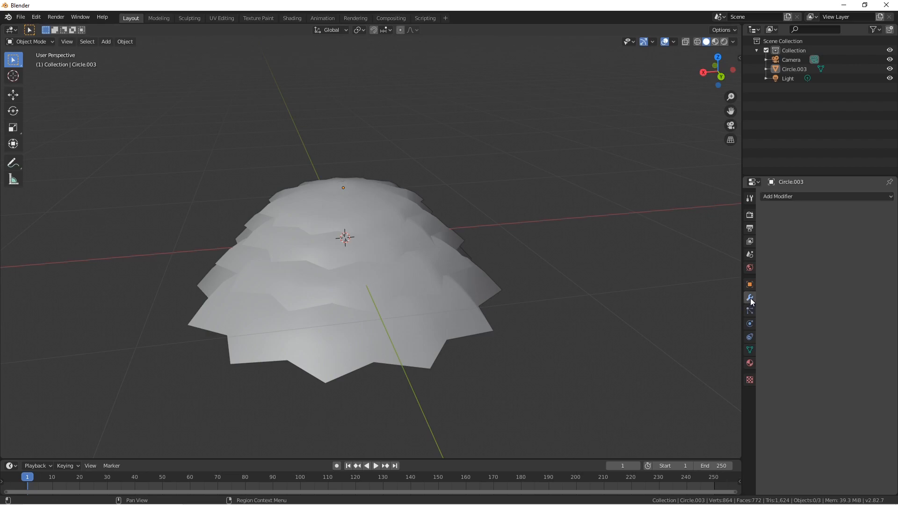
left_click(334, 322)
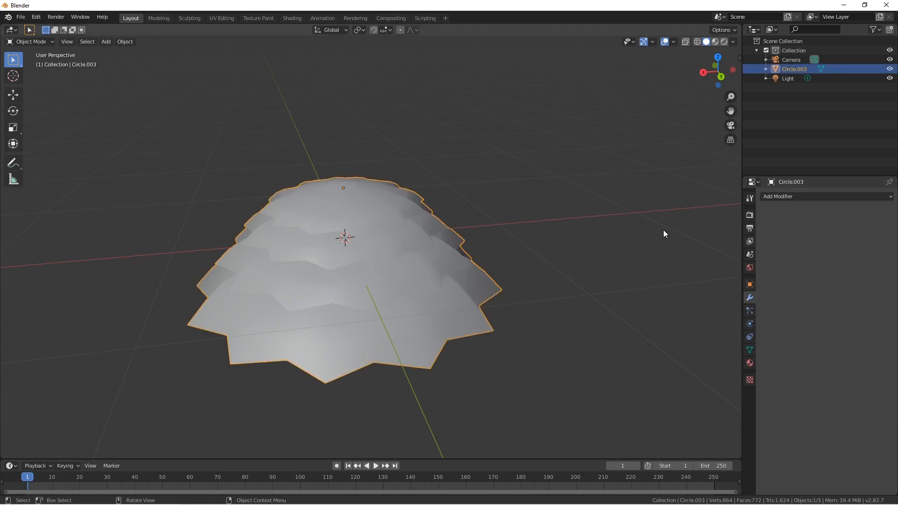
left_click(835, 197)
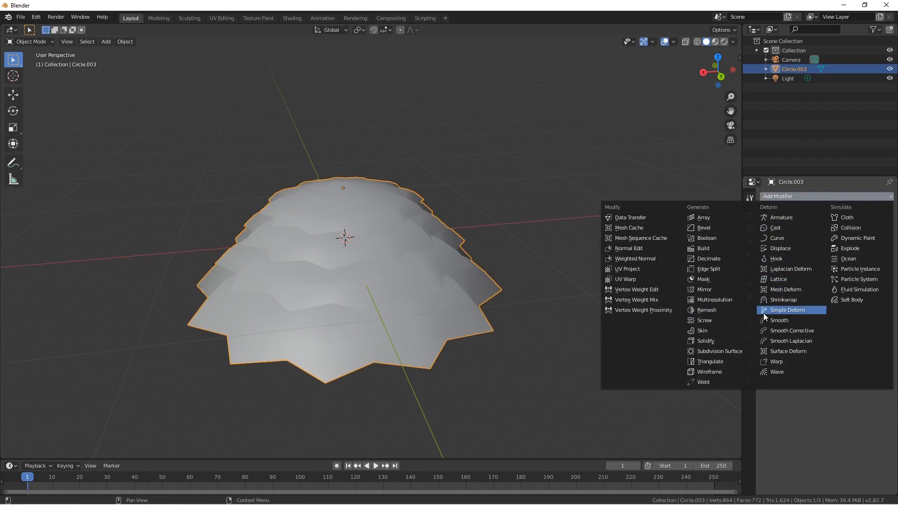
left_click(739, 338)
key("shift+grave")
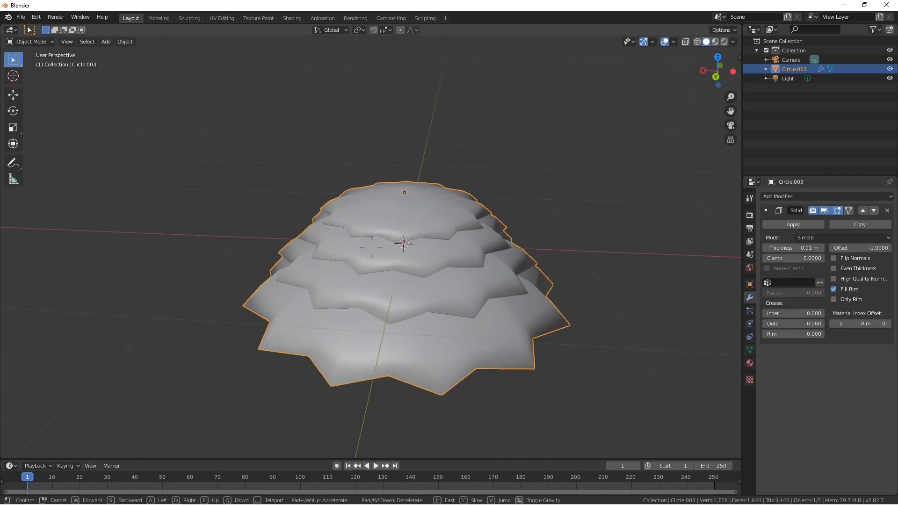
key("w")
key("q")
key("w")
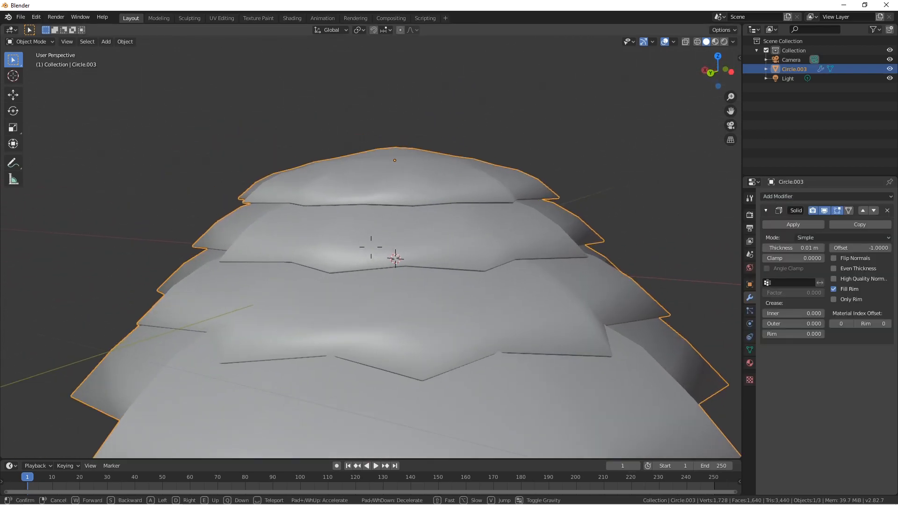
key("q")
left_click(371, 246)
Try flat shading on the foliage mesh and examine its faceted faces and rims up close.
right_click(367, 257)
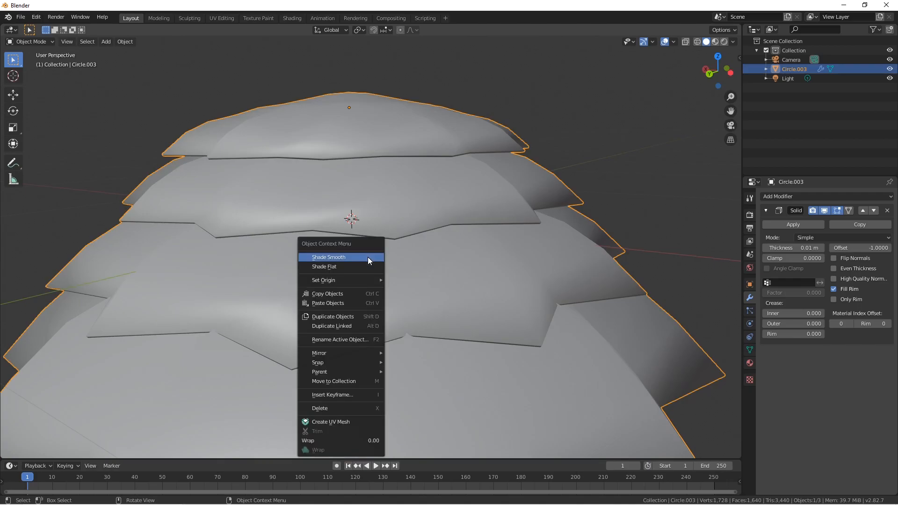
left_click(366, 266)
key("shift+grave")
key("s")
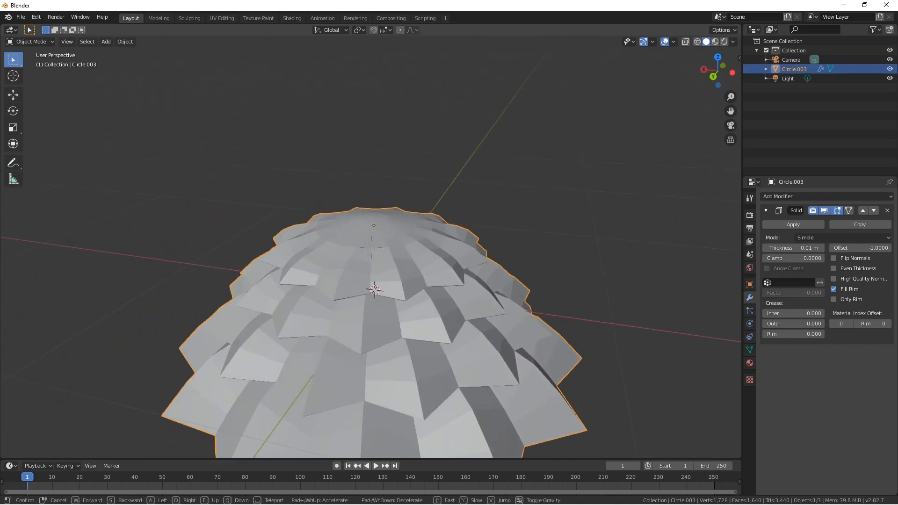
key("w")
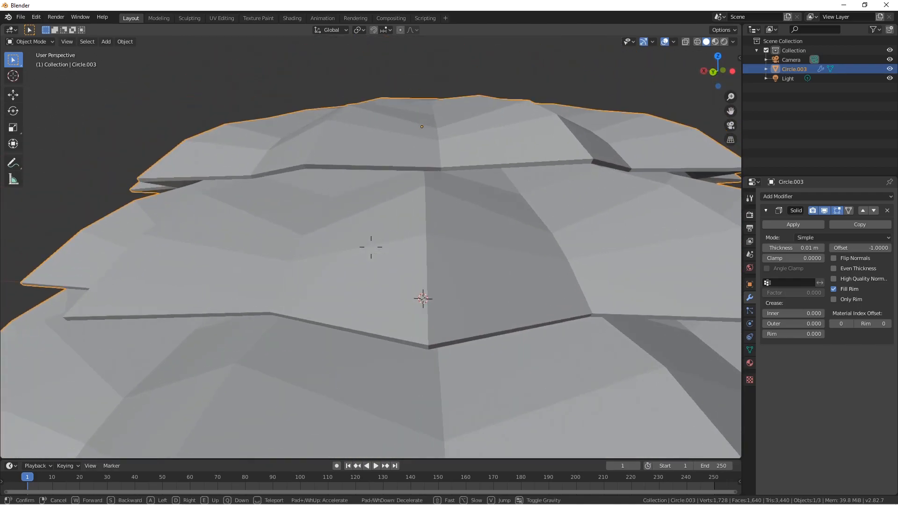
key("w")
key("q")
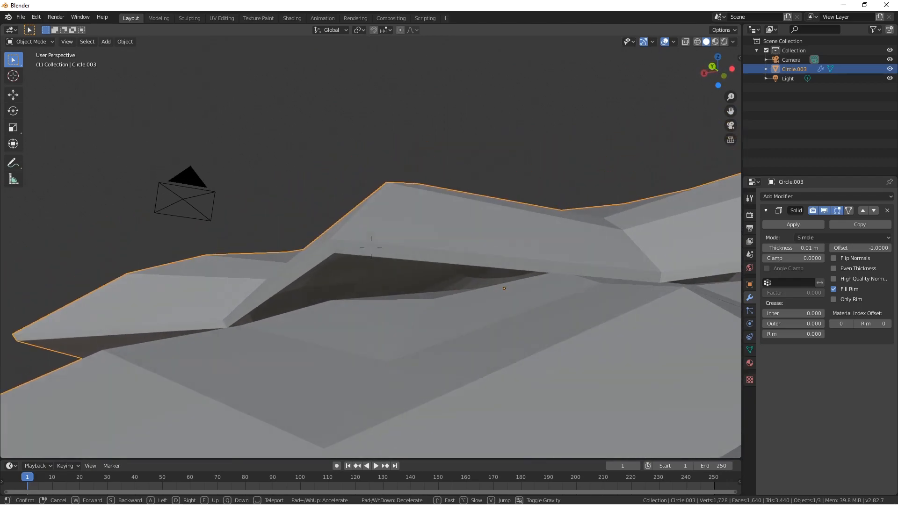
key("a")
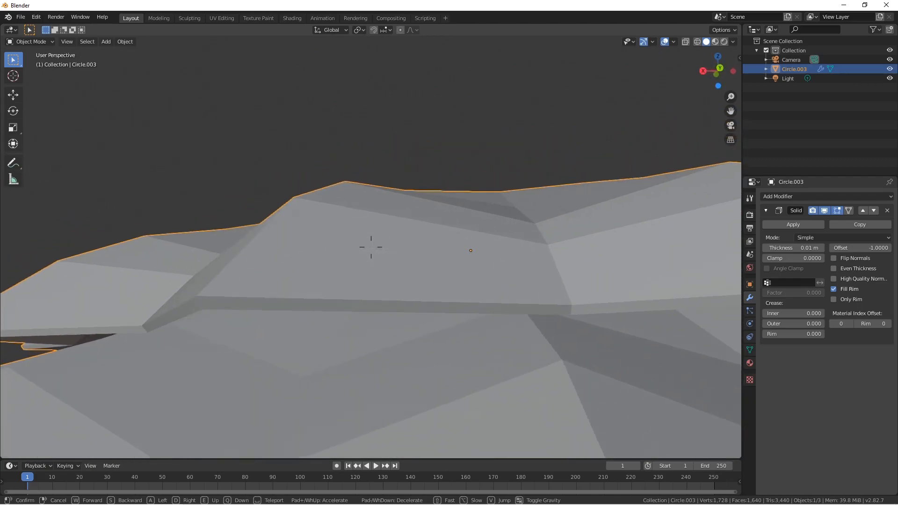
left_click(371, 247)
Shade the foliage mesh smooth and view the whole stack.
right_click(428, 286)
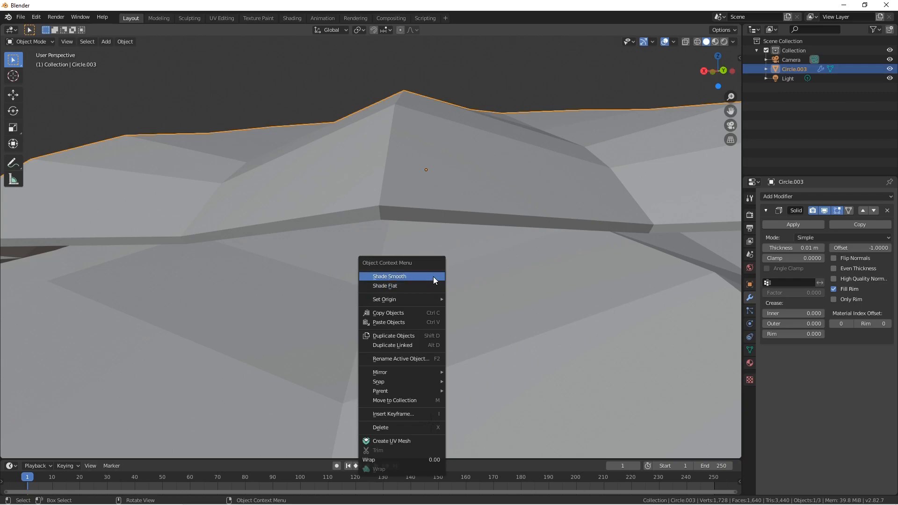
left_click(433, 276)
key("e")
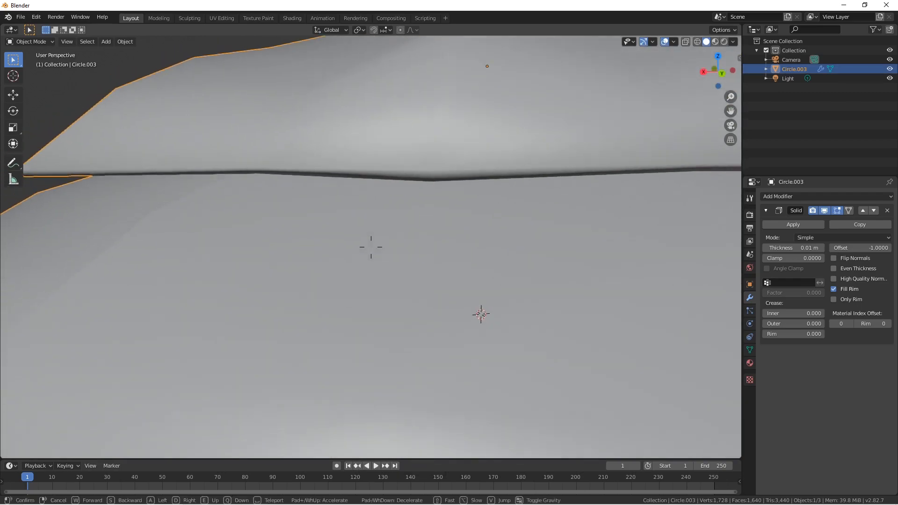
key("s")
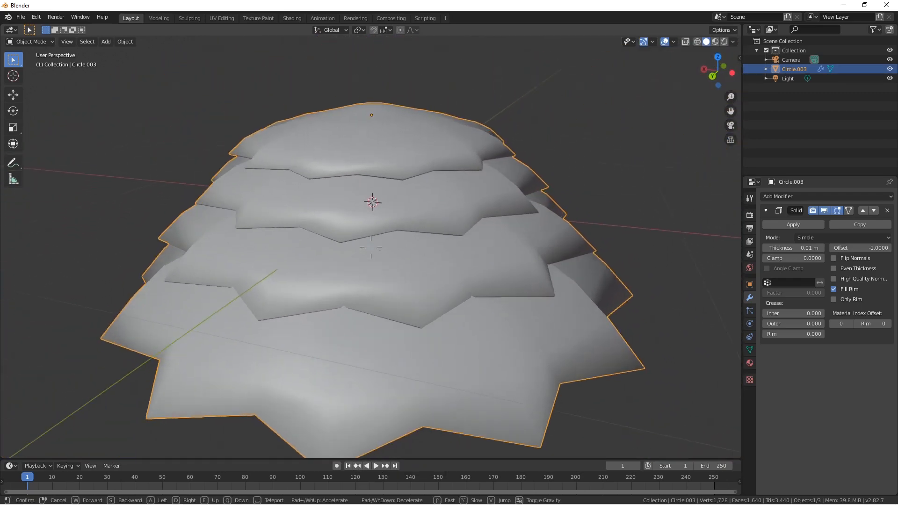
Examine the smooth-shaded foliage domes and their edge layout from several angles.
key("w")
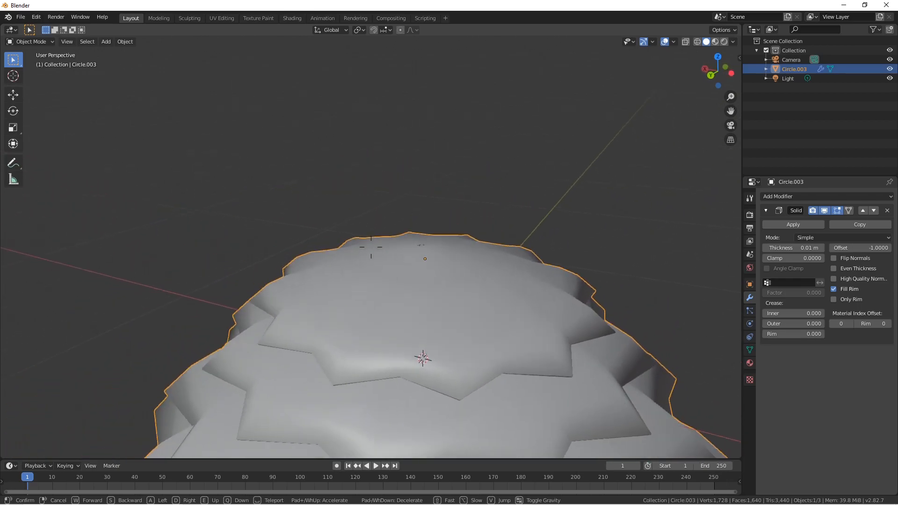
key("s")
left_click(371, 247)
key("Tab")
key("shift+grave")
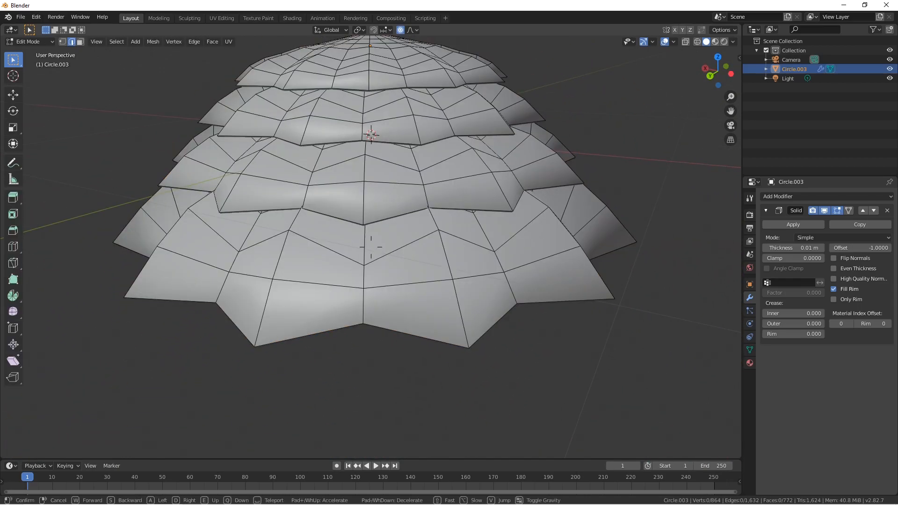
key("a")
left_click(371, 247)
key("Tab")
key("Tab")
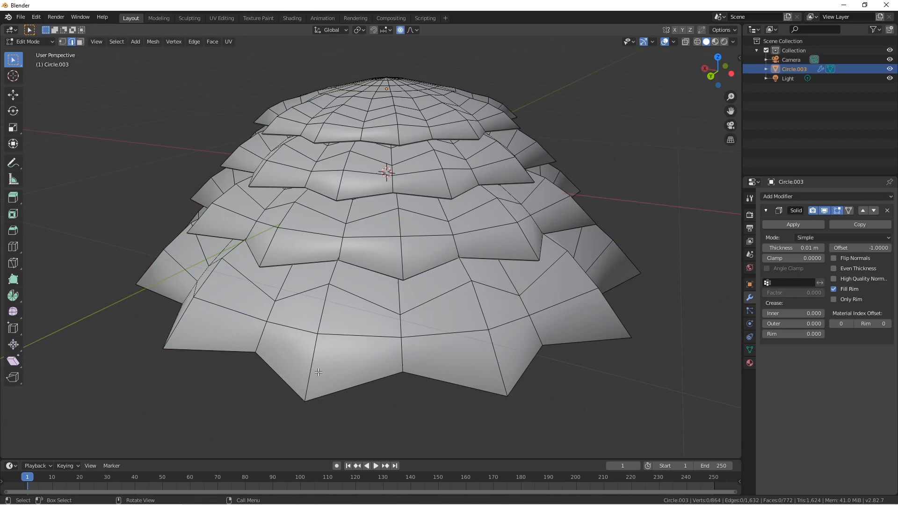
Add one edge loop around the lowest dome, slid about 0.8 toward its star-shaped rim, and check the shading in Object Mode.
key("ctrl+r")
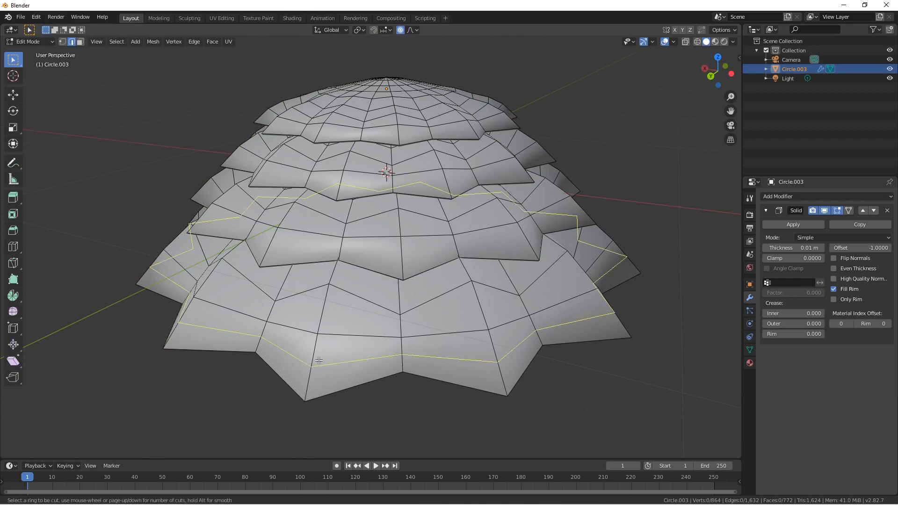
left_click(318, 361)
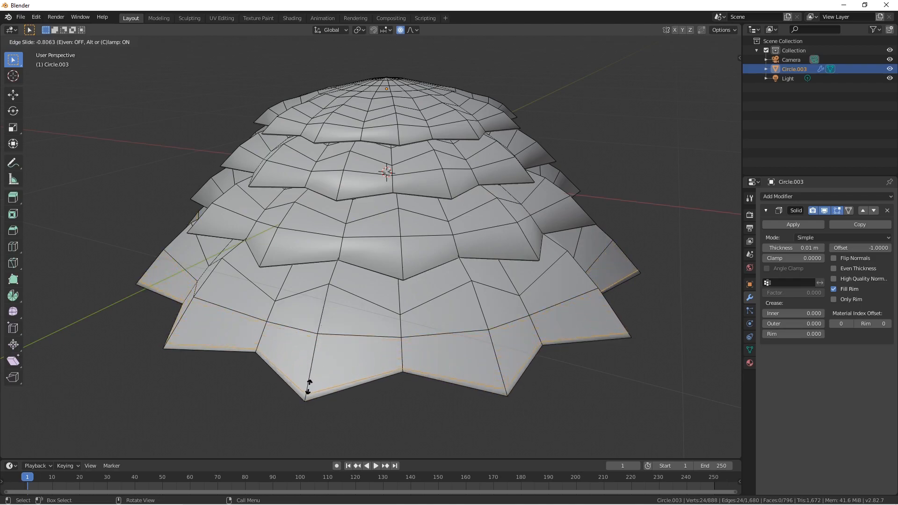
left_click(309, 386)
key("Tab")
middle_click_drag(330, 346, 370, 246)
scroll(372, 248, "up", 3)
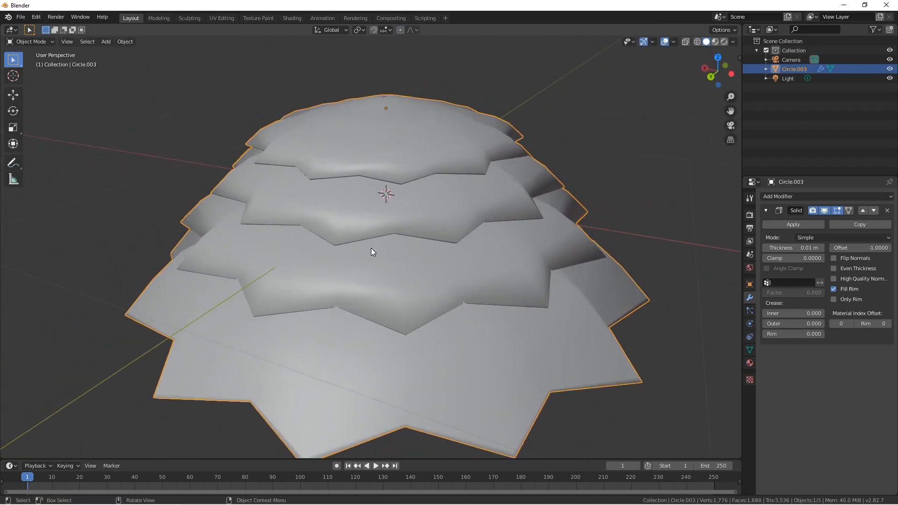
Add one edge loop around the second dome from the bottom, slid to its rim with a factor of about -0.838.
key("Tab")
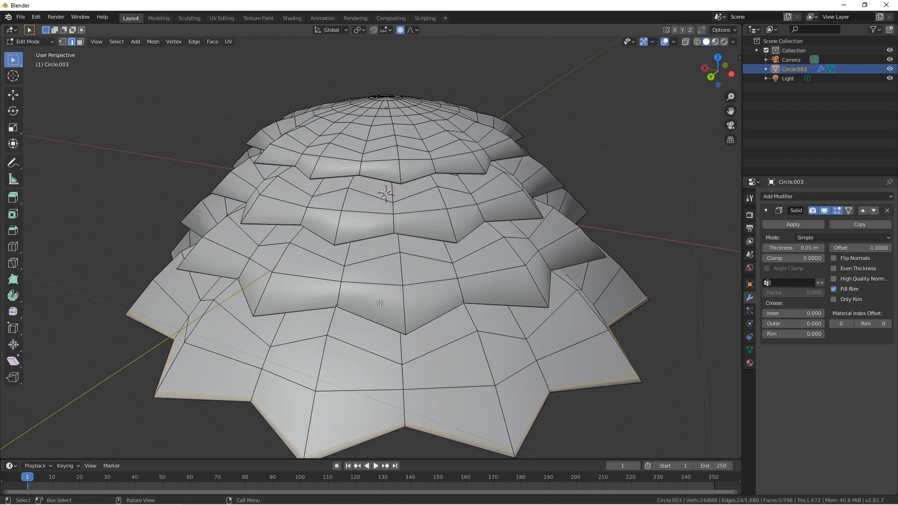
right_click(380, 303)
left_click(424, 299)
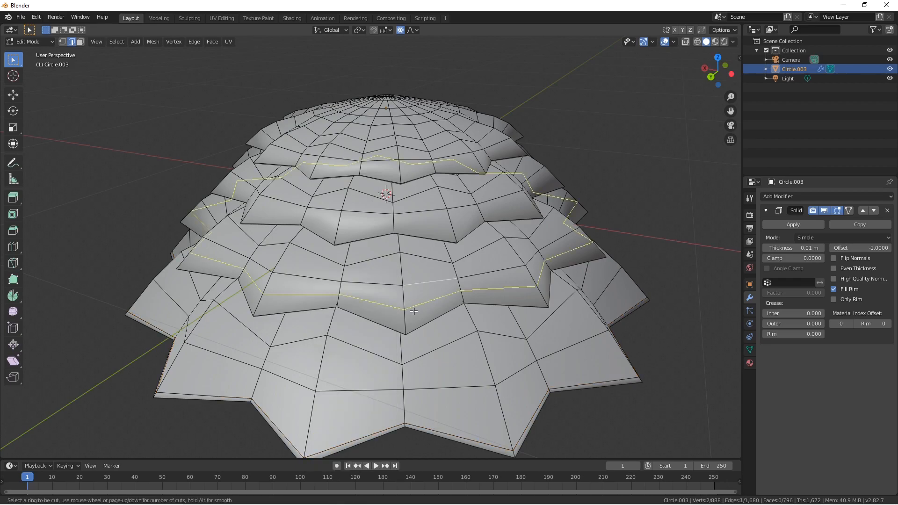
left_click(409, 312)
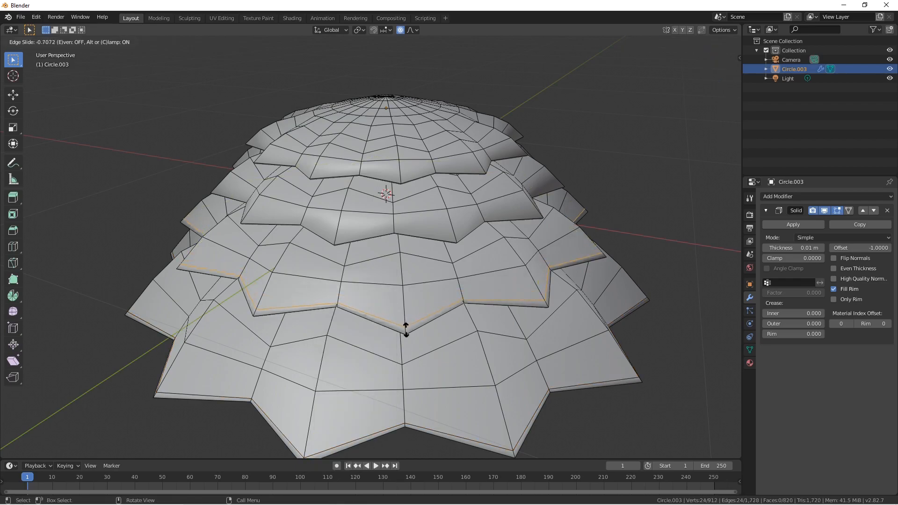
left_click(405, 333)
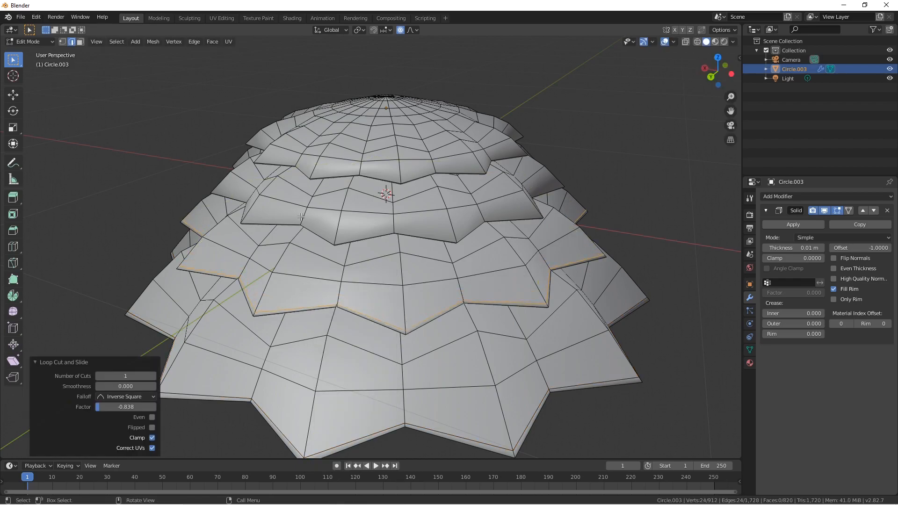
Add one edge loop around each of the upper two domes, slid close to their rims with factors of about -0.845 and -0.87.
key("ctrl+r")
left_click(340, 227)
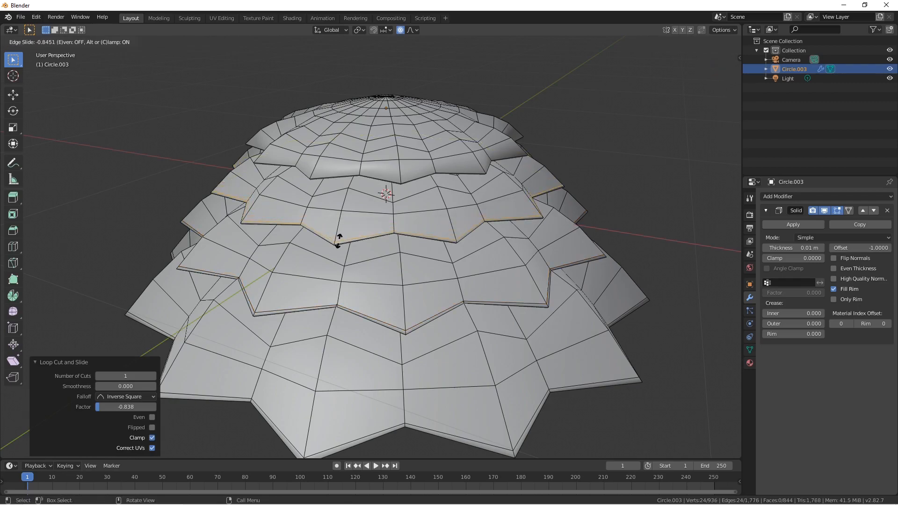
left_click(338, 241)
key("ctrl+r")
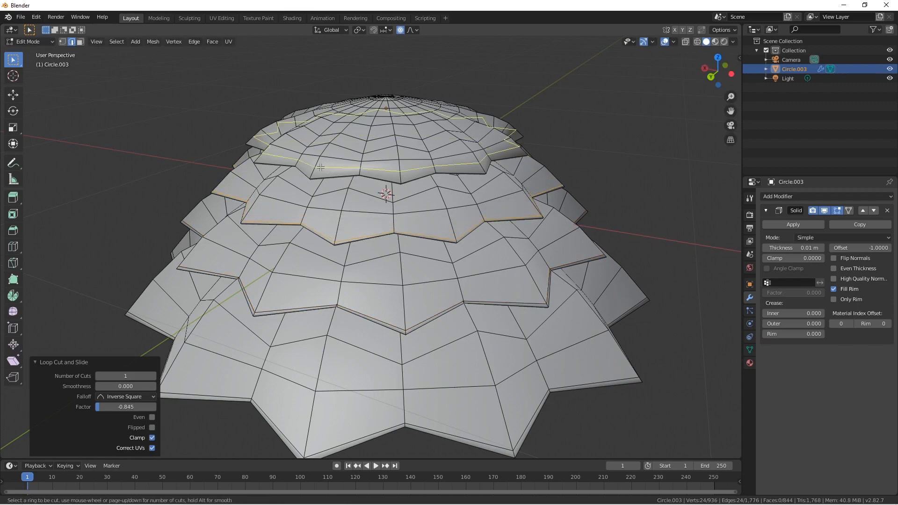
left_click(321, 166)
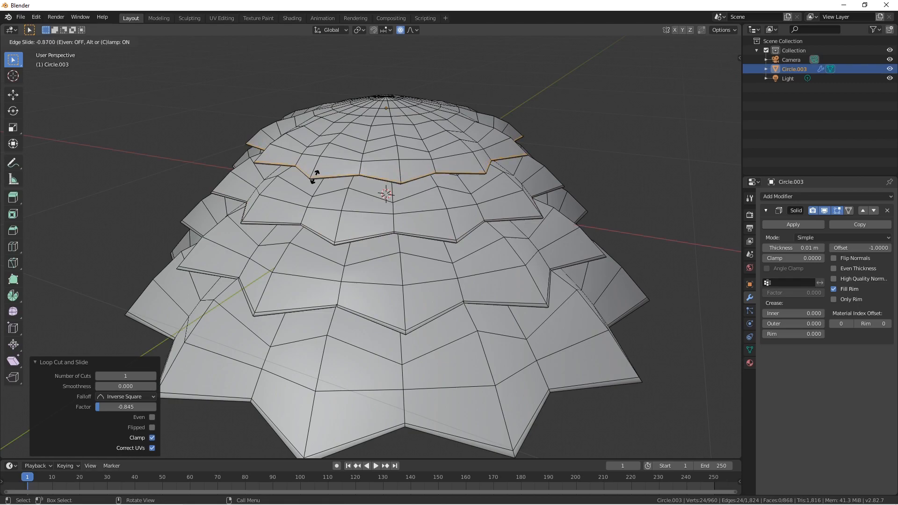
left_click(315, 176)
Inspect the shading of the sharpened rims in Object Mode from all around the foliage stack.
key("Tab")
key("shift+grave")
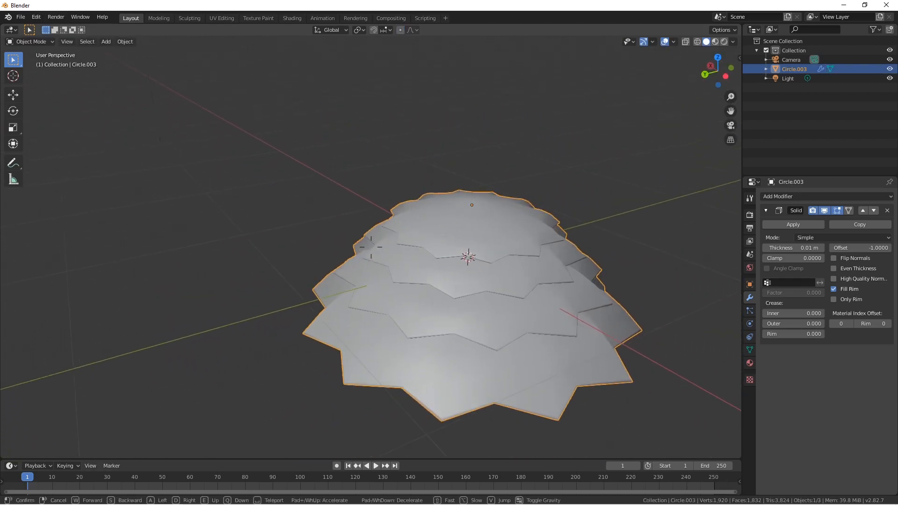
key("d")
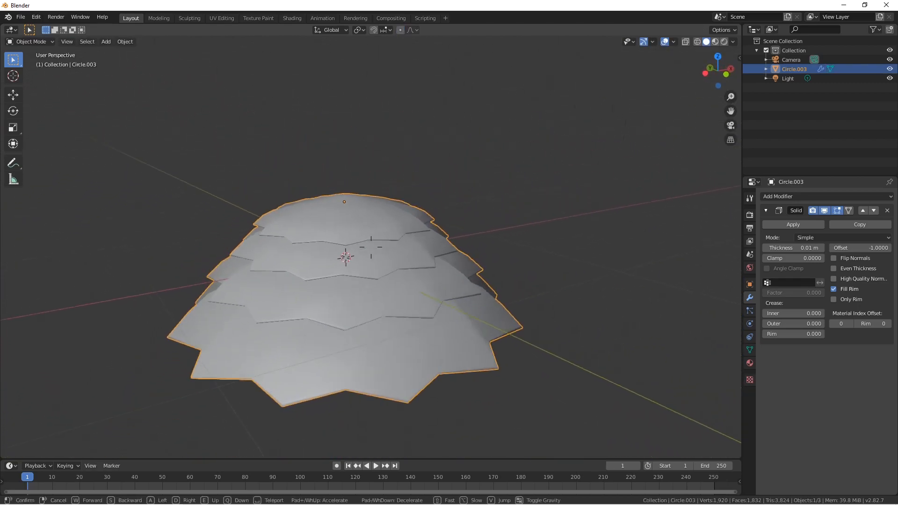
key("q")
key("d")
key("e")
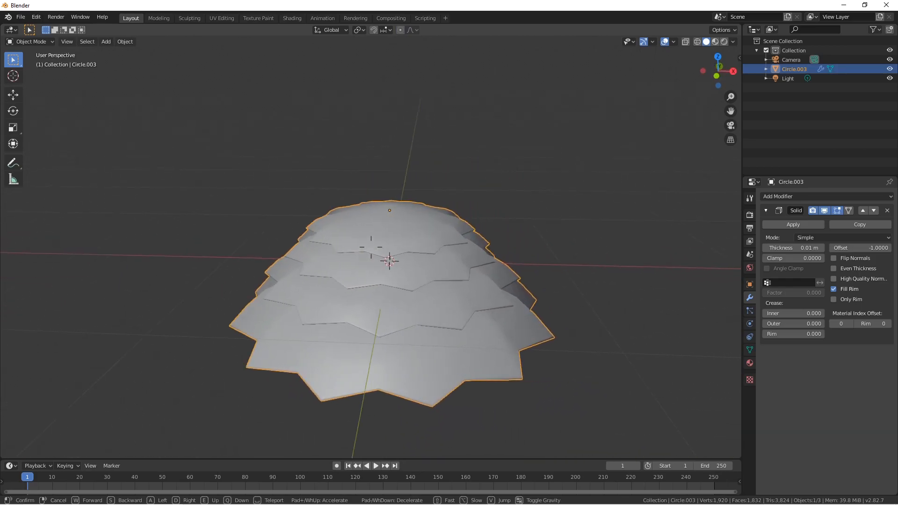
key("a")
left_click(371, 247)
key("shift+grave")
key("a")
left_click(371, 247)
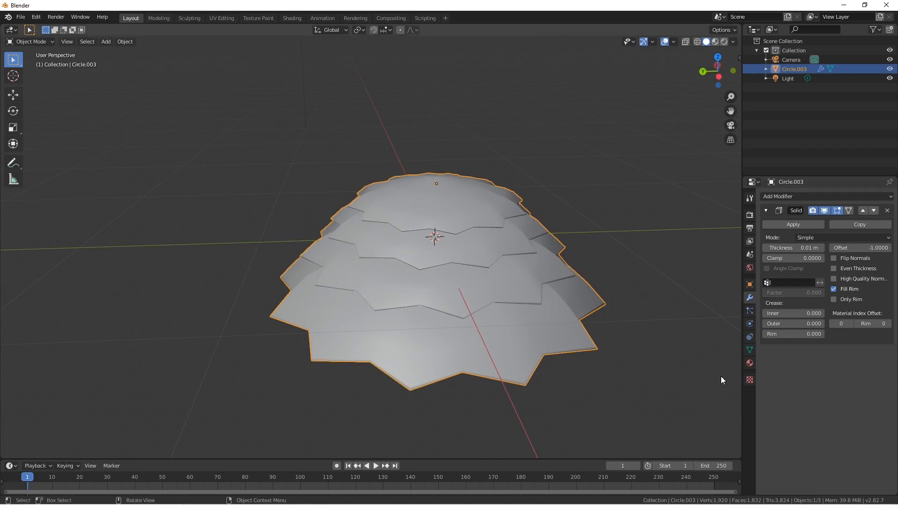
key("shift+grave")
left_click(371, 247)
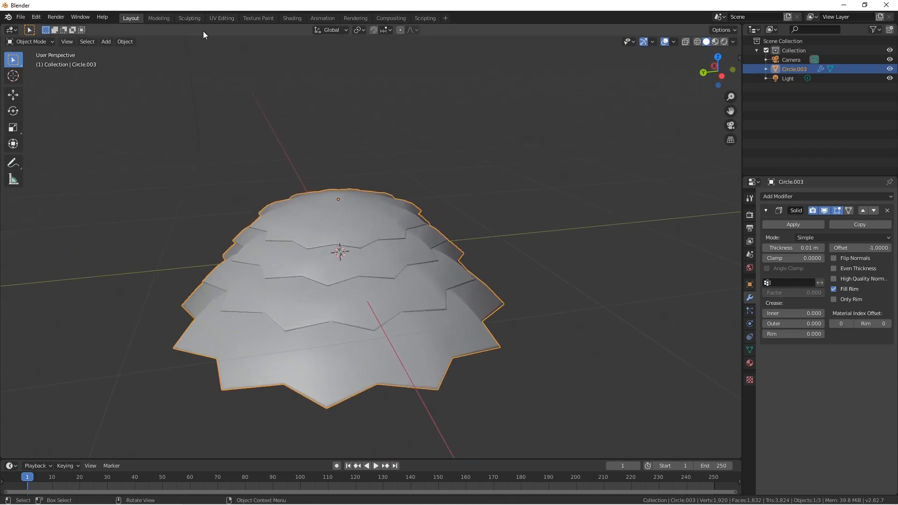
Unwrap the whole foliage mesh in the UV Editing workspace with Smart UV Project, using angle limit 66 and island margin 0.
left_click(220, 18)
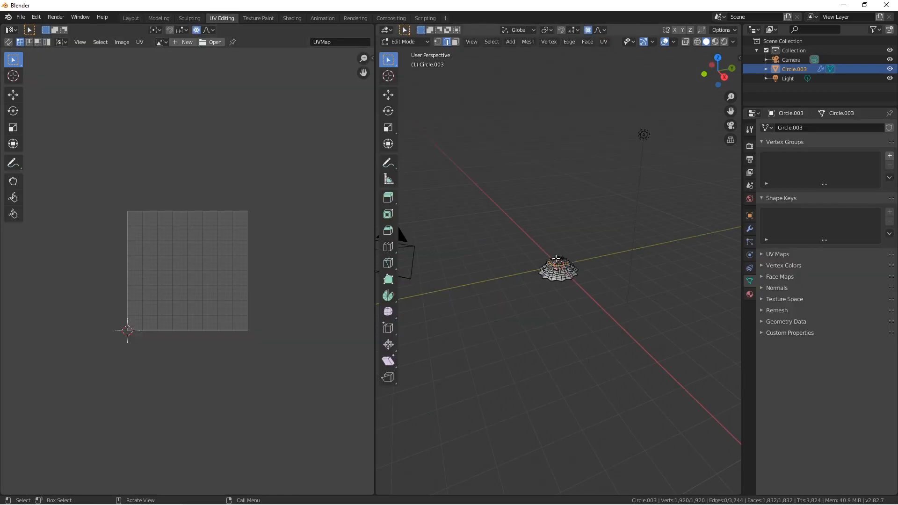
scroll(546, 271, "up", 8)
key("Tab")
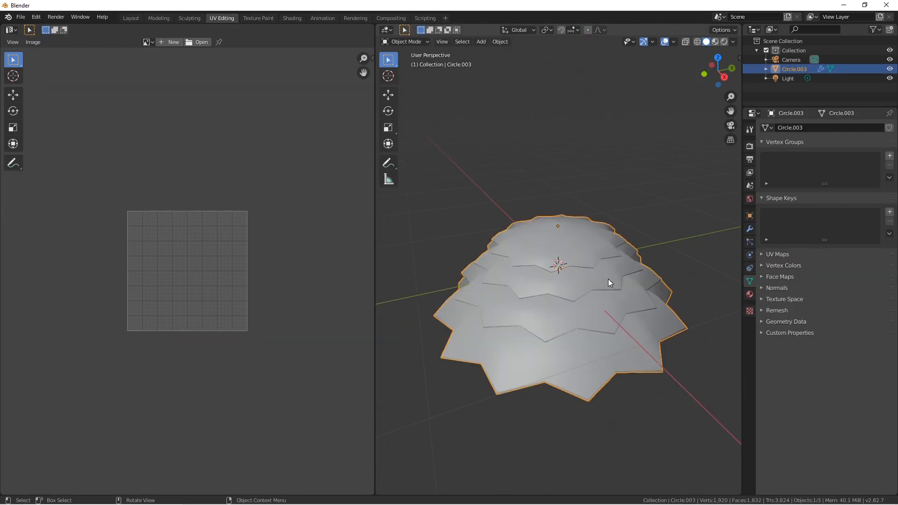
key("shift+grave")
left_click(556, 283)
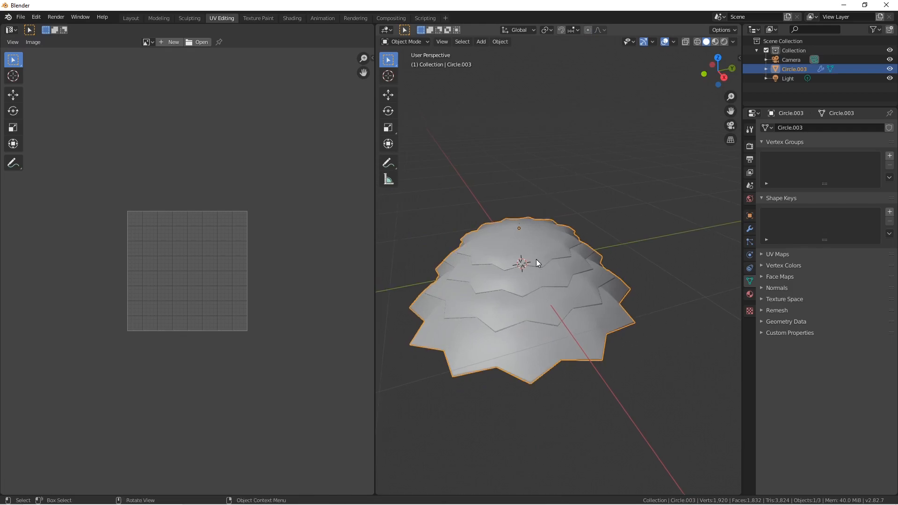
key("Tab")
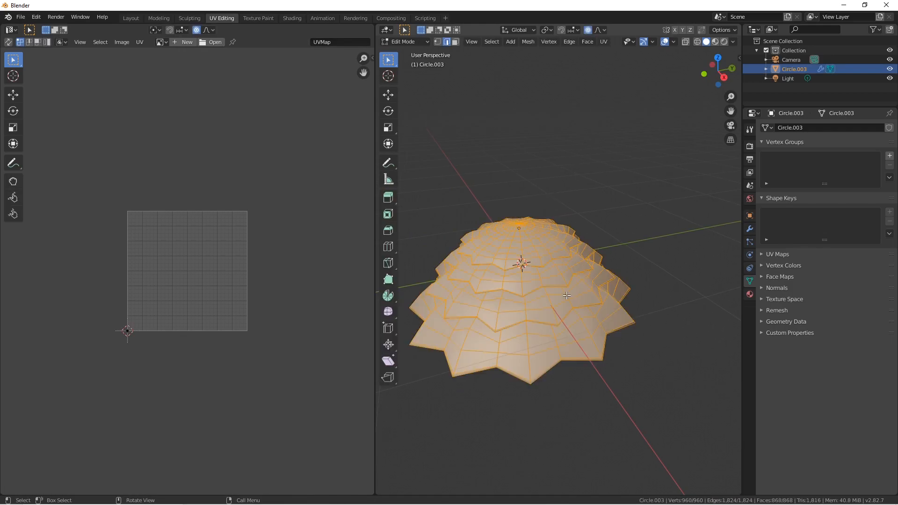
key("u")
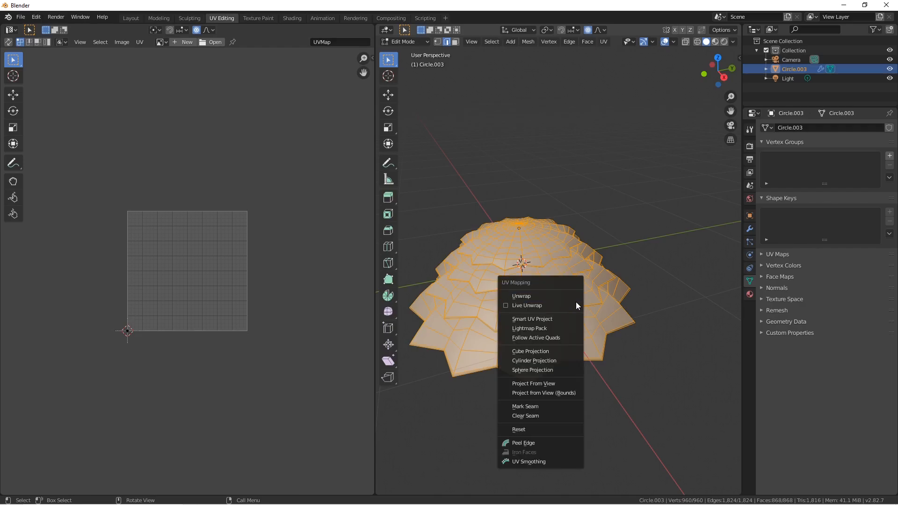
left_click(575, 320)
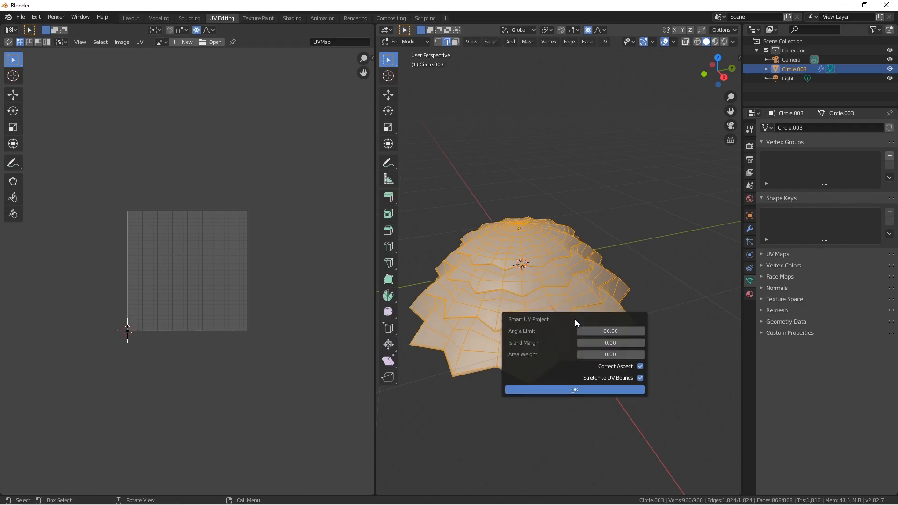
left_click(603, 389)
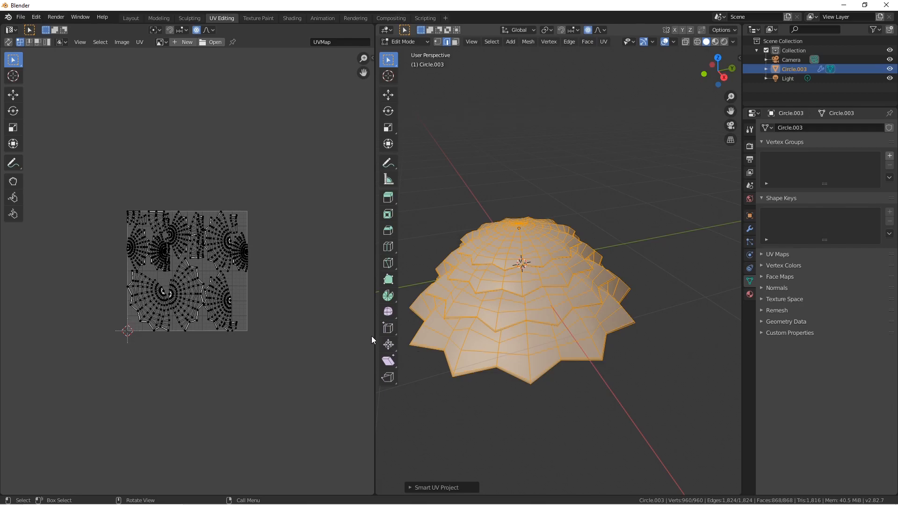
scroll(200, 283, "up", 4)
scroll(200, 283, "down", 2)
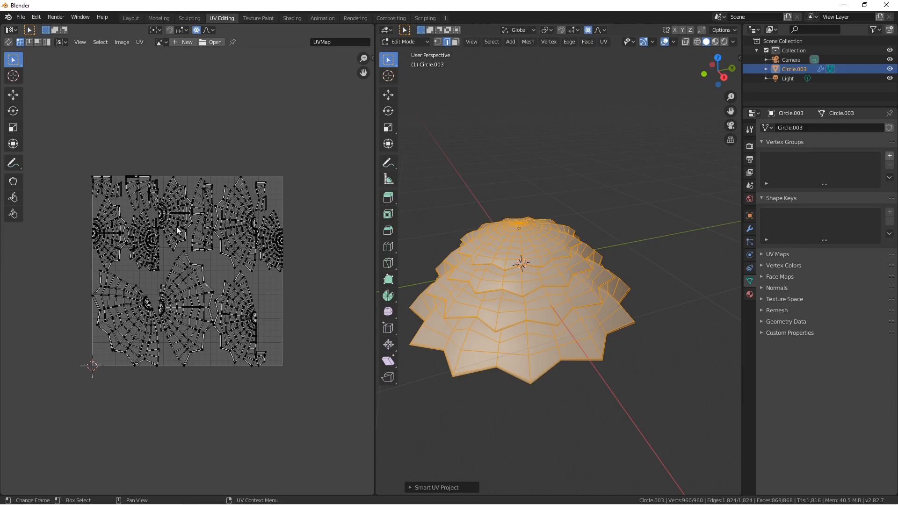
Compare the unwrapped UV layout with the model and return to the Layout workspace in Object Mode.
left_click(128, 19)
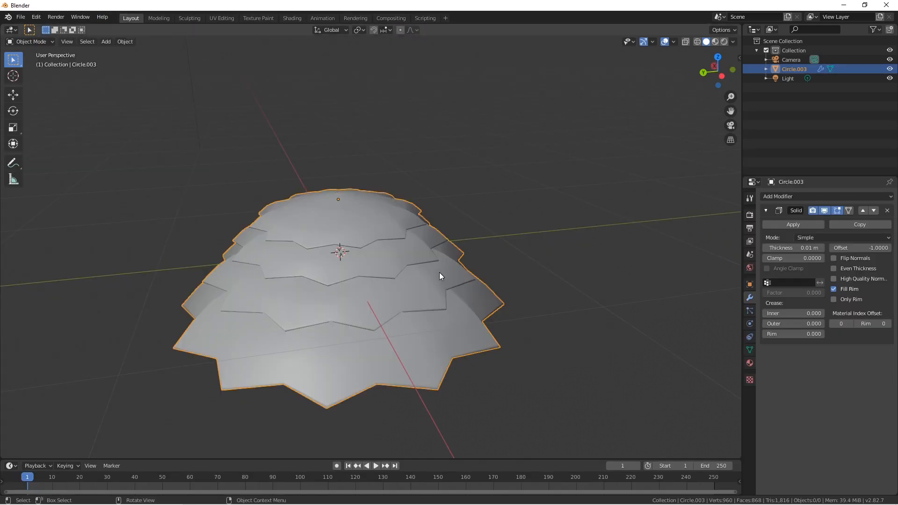
left_click(221, 18)
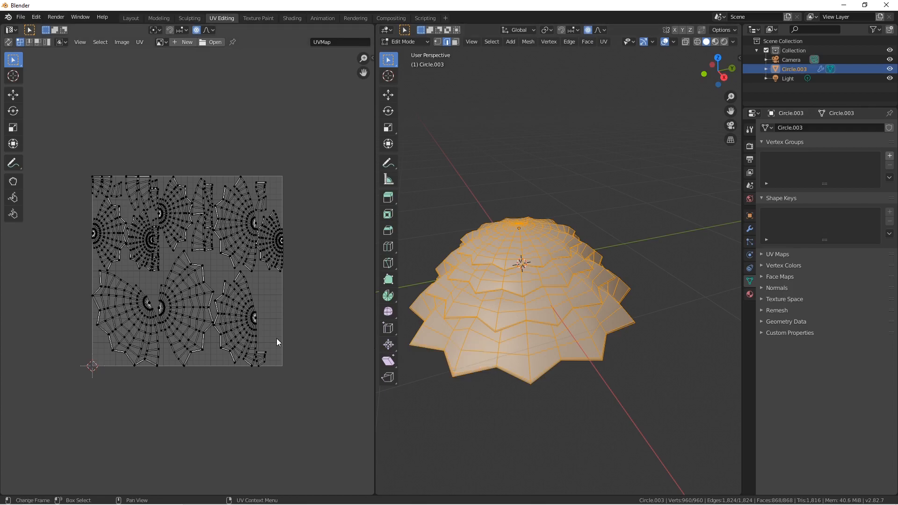
left_click(131, 19)
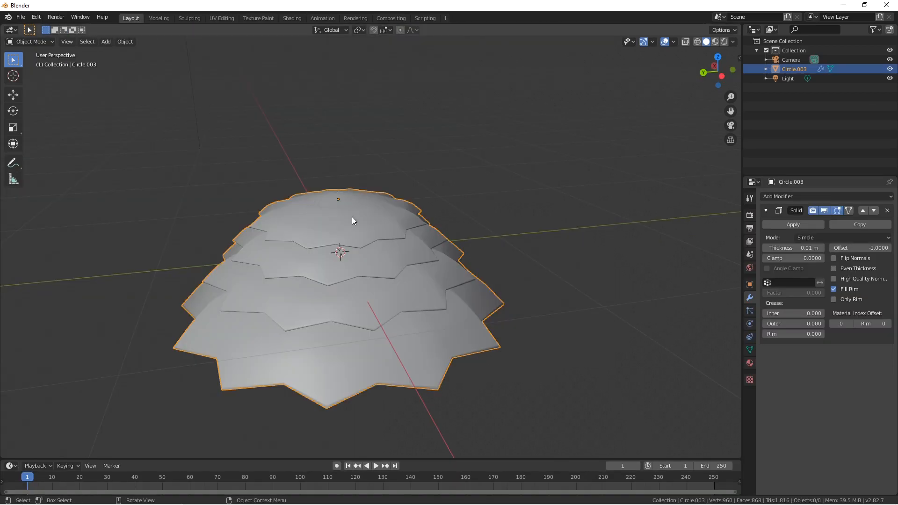
left_click(221, 17)
left_click(127, 18)
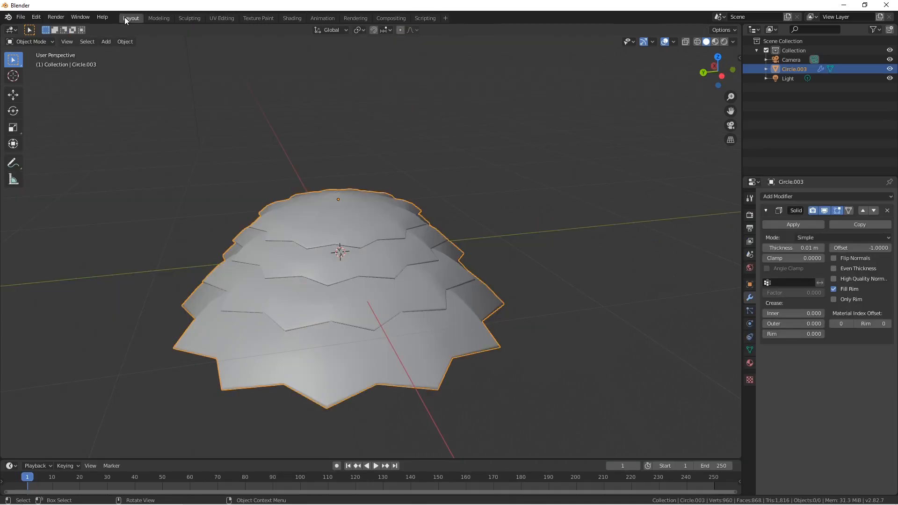
key("Tab")
key("Tab")
Save the file as BUSH in the recent DP folder.
left_click(20, 17)
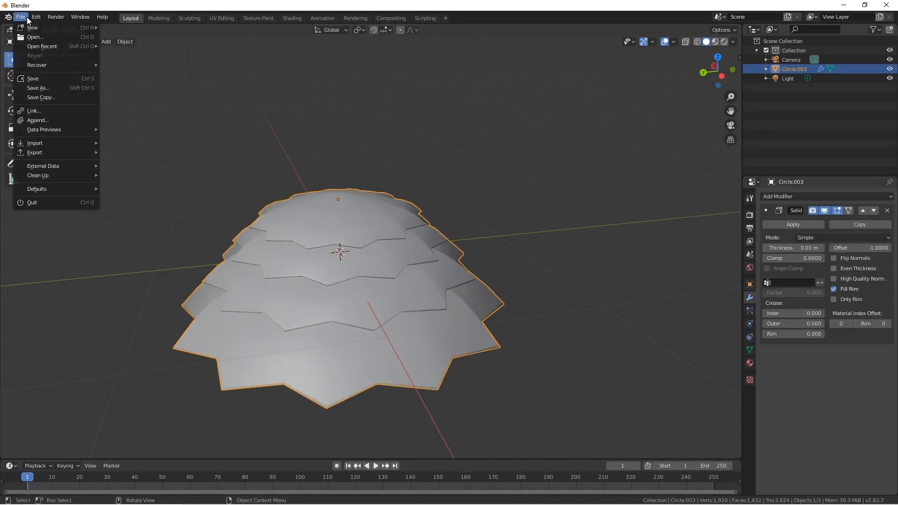
left_click(87, 88)
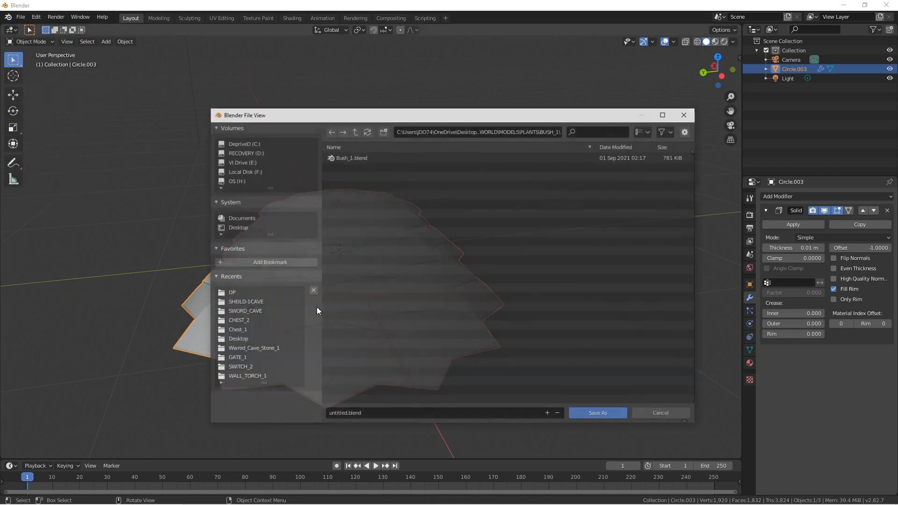
left_click(235, 294)
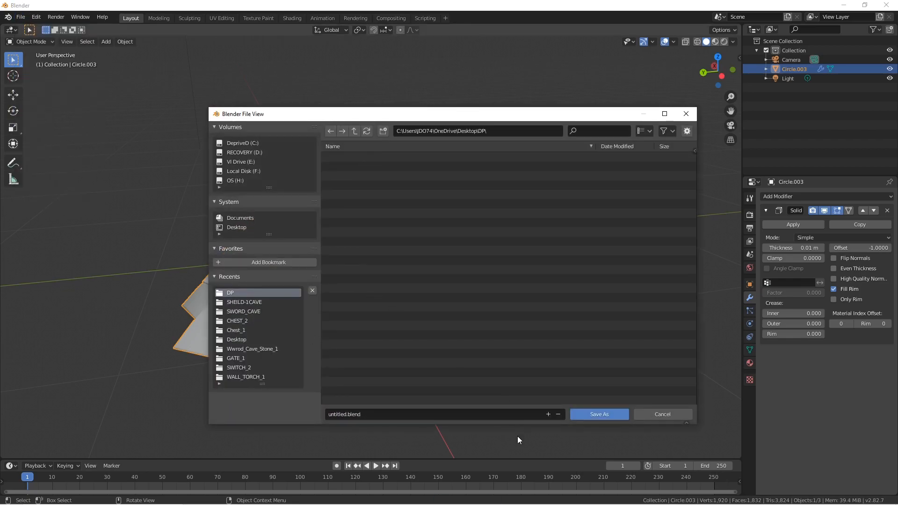
left_click(451, 413)
type("bush")
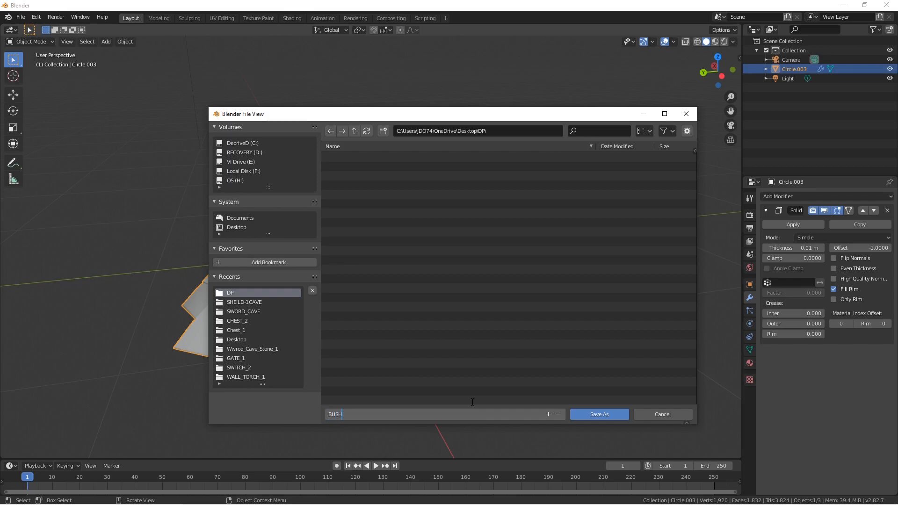
left_click(593, 413)
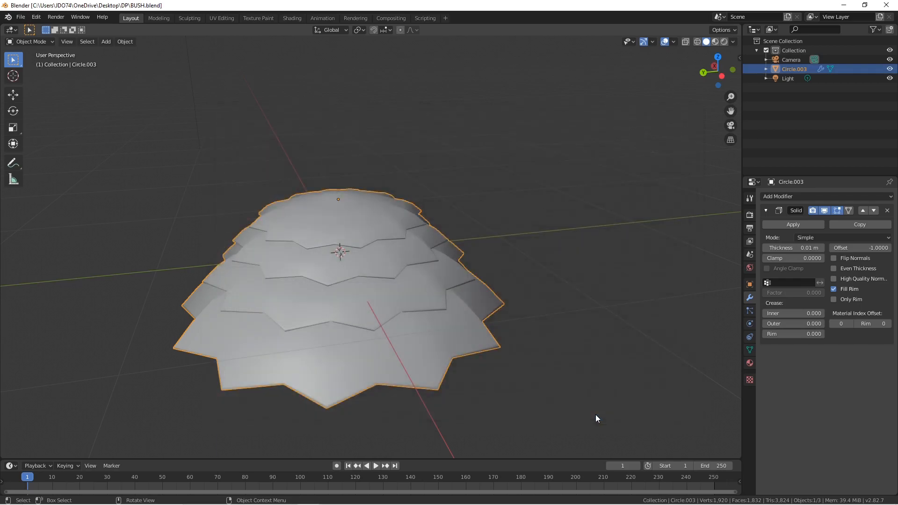
Export the bush model in FBX format as BUSH.fbx to the DP folder.
left_click(22, 17)
mouse_move(65, 153)
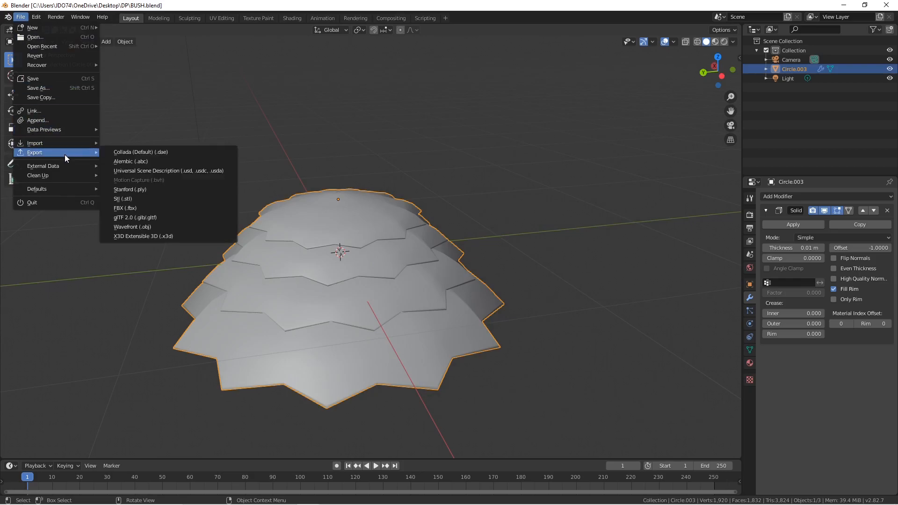
left_click(167, 207)
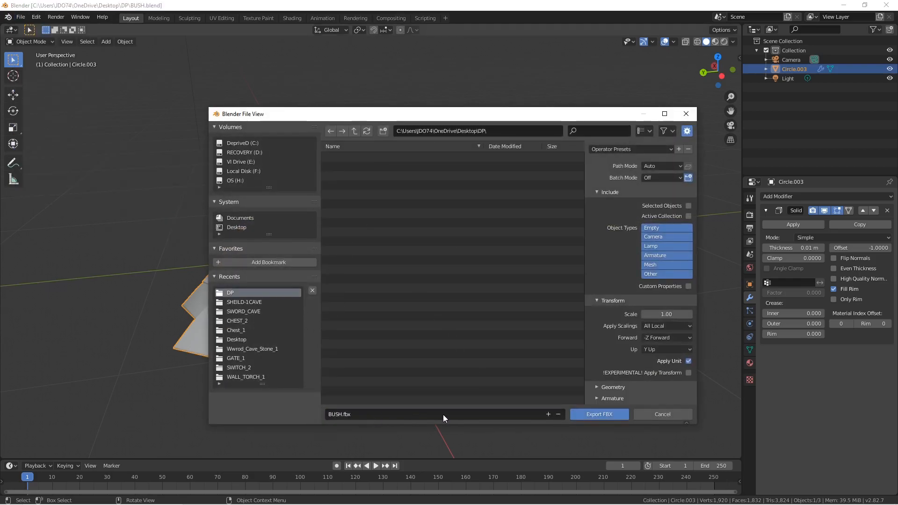
left_click(591, 413)
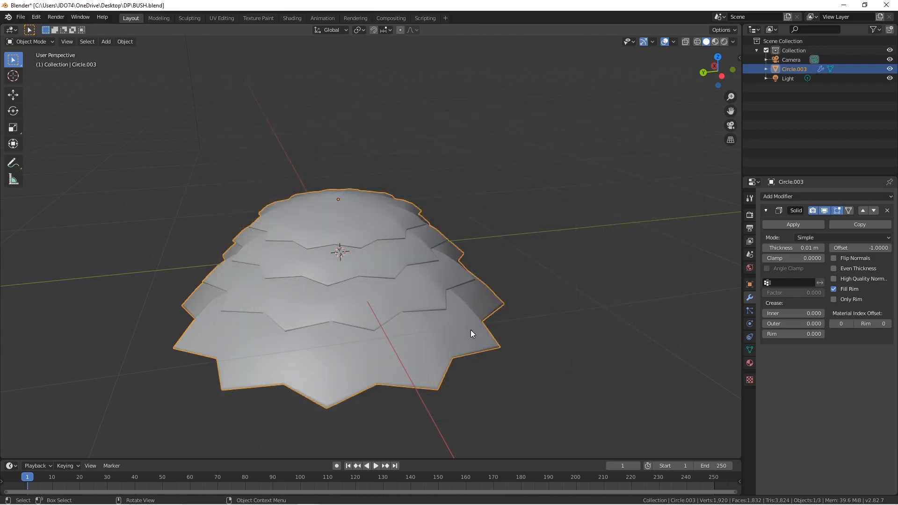
scroll(470, 333, "down", 4)
scroll(471, 334, "up", 10)
scroll(470, 334, "down", 6)
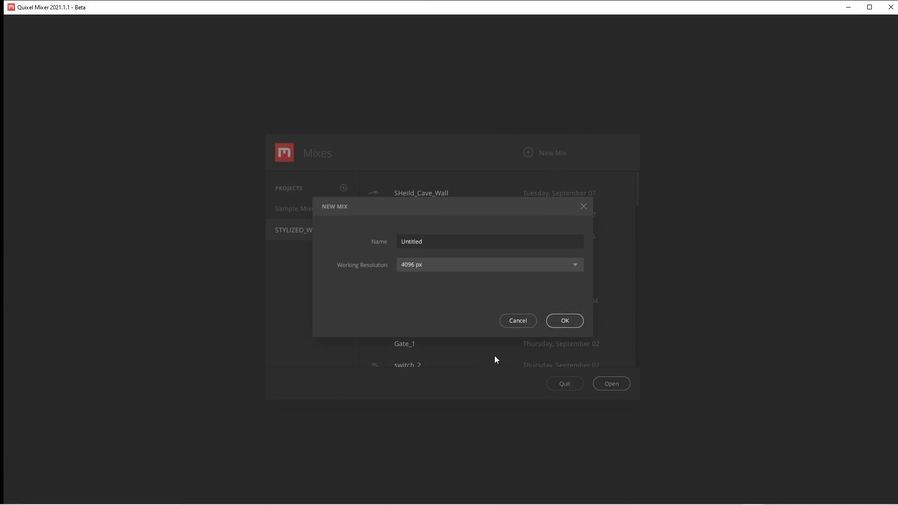
Switch to Quixel Mixer and create a new mix named BUSH with a working resolution of 4096 px.
double_click(460, 237)
type("BUSH")
left_click(565, 322)
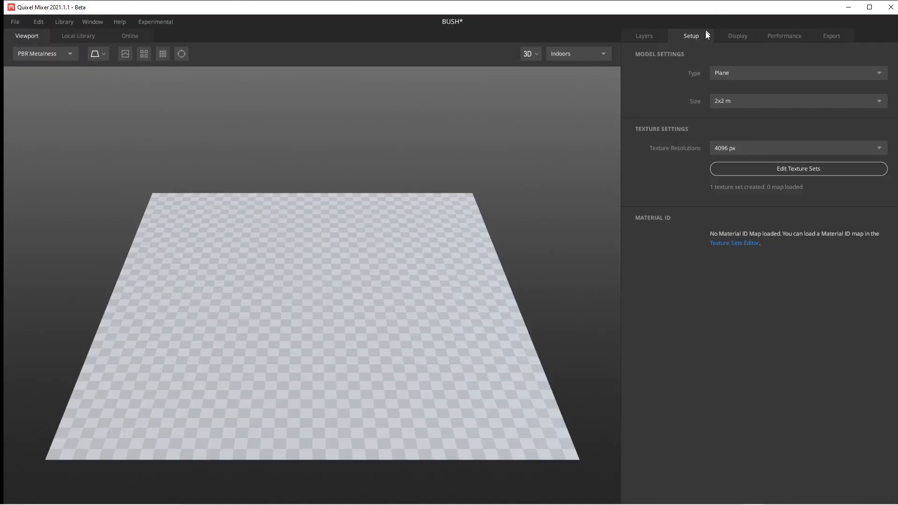
Set the mix's model type to Custom Model and load the BUSH mesh from the DP folder.
left_click(830, 76)
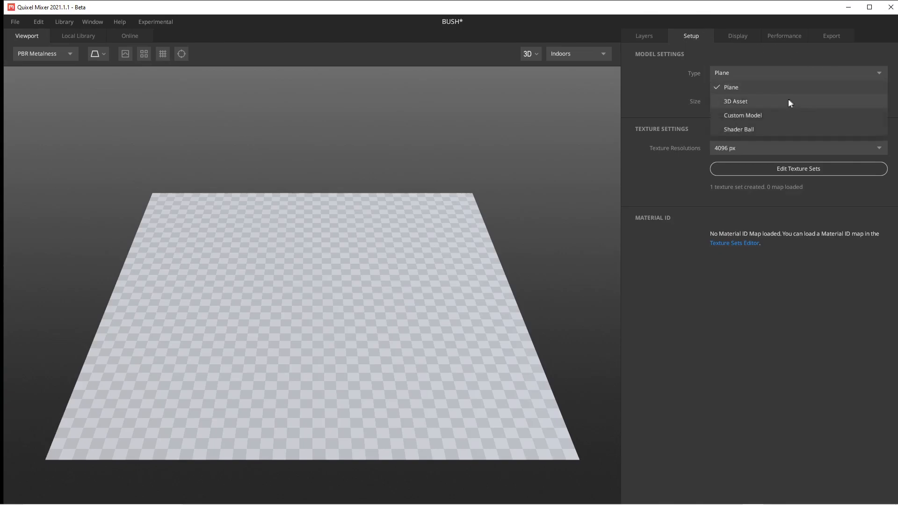
left_click(764, 117)
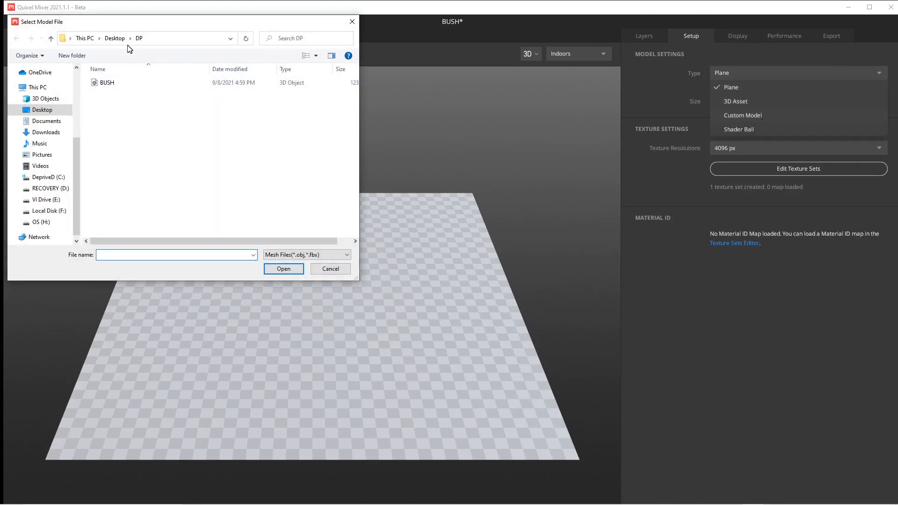
double_click(119, 86)
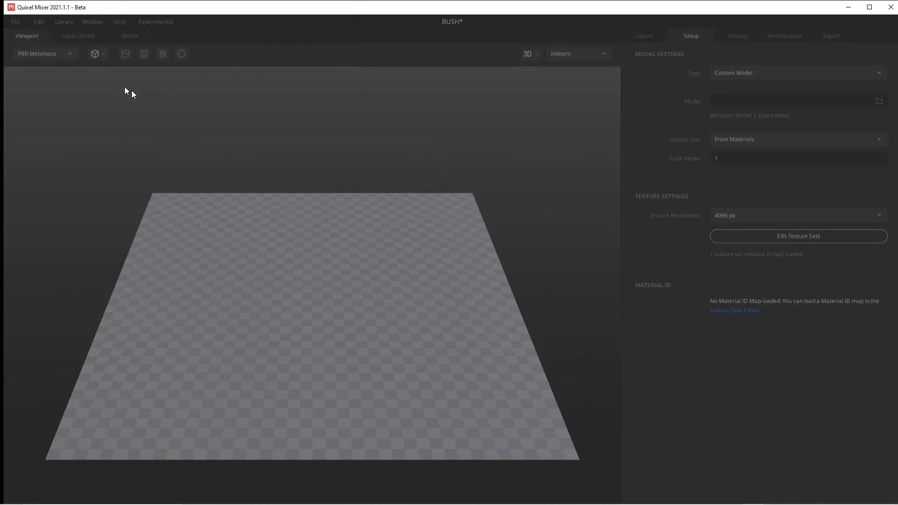
Examine the imported bush from several sides and up close to check its shading and checker pattern.
left_click_drag(378, 266, 439, 285, "alt")
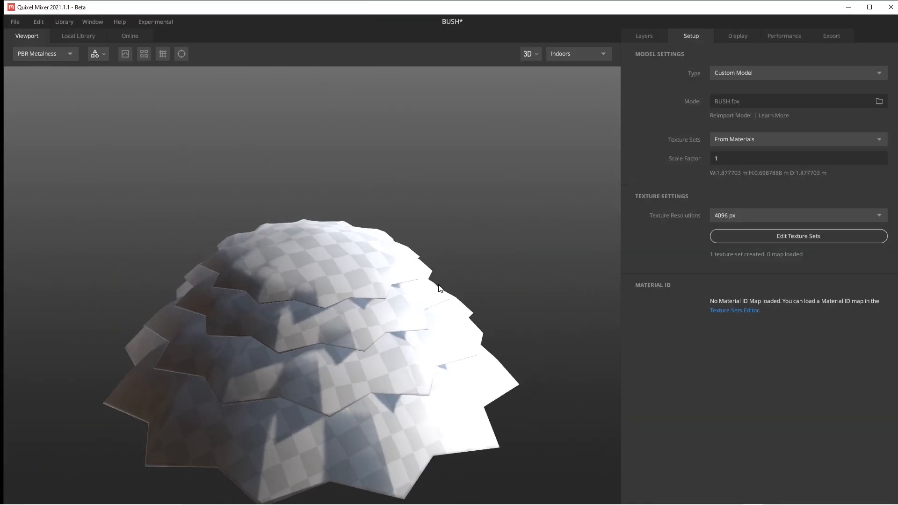
scroll(438, 285, "up", 1)
scroll(363, 271, "down", 1)
left_click_drag(456, 323, 260, 319, "alt")
scroll(274, 304, "up", 2)
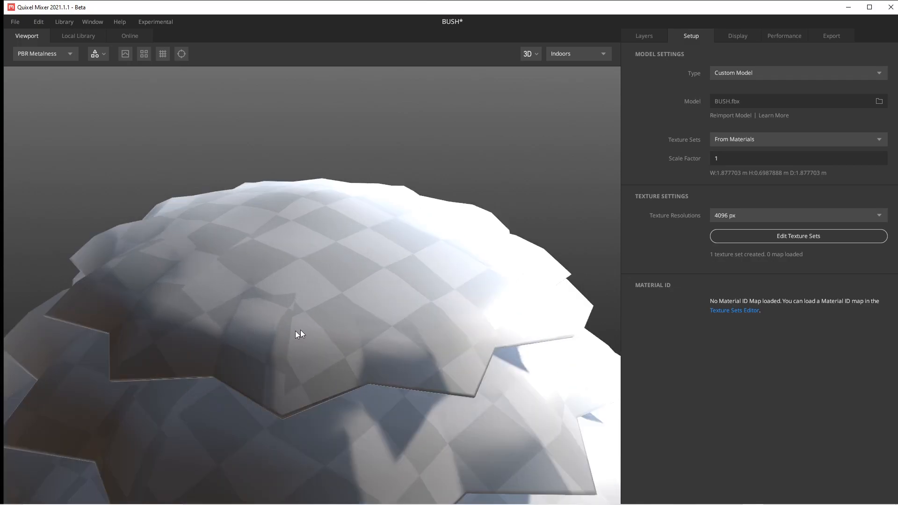
scroll(329, 347, "down", 1)
left_click_drag(433, 355, 227, 281, "alt")
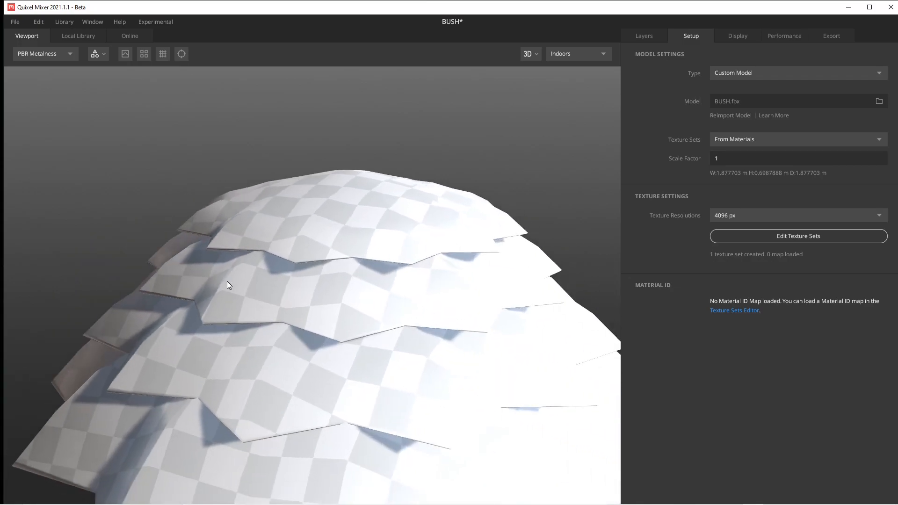
scroll(354, 325, "down", 1)
left_click_drag(379, 329, 400, 319, "alt")
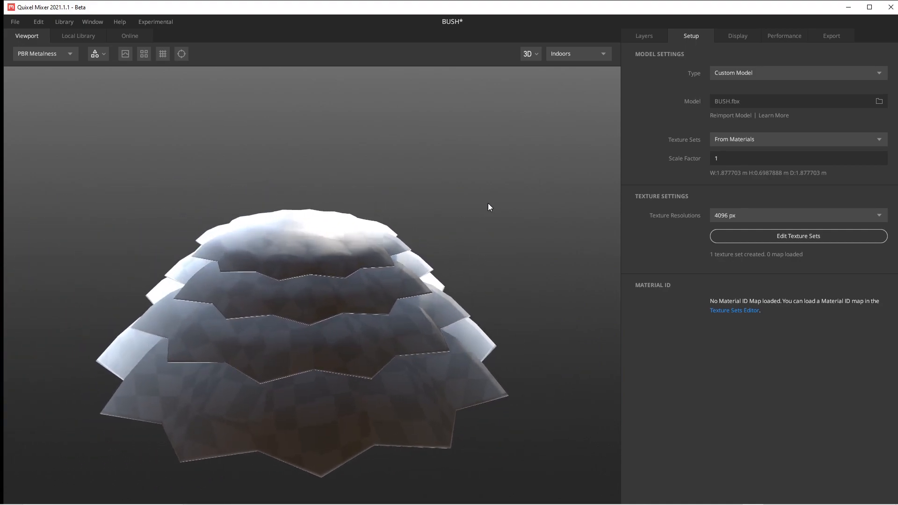
Add a solid layer and turn off its Metalness, Roughness, Displacement and Normals channels.
left_click(647, 35)
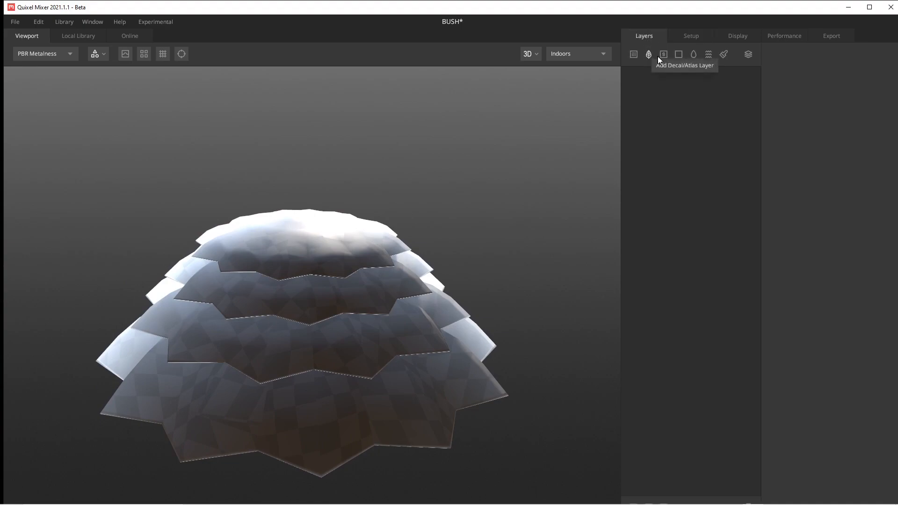
left_click(677, 54)
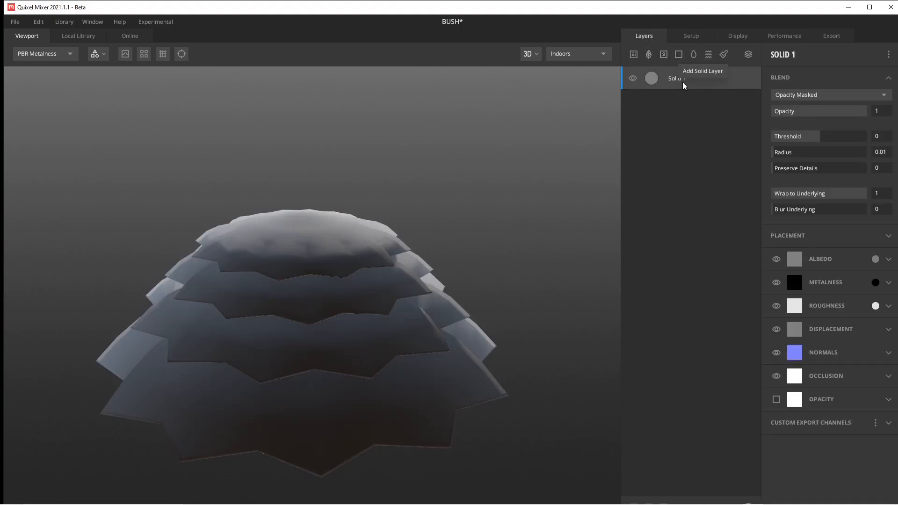
left_click(776, 282)
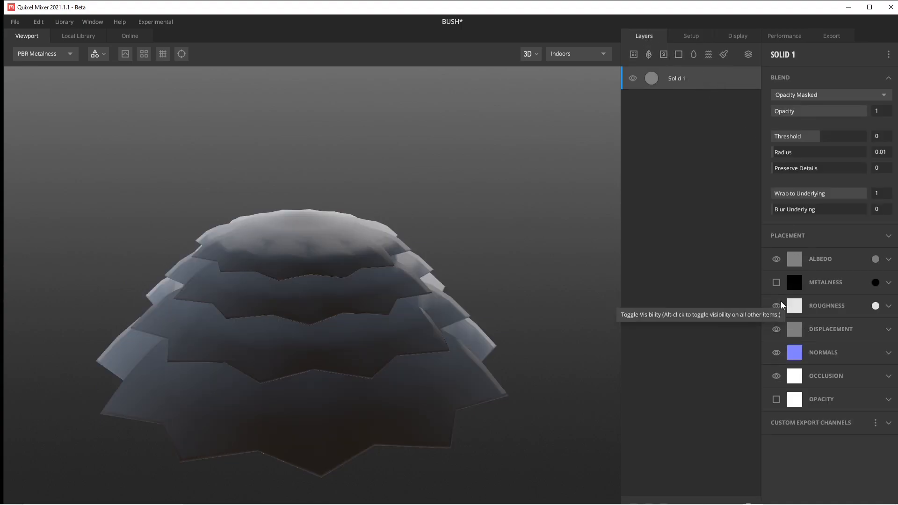
left_click(777, 305)
left_click(777, 329)
left_click(776, 352)
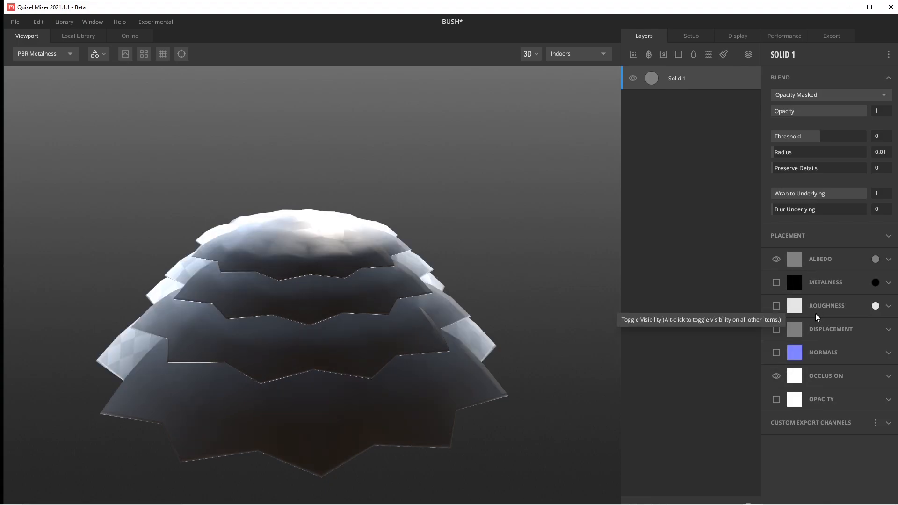
Turn the solid layer's Roughness channel back on, checking the bush's surface from several angles.
mouse_move(423, 351)
left_mouse_down("alt")
mouse_move(511, 344)
mouse_move(528, 308)
mouse_move(521, 298)
left_mouse_up("alt")
left_click_drag(249, 399, 456, 392, "alt")
left_click_drag(291, 396, 218, 392, "alt")
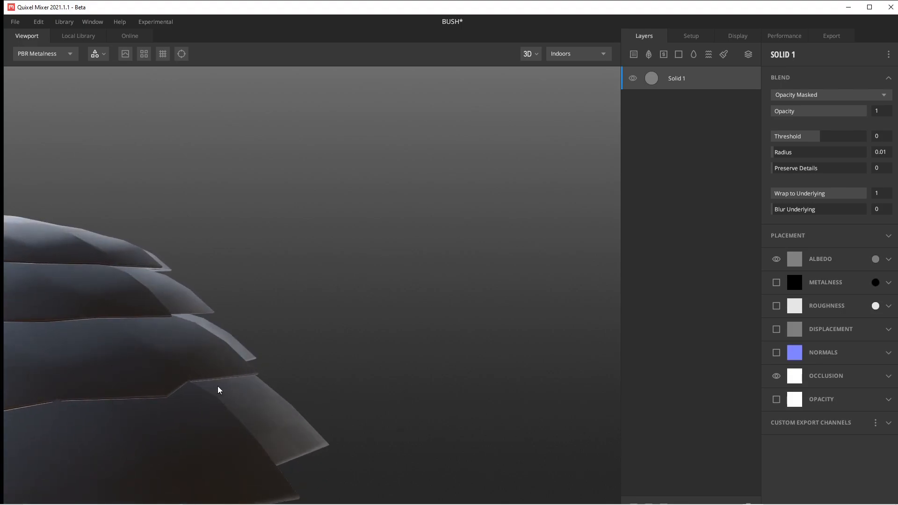
scroll(219, 391, "down", 5)
left_click_drag(306, 367, 487, 332, "alt")
left_click(776, 306)
left_click_drag(388, 347, 273, 347, "alt")
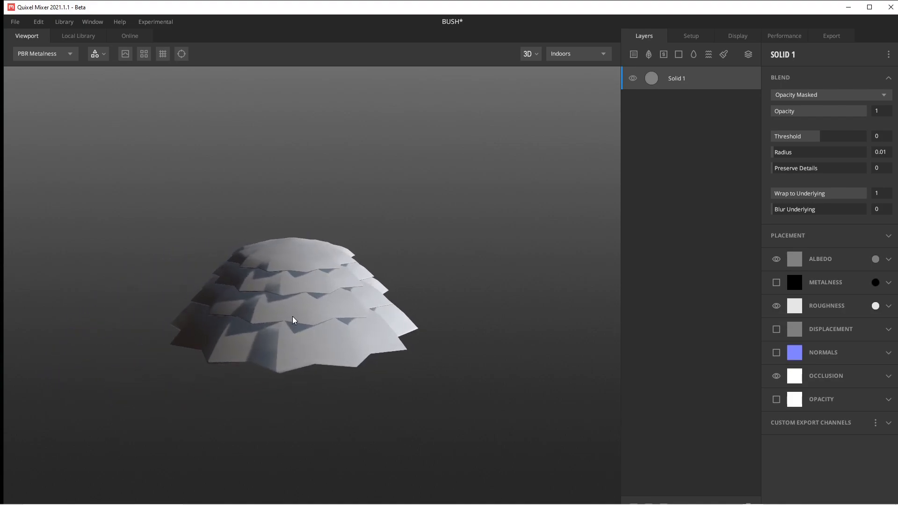
scroll(296, 325, "up", 4)
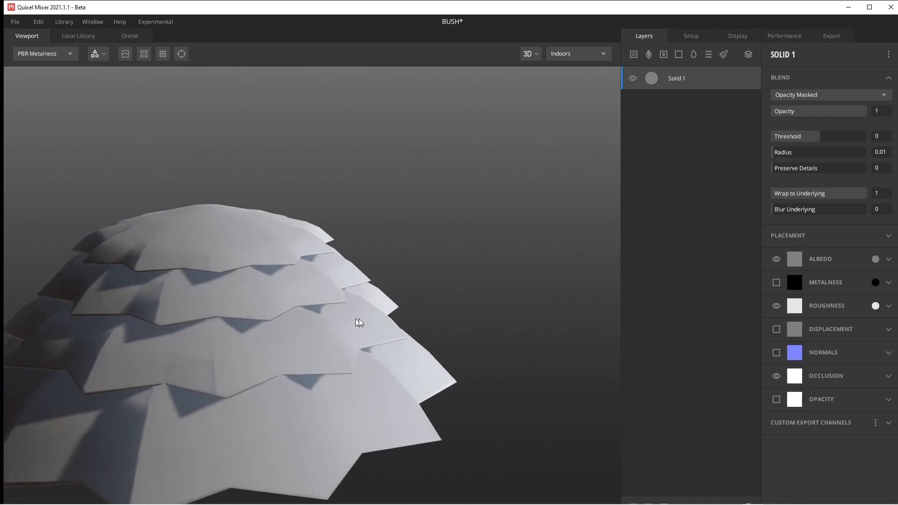
Set the solid layer's albedo colour to the muted dark green 375E3C.
left_click(872, 257)
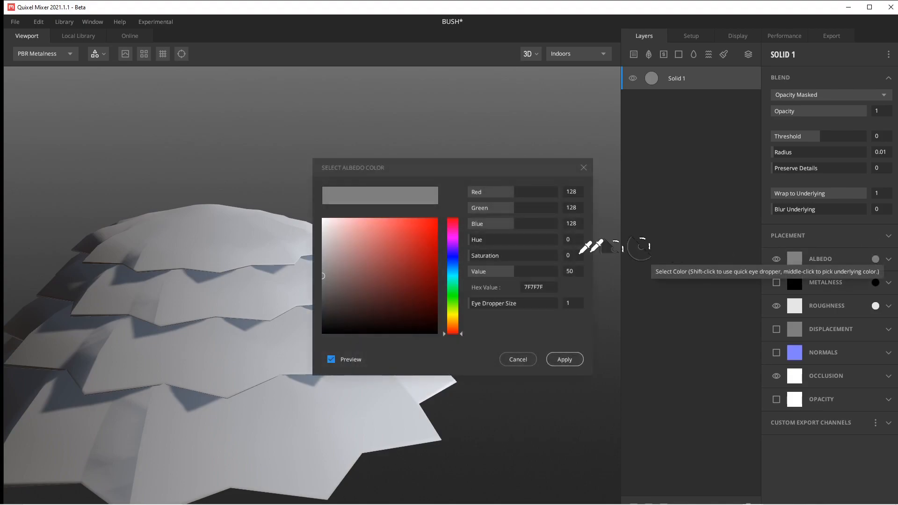
left_click(456, 294)
mouse_move(398, 290)
left_mouse_down()
mouse_move(381, 279)
mouse_move(378, 291)
mouse_move(366, 276)
mouse_move(371, 292)
left_mouse_up()
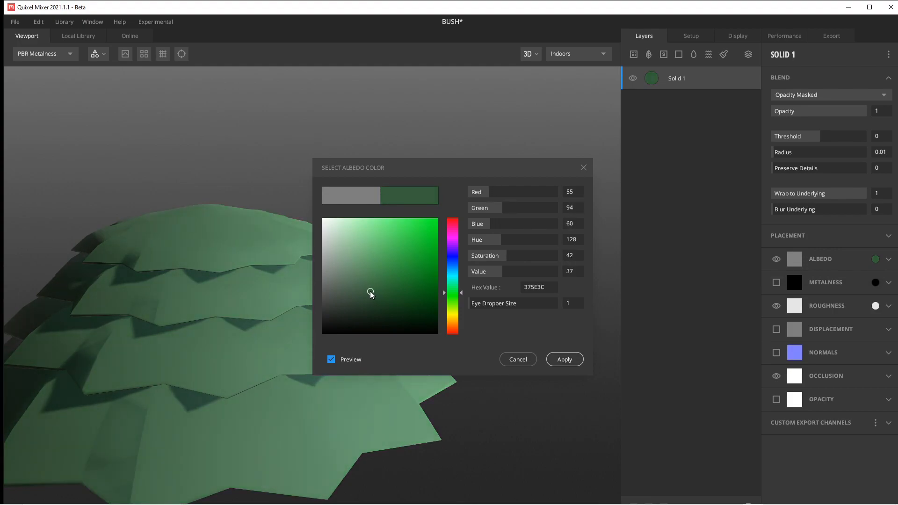
left_click(569, 366)
Inspect the green bush from different angles and compare it with the solid layer's Roughness channel off and on.
scroll(362, 370, "down", 3)
left_click_drag(363, 369, 234, 365)
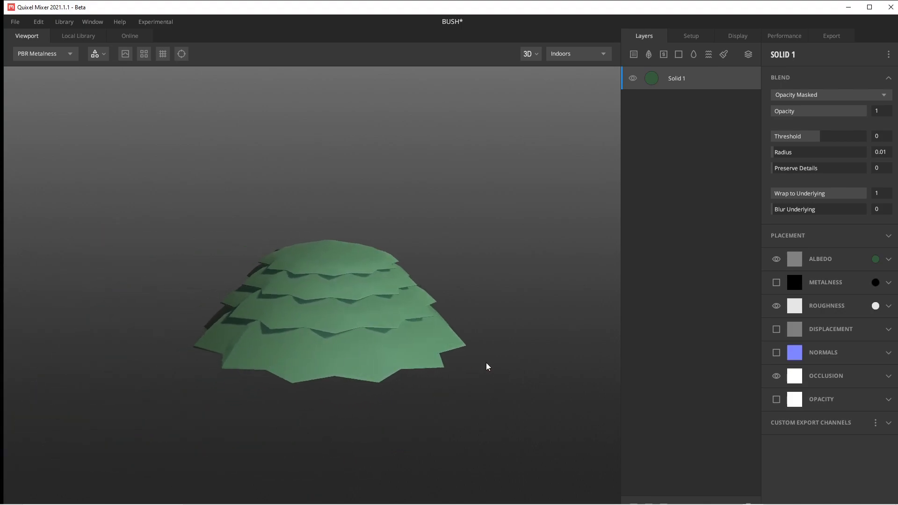
scroll(471, 367, "up", 5)
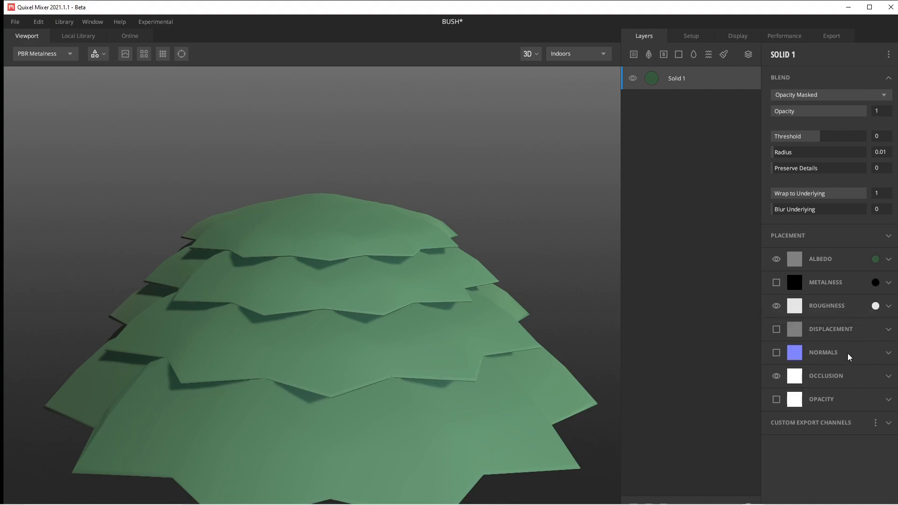
left_click(777, 305)
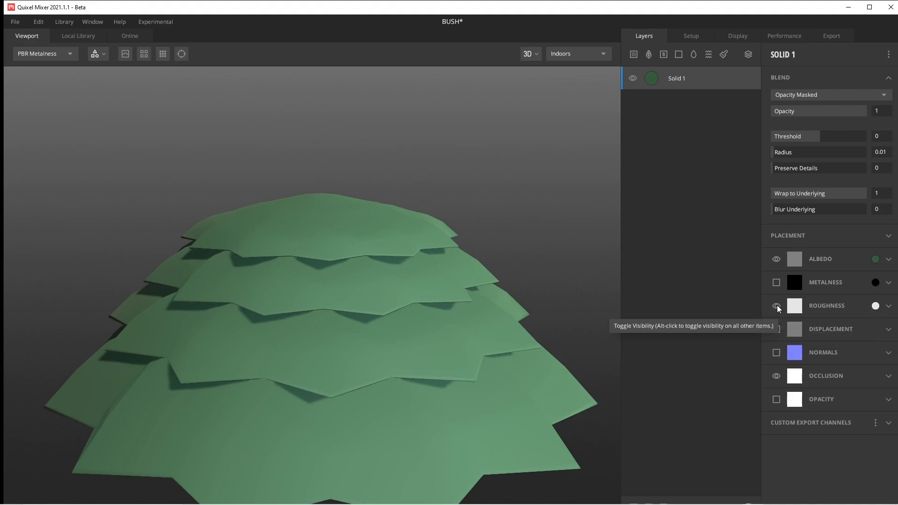
left_click(776, 306)
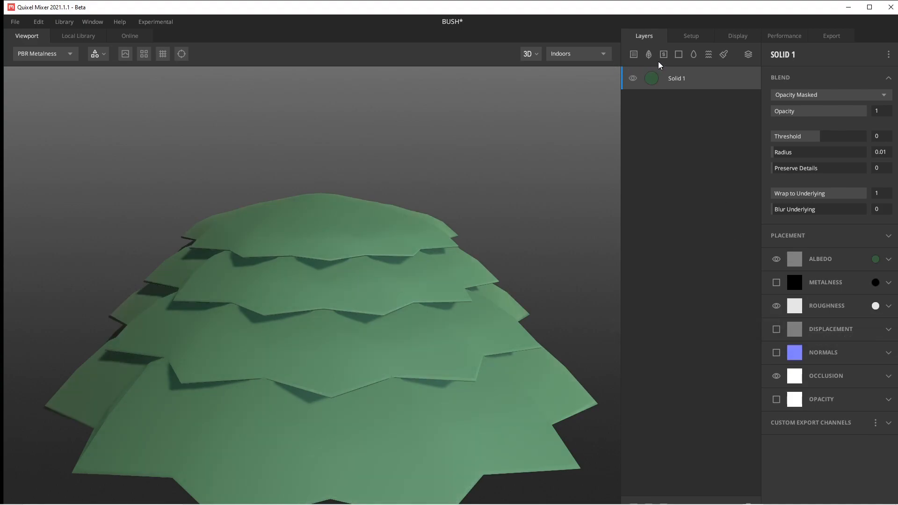
Add the Frost imperfection from the local library as a new layer above the green solid layer.
left_click(633, 57)
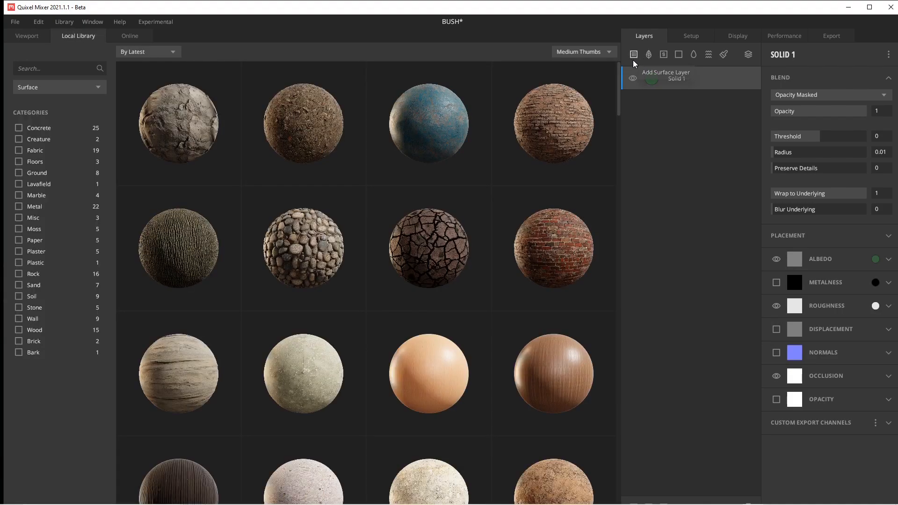
left_click(91, 89)
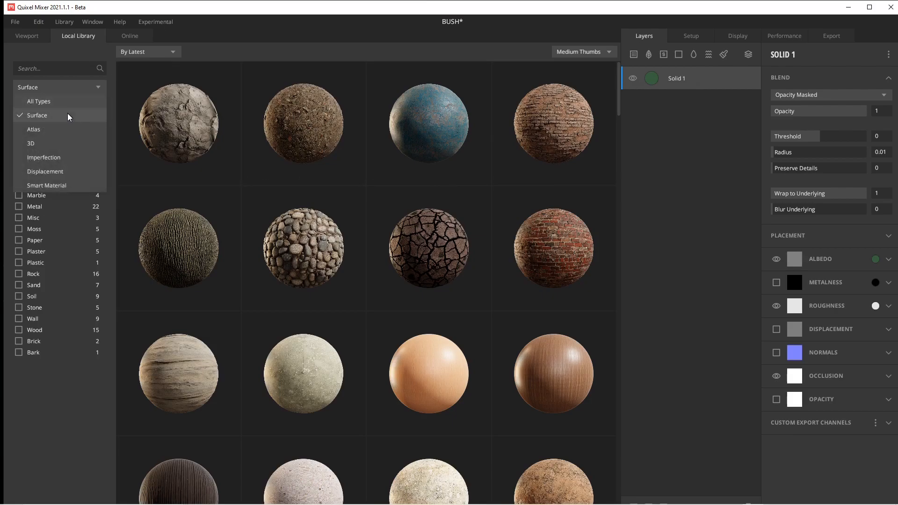
left_click(72, 159)
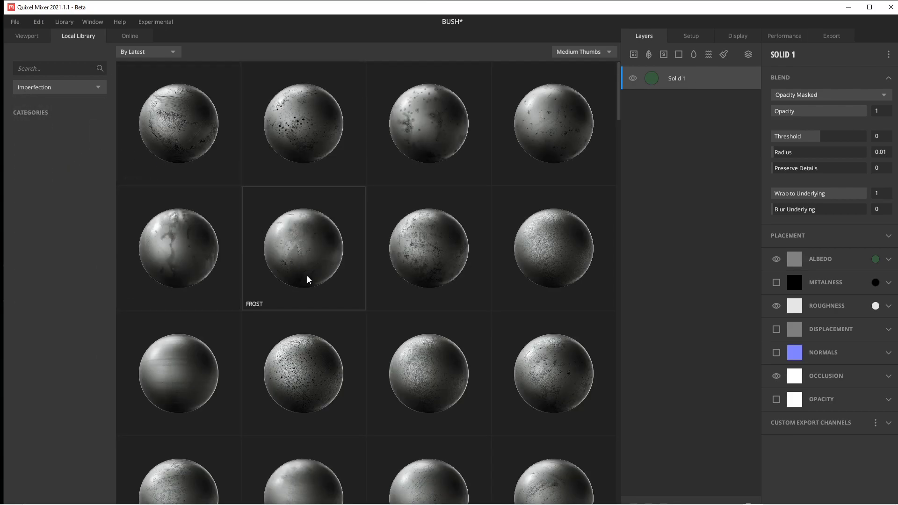
left_click(305, 281)
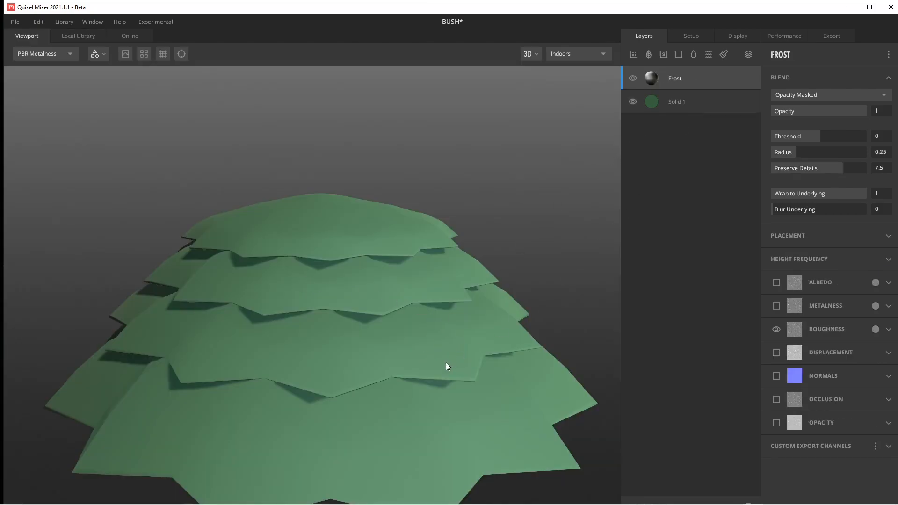
left_click_drag(316, 370, 377, 359)
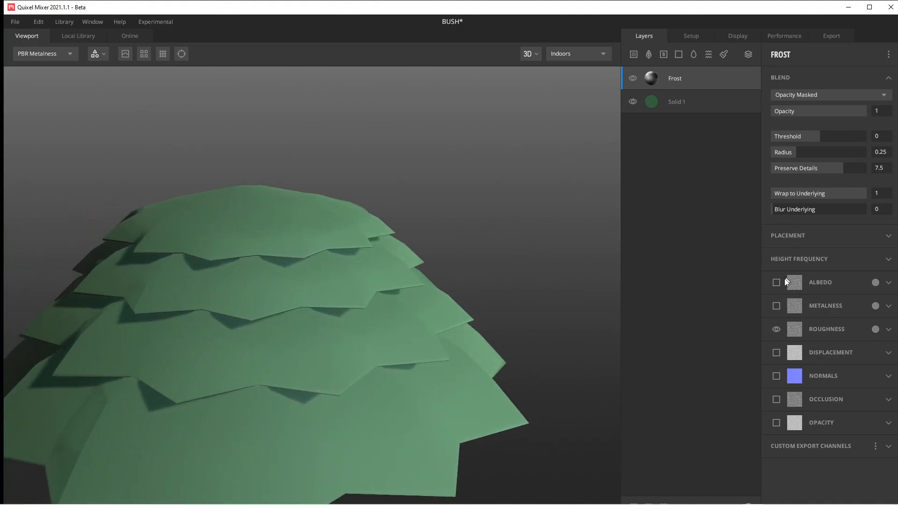
Enable the Frost layer's Albedo channel and lower the layer's opacity to 0.09.
left_click(686, 108)
left_click(722, 83)
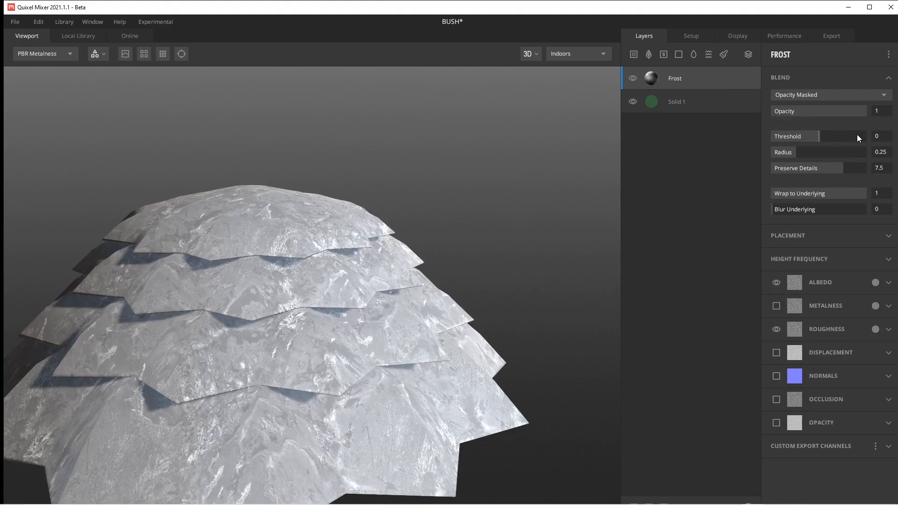
left_click_drag(855, 111, 791, 113)
left_click_drag(772, 114, 780, 114)
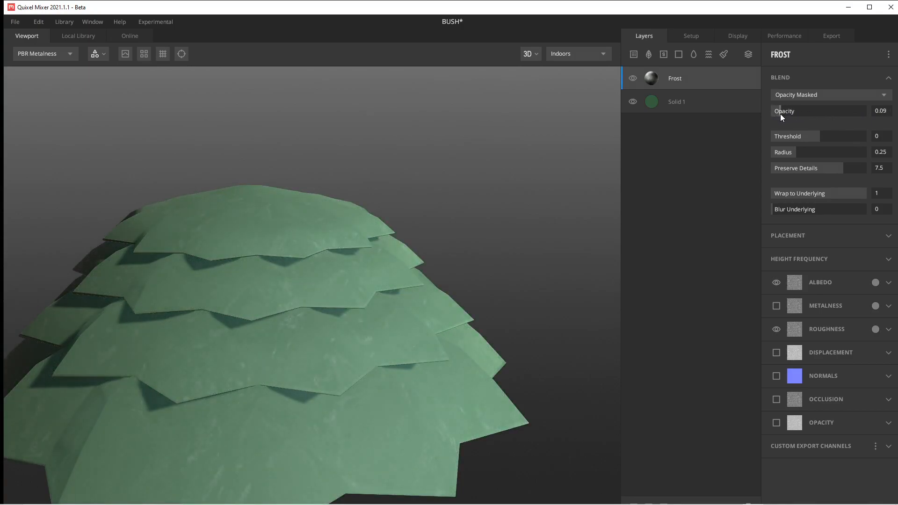
left_click_drag(489, 320, 426, 322)
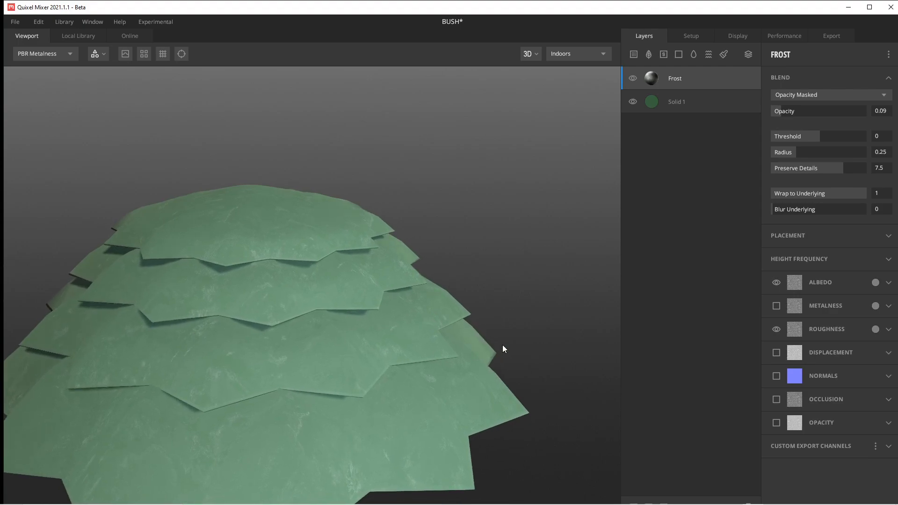
Set the Frost layer's albedo colour to the green 389545 and inspect the bush from several distances.
left_click(875, 283)
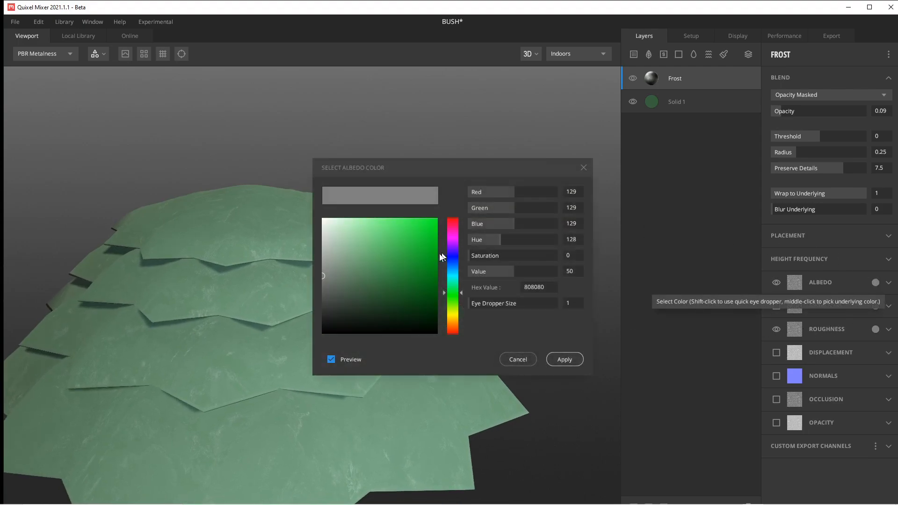
left_click(387, 266)
mouse_move(387, 266)
left_mouse_down()
mouse_move(403, 255)
mouse_move(394, 265)
left_mouse_up()
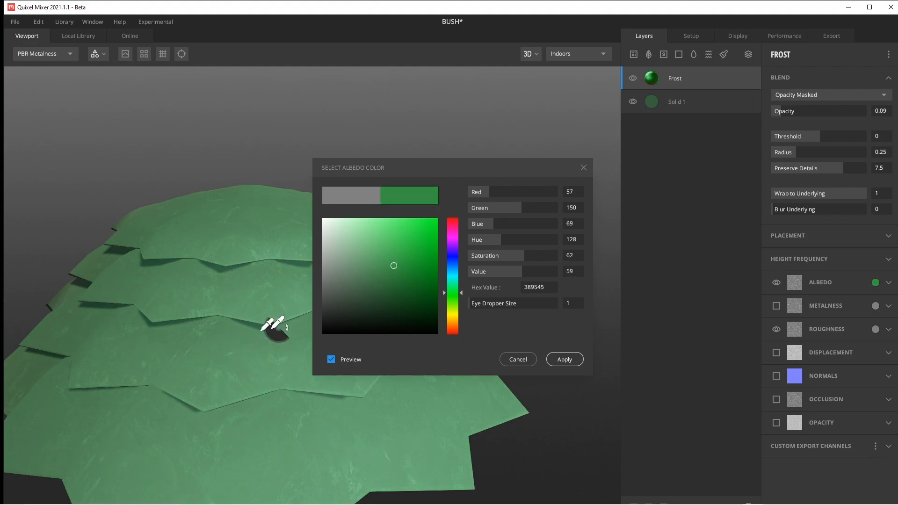
left_click(568, 364)
left_click_drag(365, 351, 175, 405)
scroll(306, 372, "up", 4)
scroll(306, 372, "down", 4)
scroll(240, 369, "down", 4)
scroll(276, 358, "up", 5)
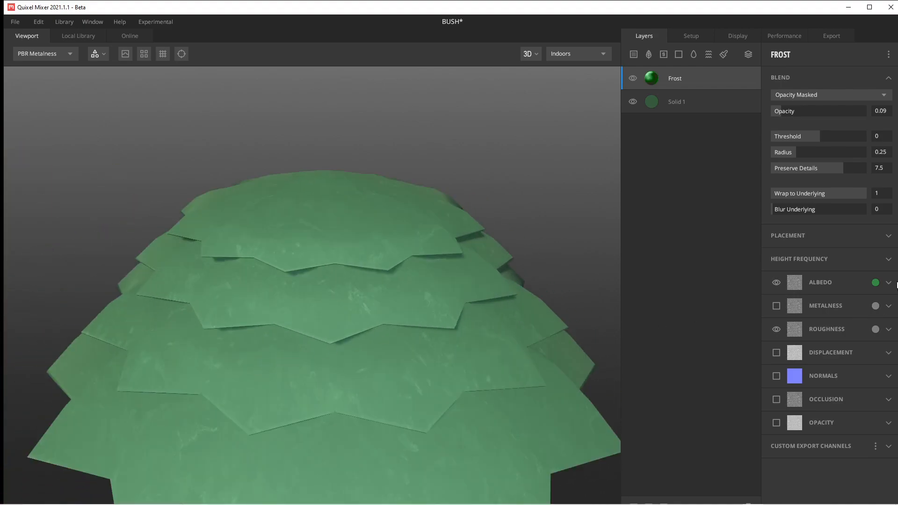
Set the Frost layer's box projection scale to 2 after trying larger scales, and check the frost marks on the leaves.
left_click(869, 236)
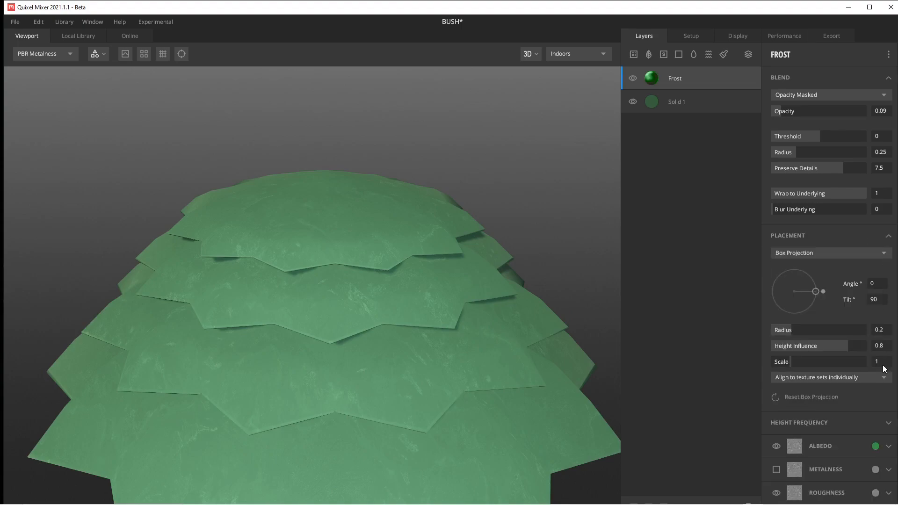
type("5")
key("Return")
type("21")
key("Return")
type("2")
left_click_drag(375, 294, 439, 315)
scroll(425, 313, "up", 5)
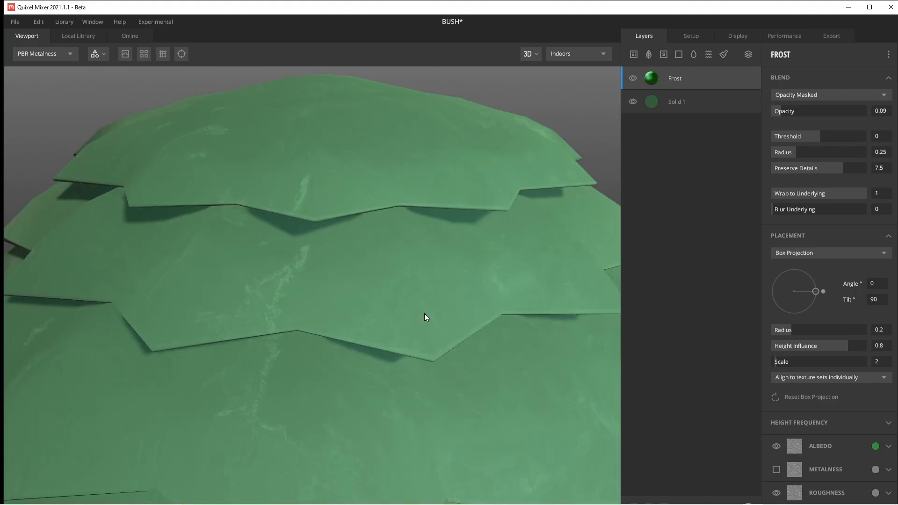
scroll(425, 314, "down", 5)
Save the mix as BUSH in the STYLIZED_WORLD project.
left_click(15, 21)
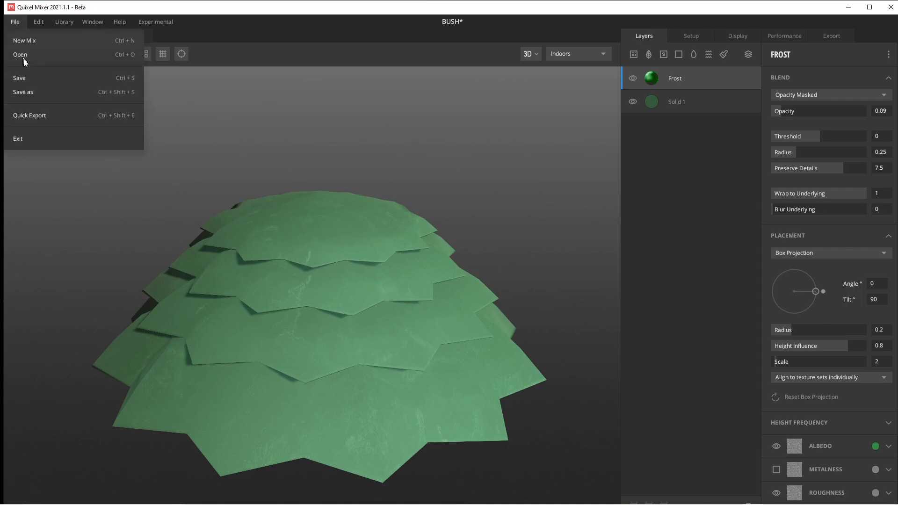
left_click(46, 82)
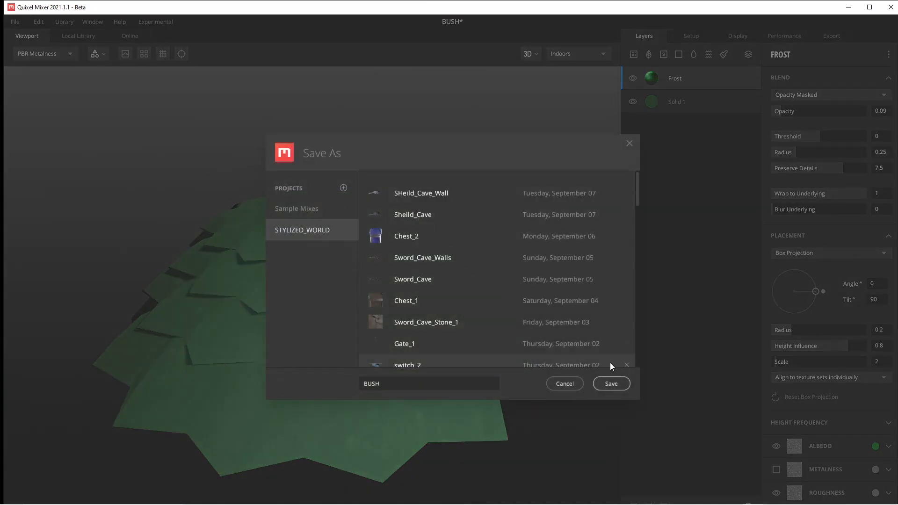
left_click(613, 385)
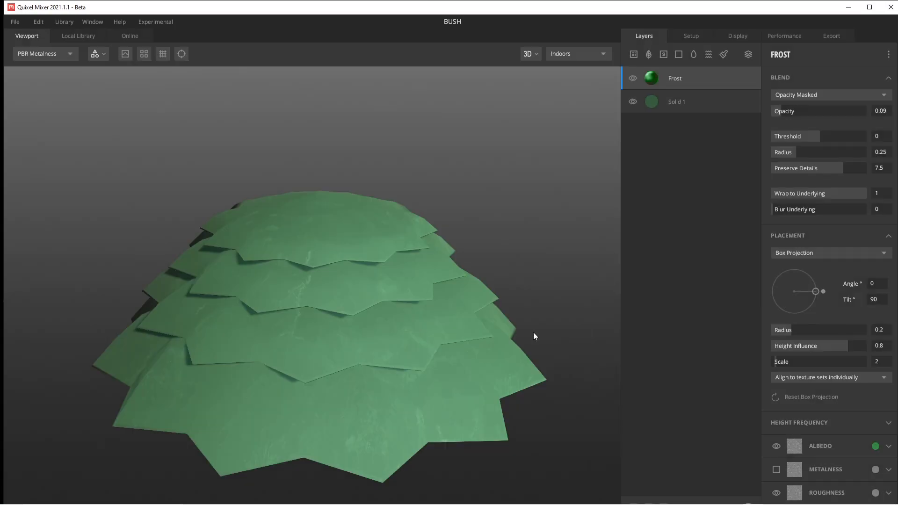
scroll(479, 354, "up", 2)
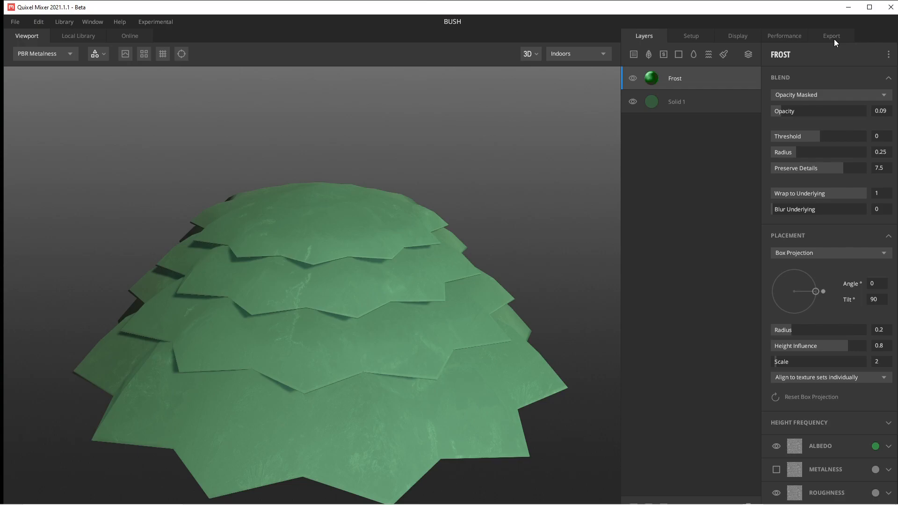
Set the texture export location to the DP folder on the Desktop, without creating a subfolder.
left_click(833, 38)
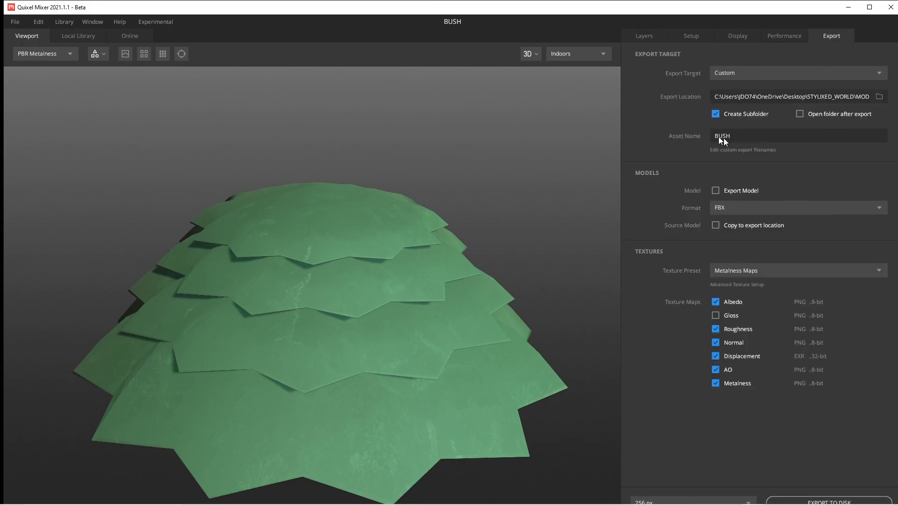
left_click(880, 98)
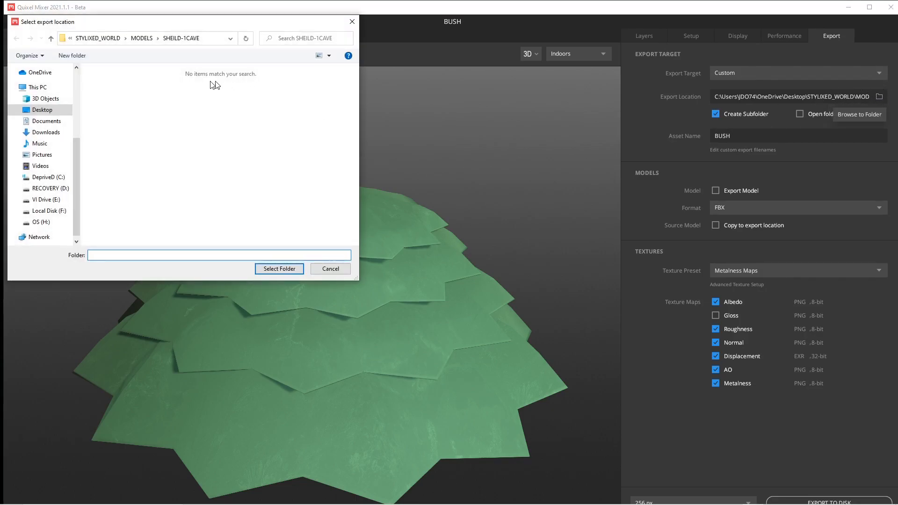
left_click(117, 39)
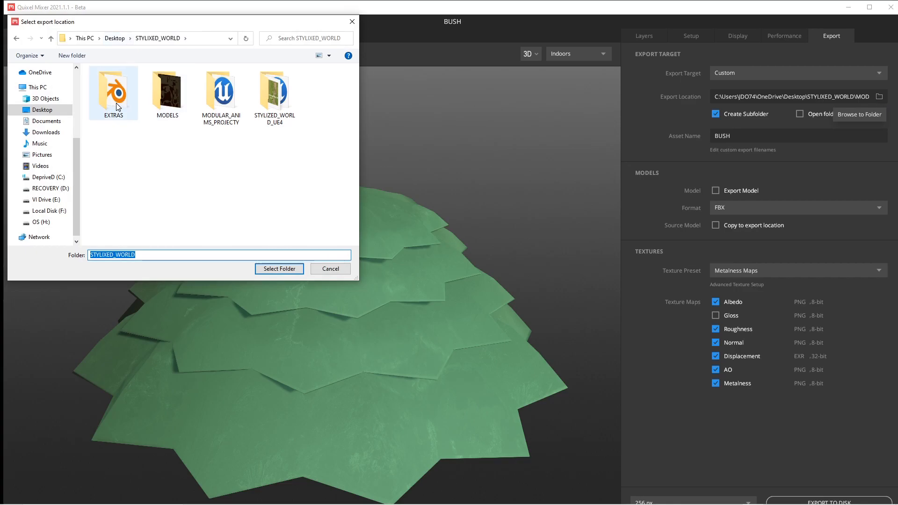
left_click(42, 109)
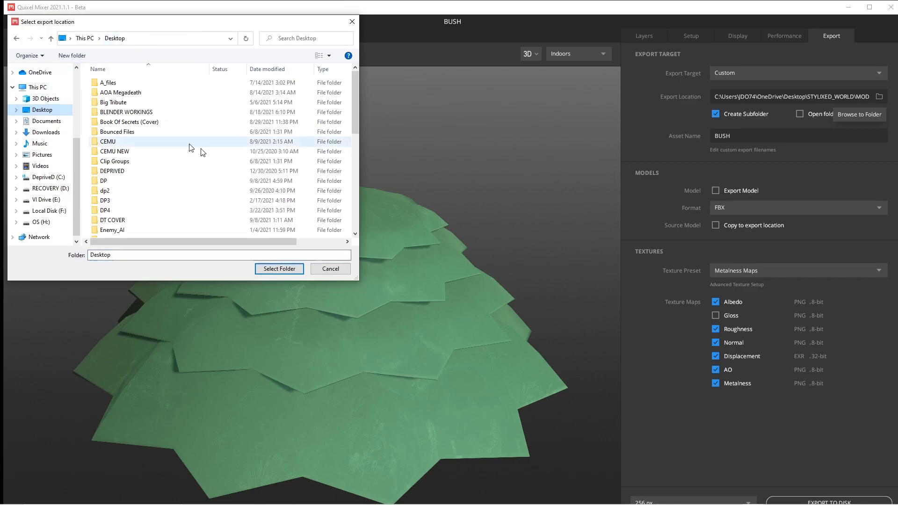
double_click(137, 185)
left_click(279, 268)
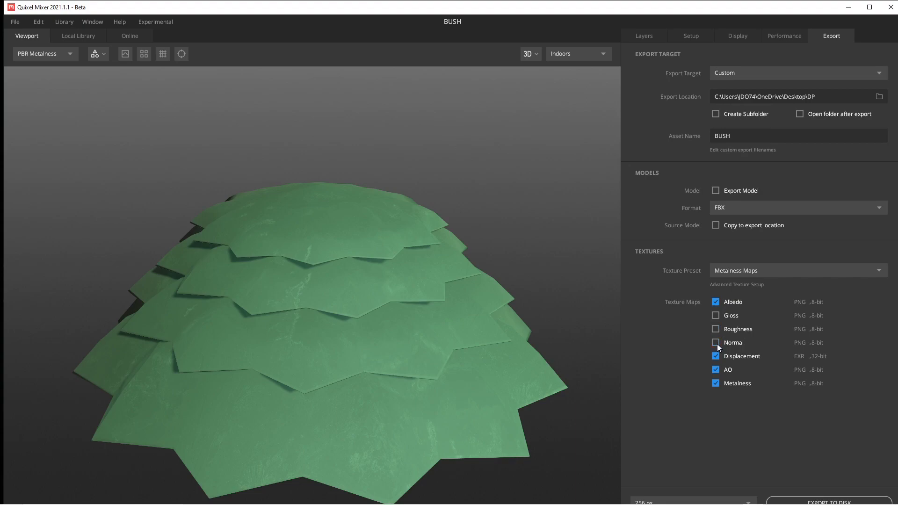
Export only the Albedo texture map to disk, with all other texture maps disabled.
left_click(715, 383)
left_click(807, 501)
scroll(374, 374, "down", 3)
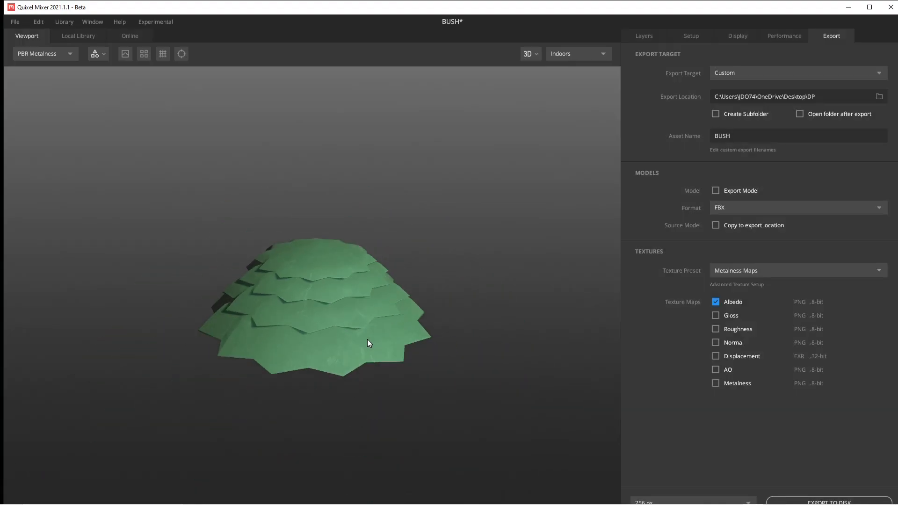
left_click_drag(321, 318, 275, 344)
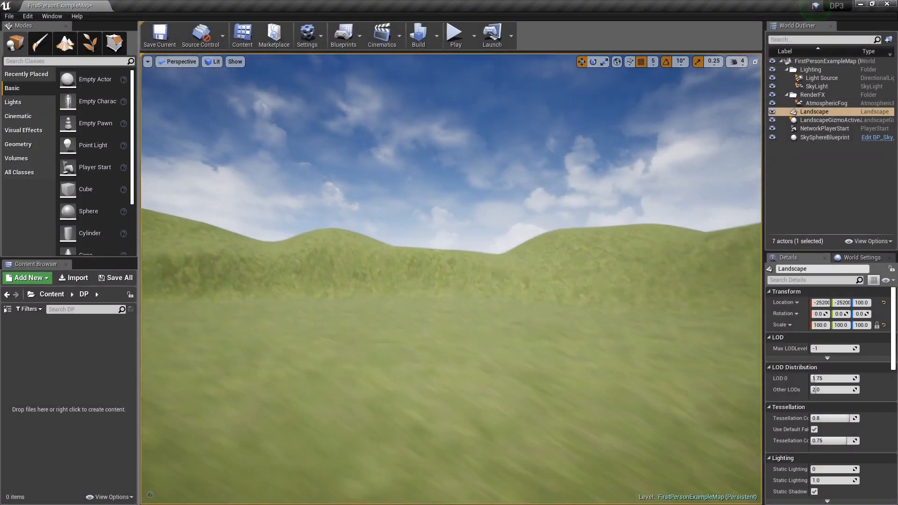
In Unreal Engine, import BUSH and BUSH_Albedo from the Desktop's DP folder into Content/DP with default FBX options, and close the message log.
right_click_drag(452, 280, 531, 297)
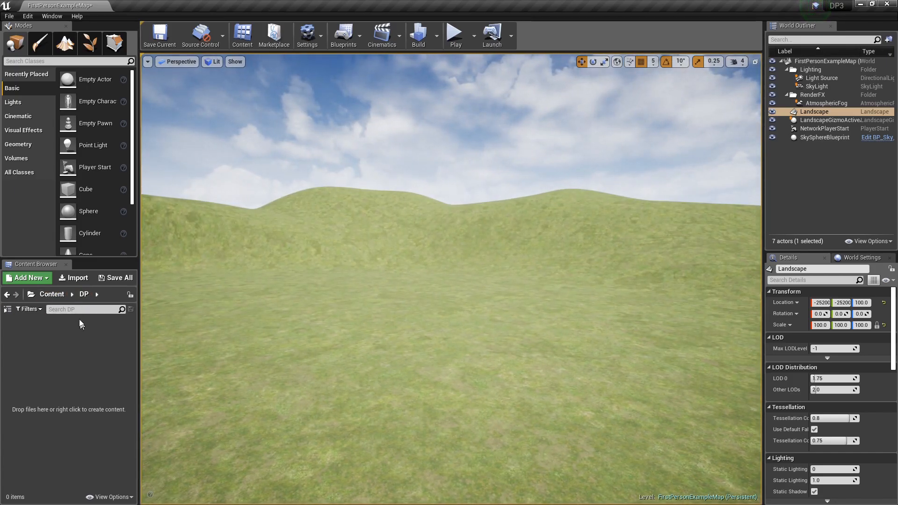
left_click(85, 284)
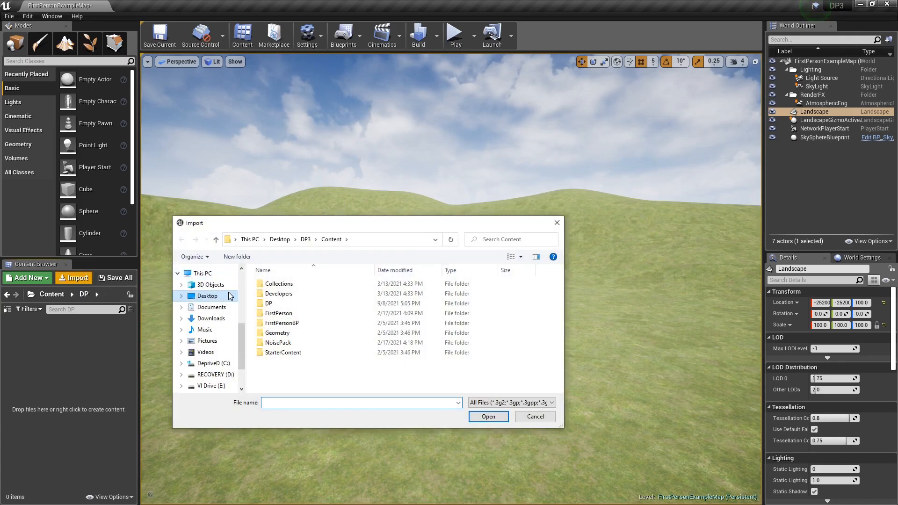
left_click(206, 295)
scroll(316, 312, "down", 1)
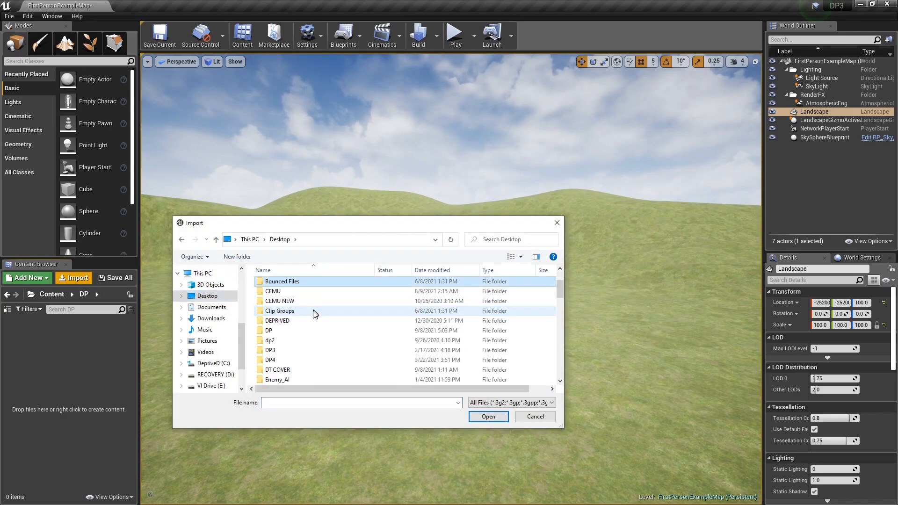
double_click(295, 332)
left_click(277, 307)
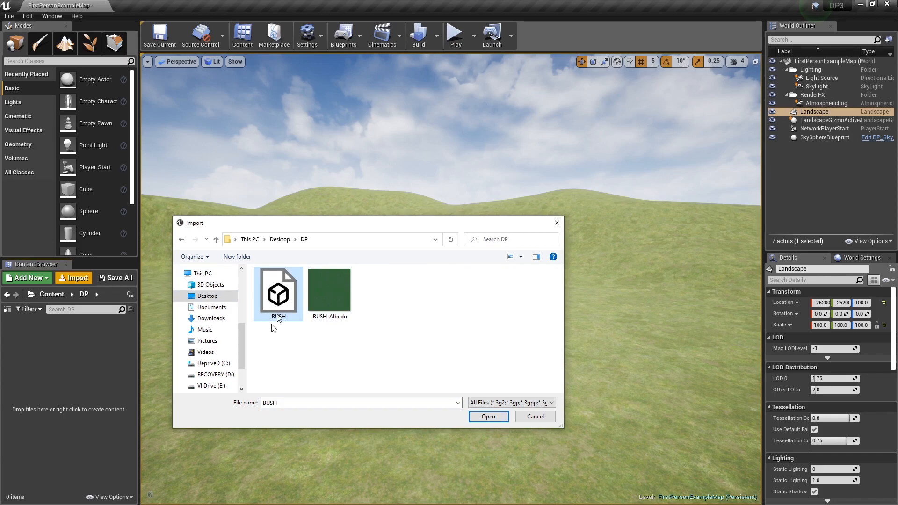
left_click(338, 308, "ctrl")
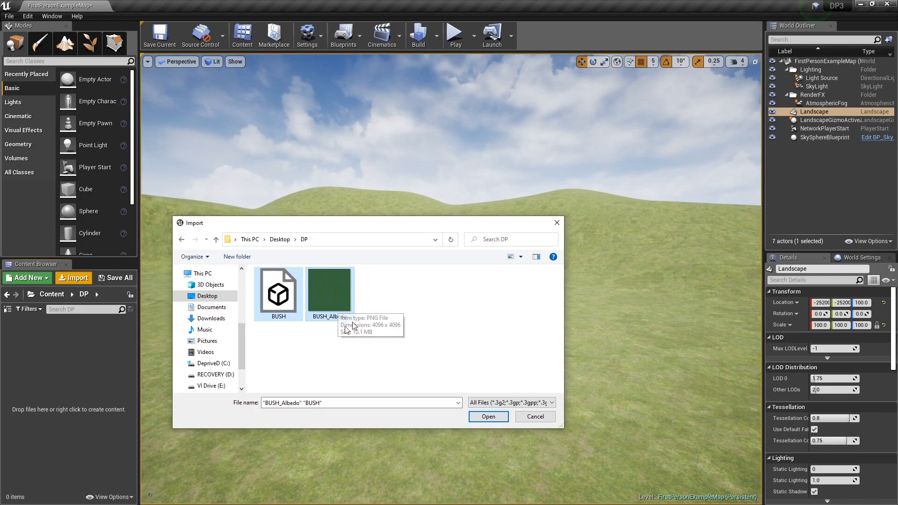
left_click(486, 417)
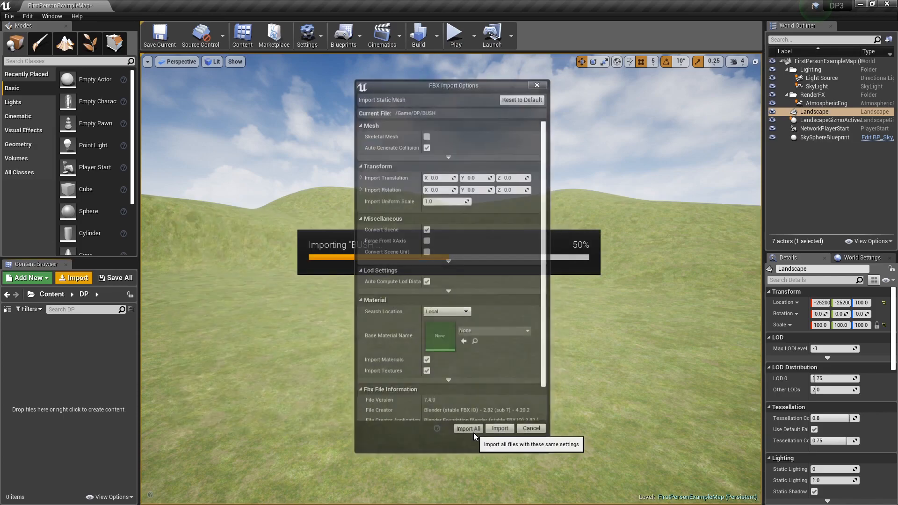
left_click(473, 433)
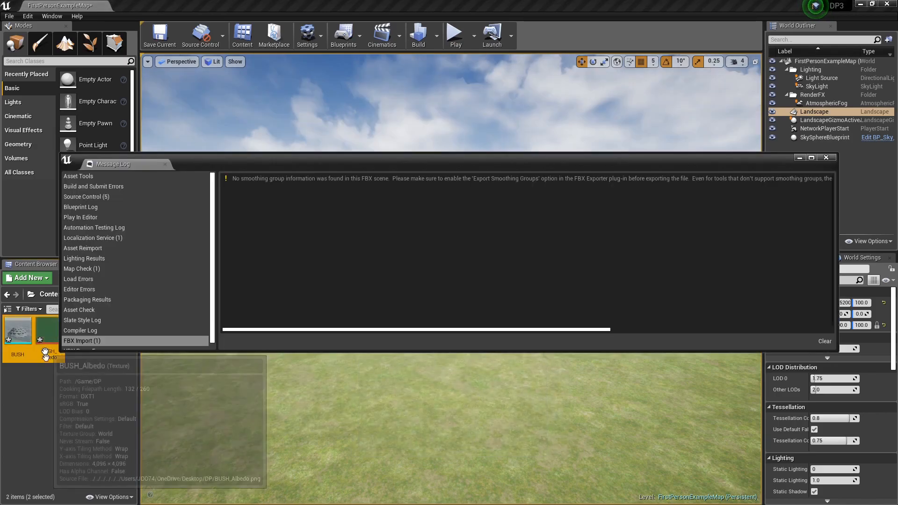
left_click(82, 397)
left_click(826, 157)
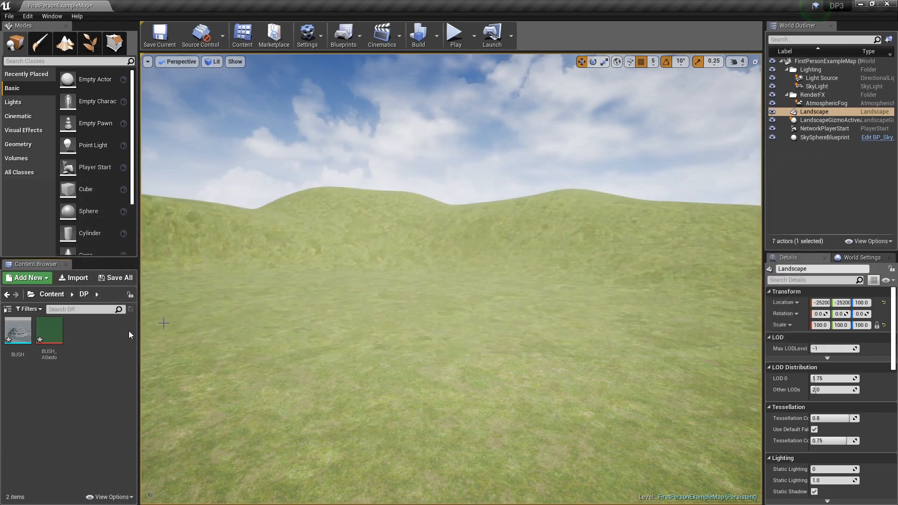
Create a new material named BUSH+M in the DP content folder.
right_click(104, 337)
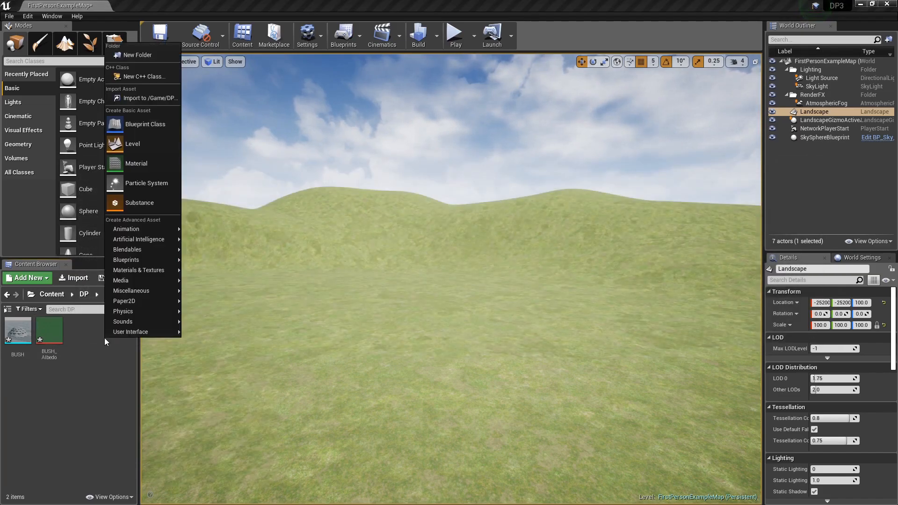
left_click(73, 357)
right_click(77, 337)
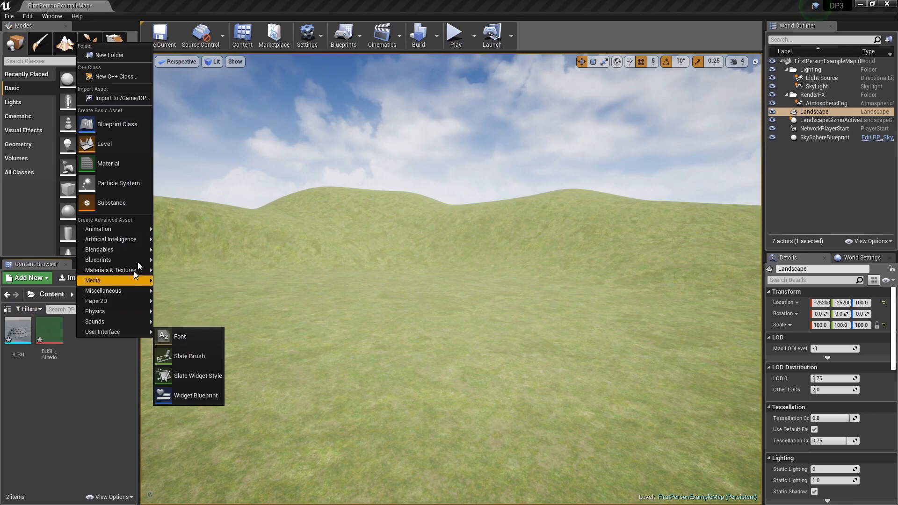
left_click(139, 166)
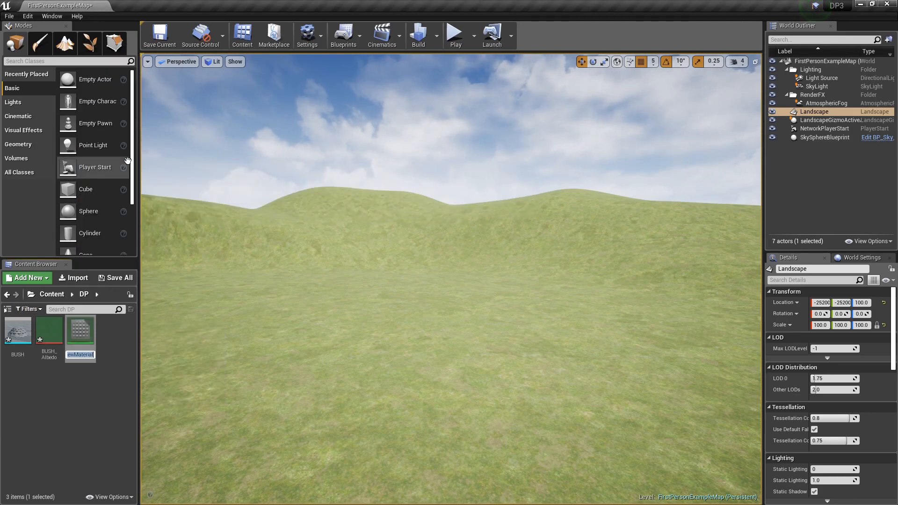
type("BUSH+M")
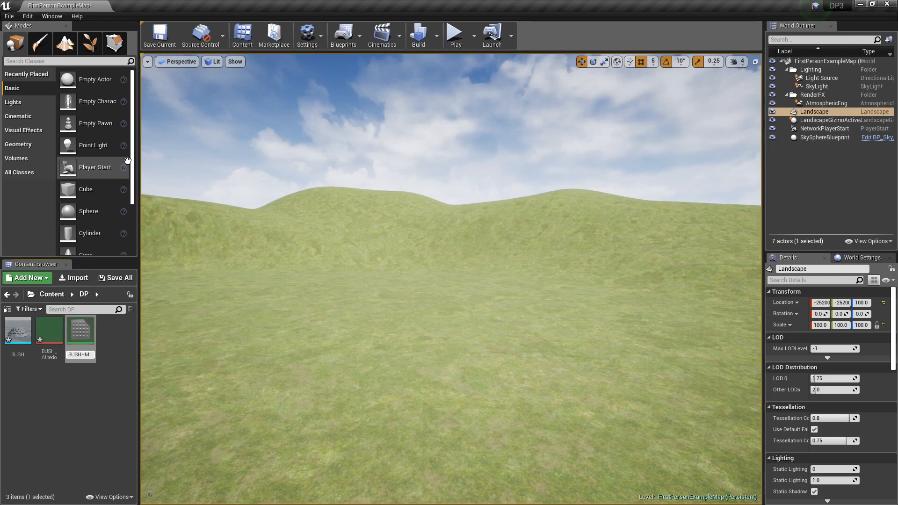
key("Return")
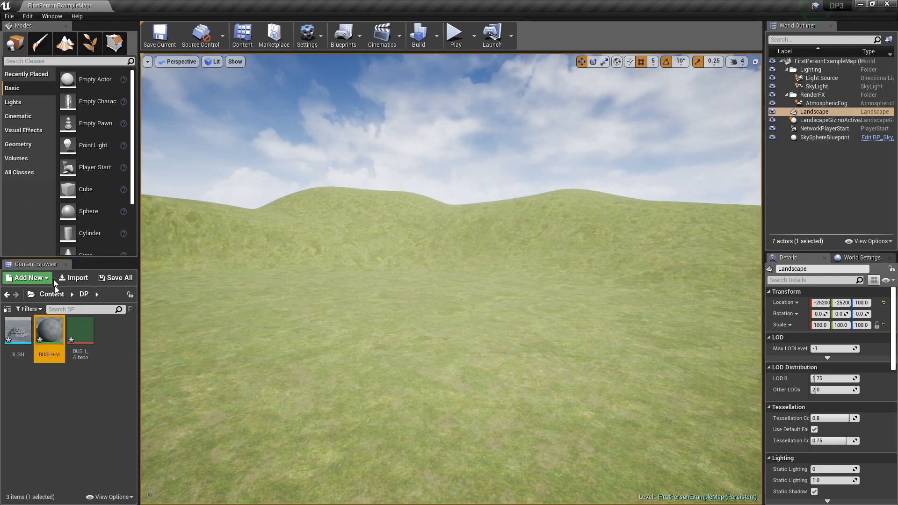
Assign the BUSH+M material to the BUSH static mesh's material slot, save the mesh and close its editor.
double_click(18, 331)
left_click_drag(56, 7, 164, 7)
left_click(67, 4)
left_click_drag(46, 329, 574, 120)
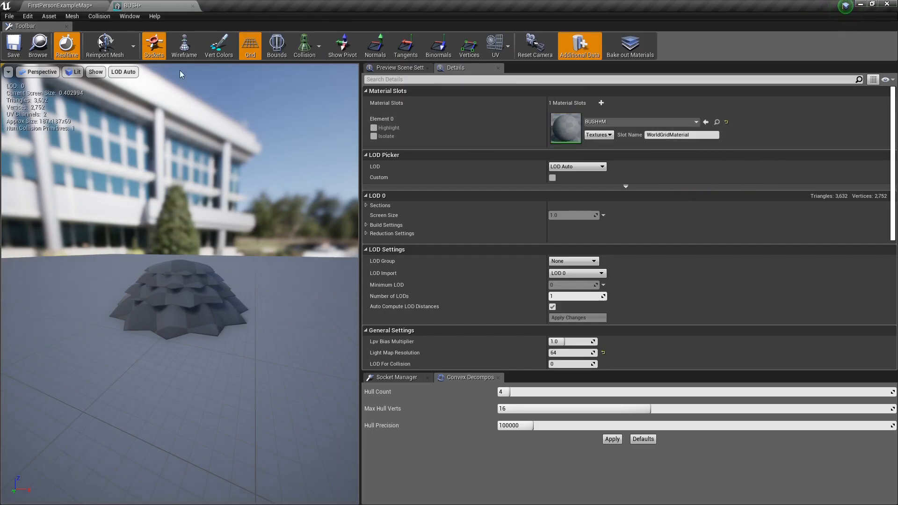
left_click(192, 6)
Open the BUSH+M material and add the BUSH_Albedo texture to its graph as a Texture Sample node.
double_click(41, 341)
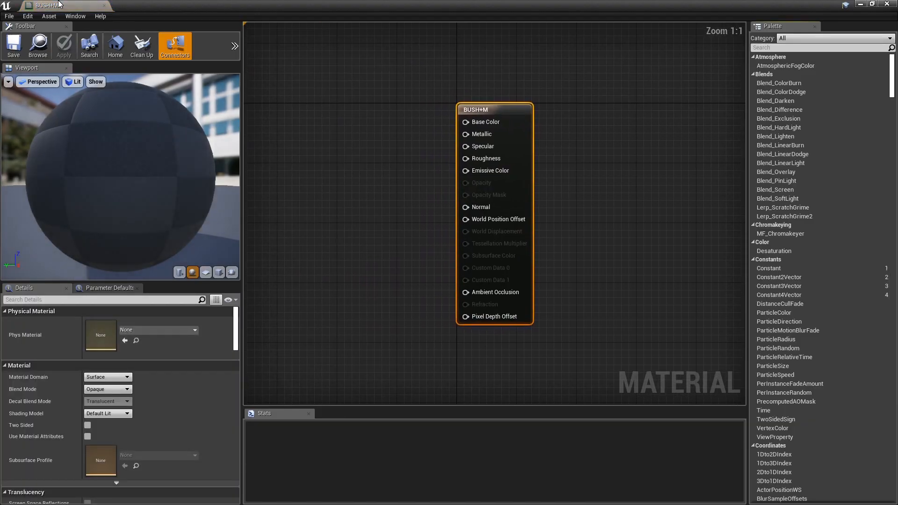
left_click_drag(60, 5, 170, 5)
left_click(71, 5)
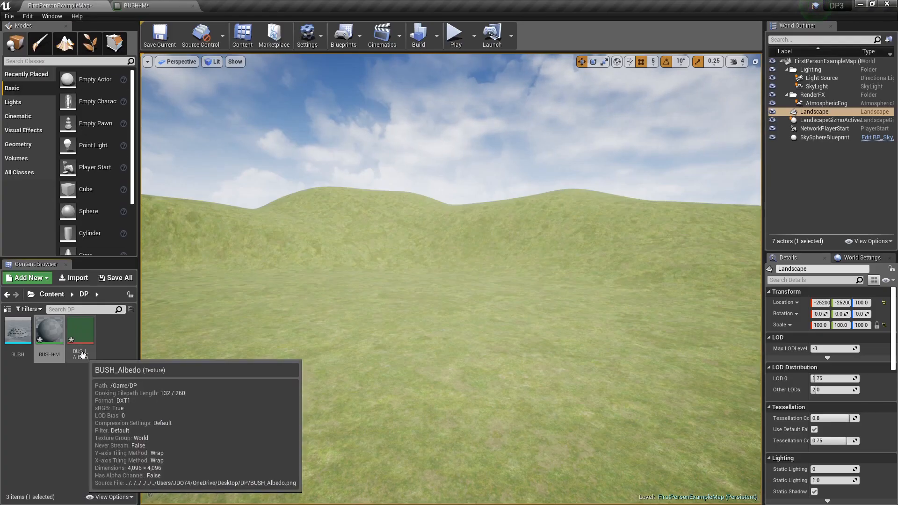
left_click_drag(80, 349, 330, 213)
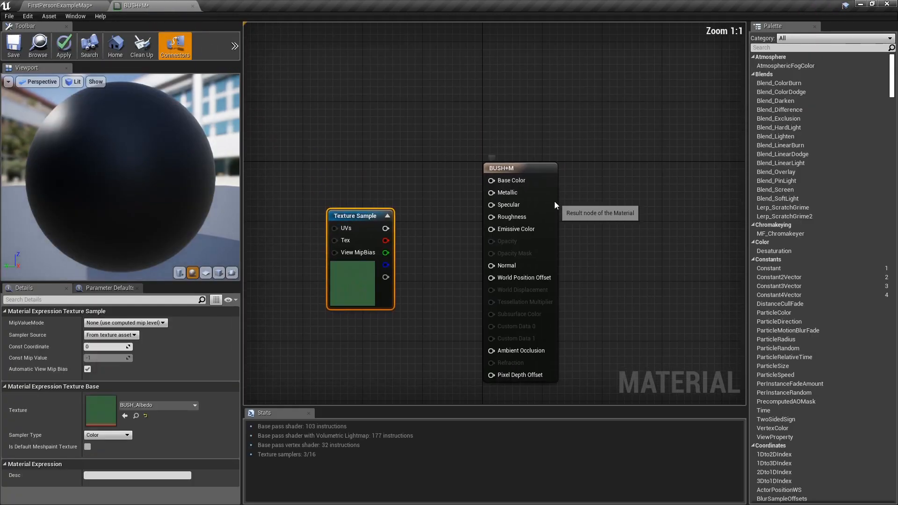
scroll(344, 245, "up", 2)
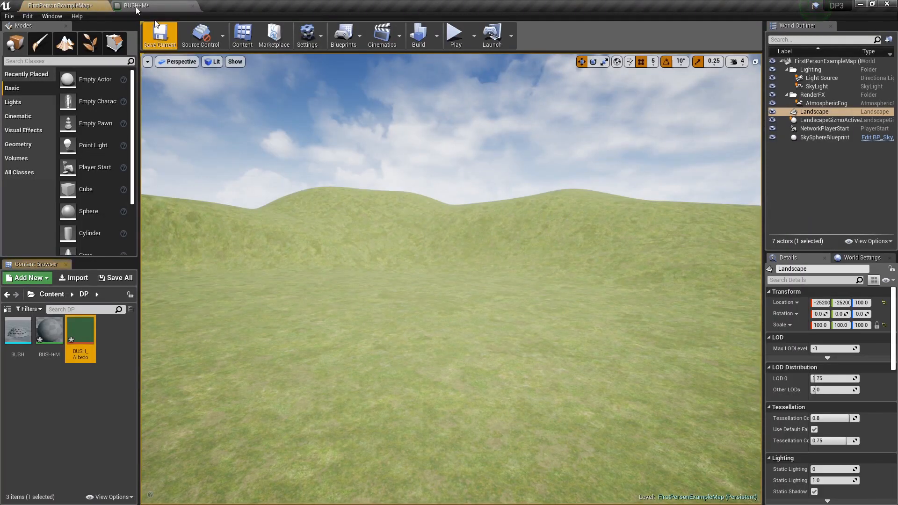
Connect the Texture Sample's colour output to the Base Color input of the BUSH+M material.
left_click(159, 7)
right_click_drag(454, 250, 382, 261)
left_click_drag(354, 230, 628, 159)
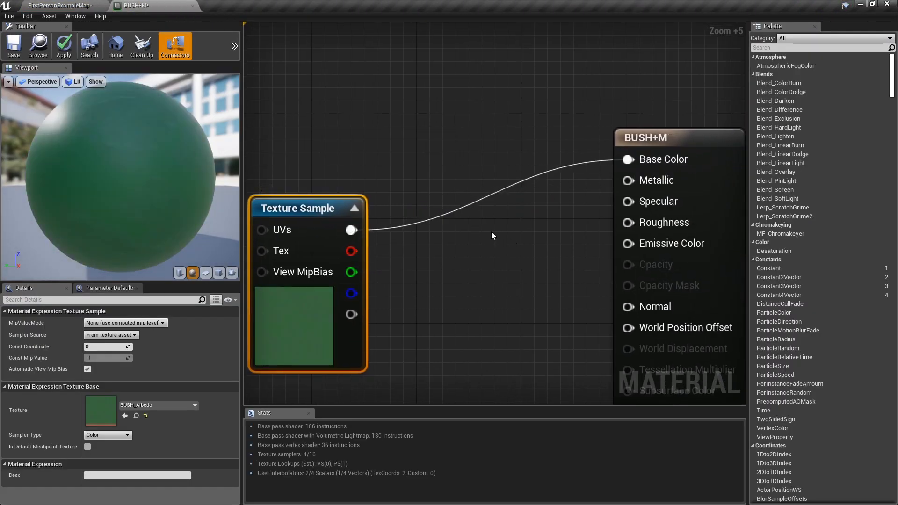
Add two Constant nodes to the BUSH+M graph, feeding 0 into Metallic and 1 into Roughness.
left_click(491, 232)
left_click_drag(536, 251, 511, 266)
left_click(487, 308)
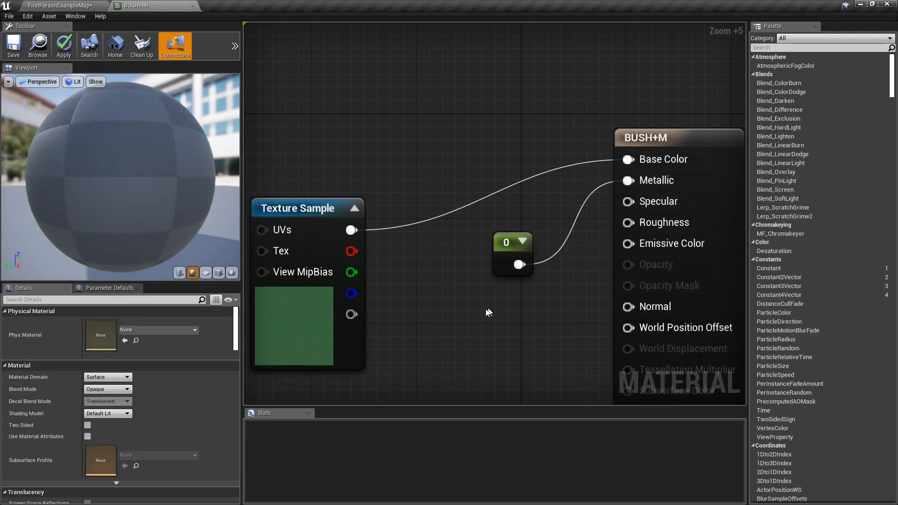
left_click(483, 304)
left_click_drag(510, 337, 642, 223)
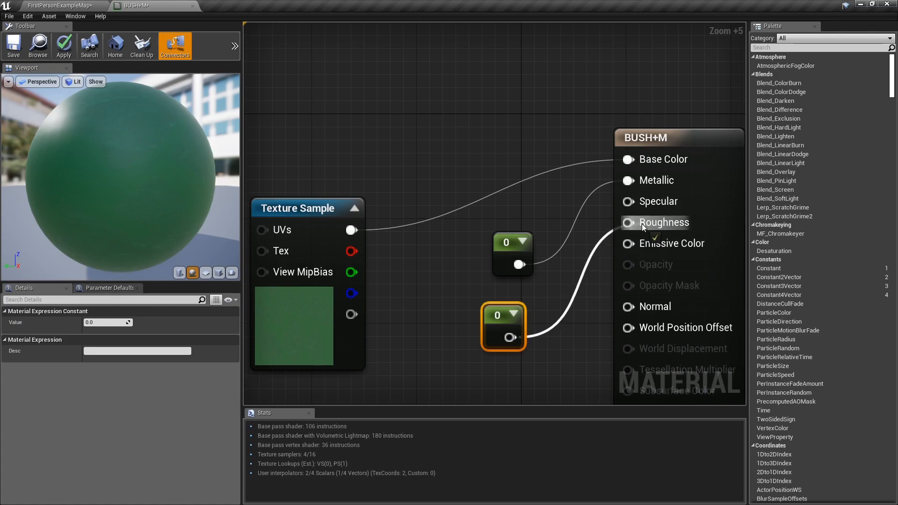
left_click(107, 323)
type("1")
key("Return")
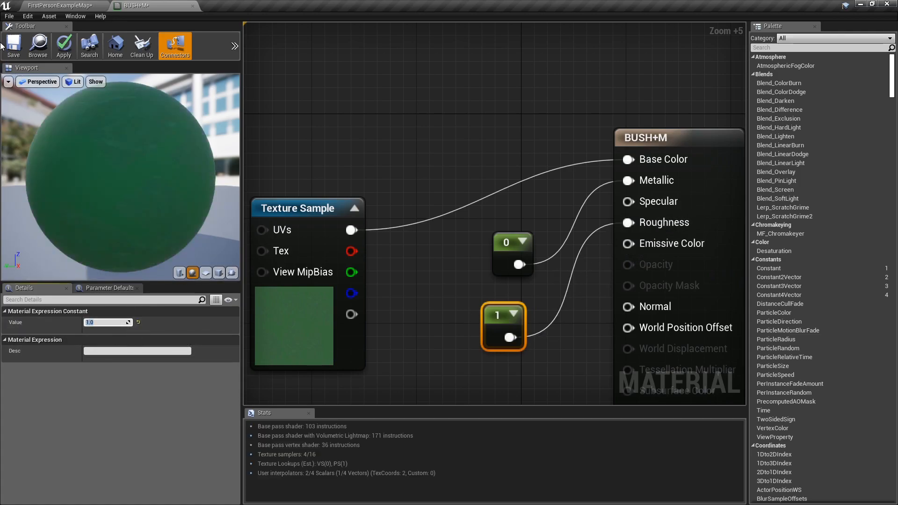
Inspect the material on the preview sphere and save BUSH+M.
left_click_drag(127, 156, 133, 182)
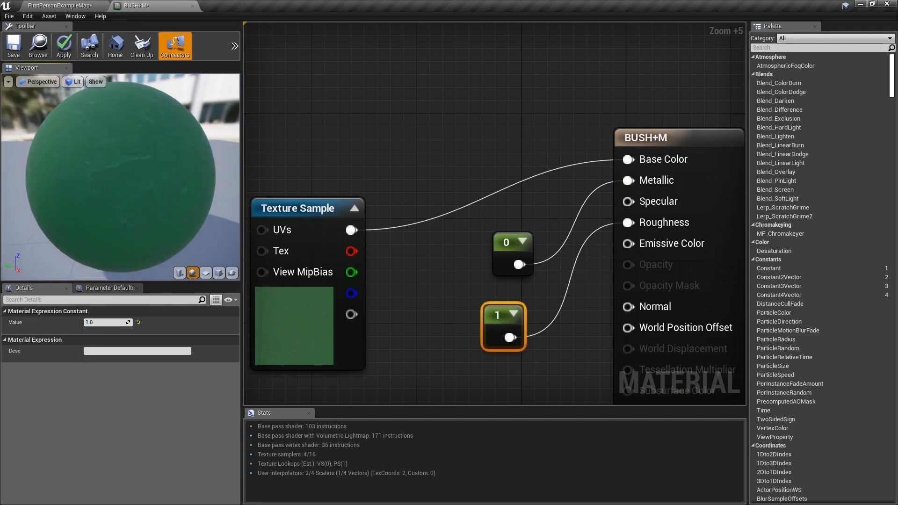
scroll(386, 347, "up", 2)
left_click_drag(164, 211, 173, 190)
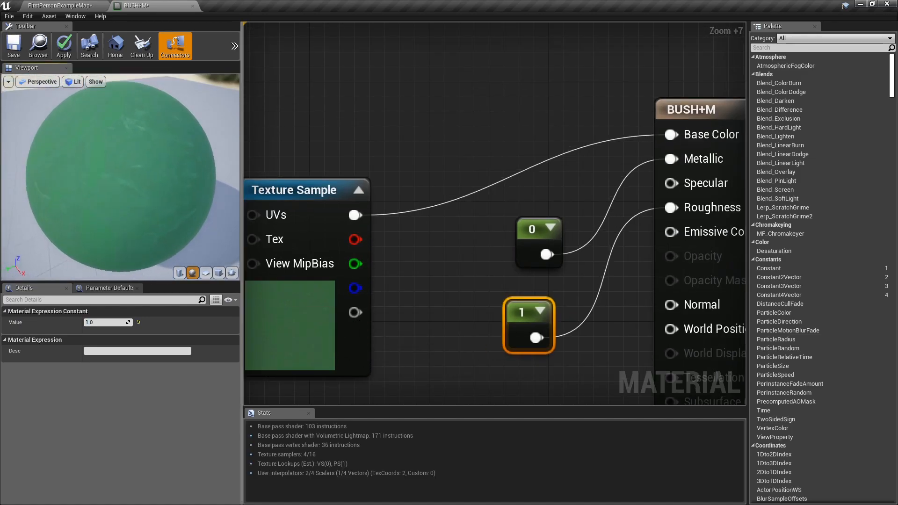
left_click(19, 55)
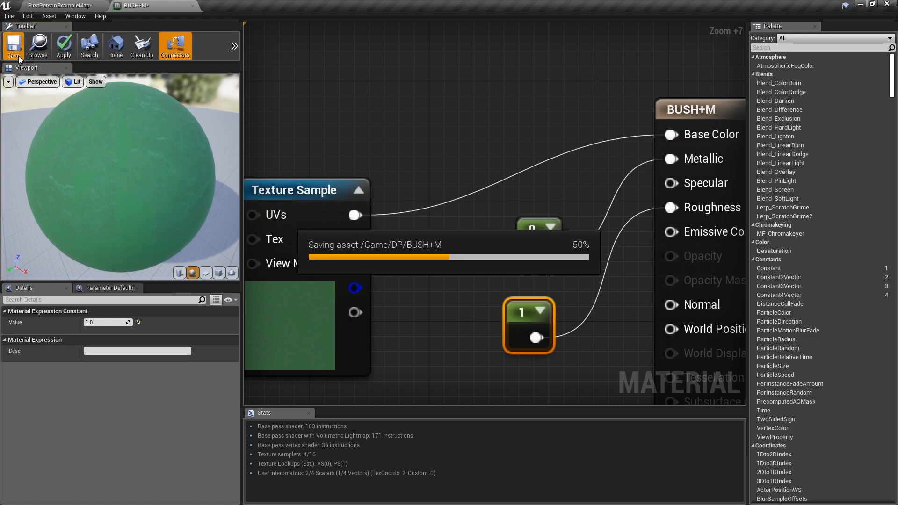
Place the BUSH mesh on the landscape in the FirstPersonExampleMap level and raise it to a Z location of -455.
left_click(60, 5)
left_click_drag(18, 330, 397, 380)
right_click_drag(393, 377, 324, 354)
key("w")
key("w")
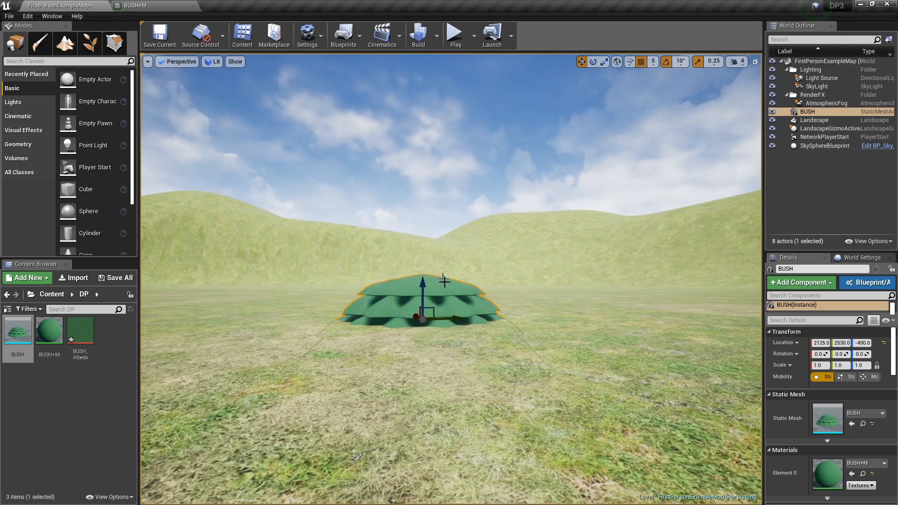
left_click_drag(425, 297, 432, 253)
right_click_drag(471, 272, 467, 322)
key("s")
Duplicate the bush twice along the Y axis to form a row of three overlapping bushes.
left_click_drag(498, 255, 351, 256, "alt")
scroll(403, 281, "down", 3)
left_click_drag(411, 288, 273, 287, "alt")
Select all three bushes and duplicate the row twice along X, to X locations 2240 and 2390.
left_click(507, 332, "ctrl")
left_click(399, 326, "ctrl")
right_click_drag(466, 305, 374, 304)
key("d")
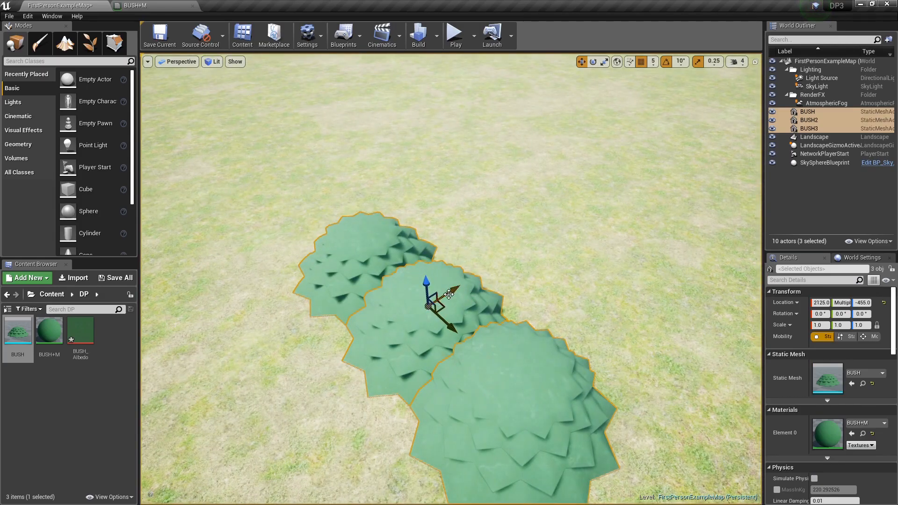
left_click_drag(454, 292, 532, 254, "alt")
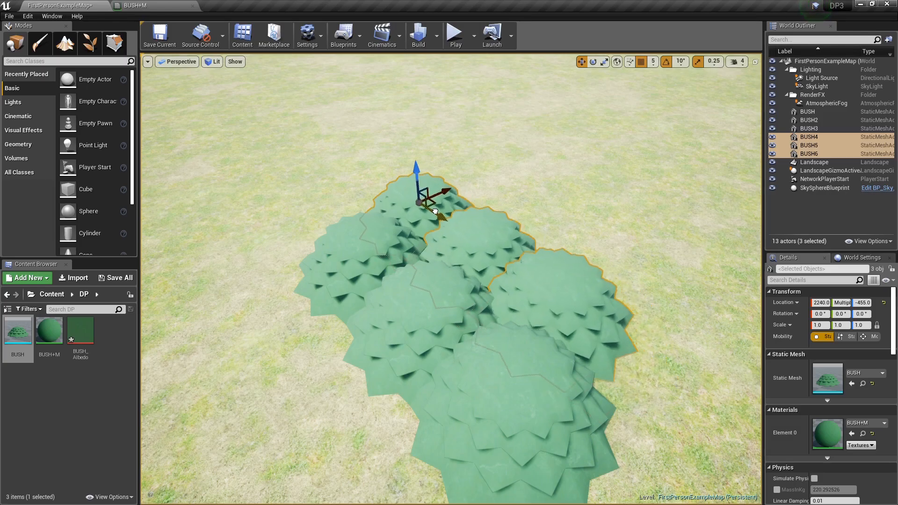
left_click_drag(436, 190, 483, 180, "alt")
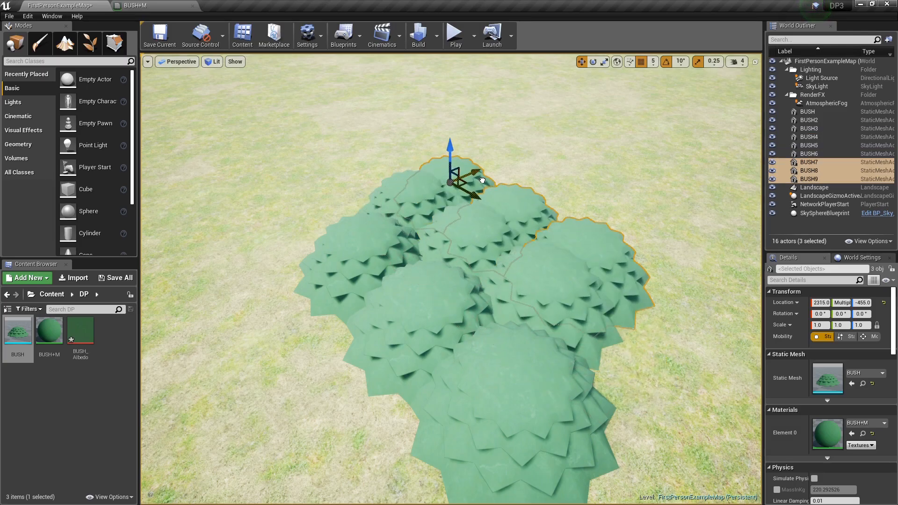
Examine the colour and shape of the grid of bushes from several sides in the level.
key("d")
right_click_drag(516, 187, 458, 188)
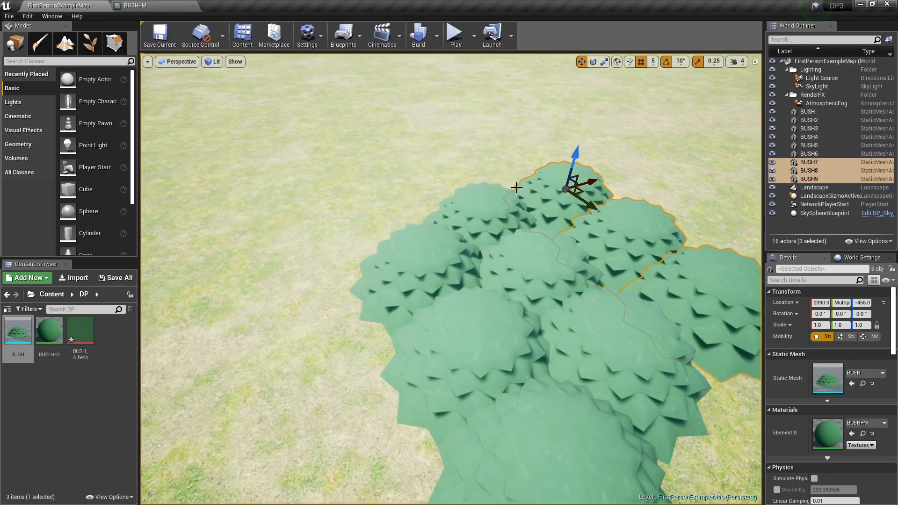
key("a")
mouse_move(535, 236)
right_mouse_down()
mouse_move(603, 234)
mouse_move(617, 194)
mouse_move(540, 233)
mouse_move(556, 252)
mouse_move(505, 210)
mouse_move(519, 215)
mouse_move(524, 206)
mouse_move(533, 215)
mouse_move(538, 201)
mouse_move(496, 213)
mouse_move(468, 234)
mouse_move(521, 213)
mouse_move(507, 216)
mouse_move(535, 234)
right_mouse_up()
key("g")
key("w")
left_click(516, 279)
right_click_drag(516, 278, 538, 290)
right_click_drag(442, 326, 416, 329)
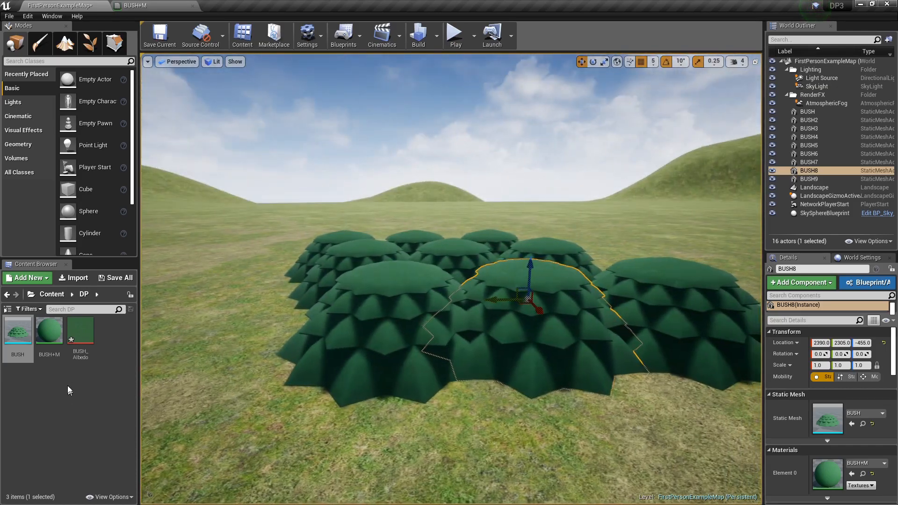
Open the BUSH+M material and move its Texture Sample node upward, away from the output node.
double_click(54, 332)
right_click_drag(310, 182, 429, 290)
left_click_drag(452, 300, 388, 191)
right_click_drag(413, 226, 347, 230)
scroll(348, 230, "down", 1)
scroll(347, 231, "down", 1)
Add a SpeedTreeColorVariation node fed by the Texture Sample's colour output and connect its Result to Base Color.
left_click_drag(340, 220, 486, 181)
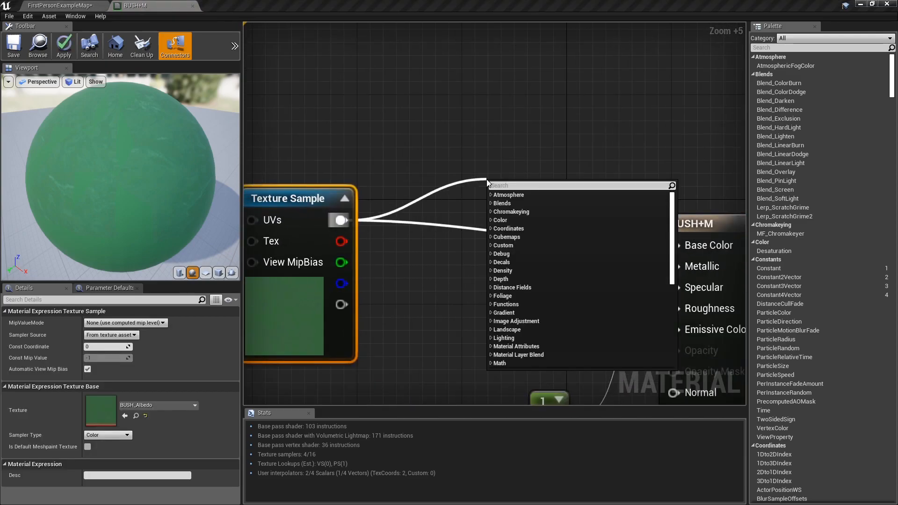
type("COLOR")
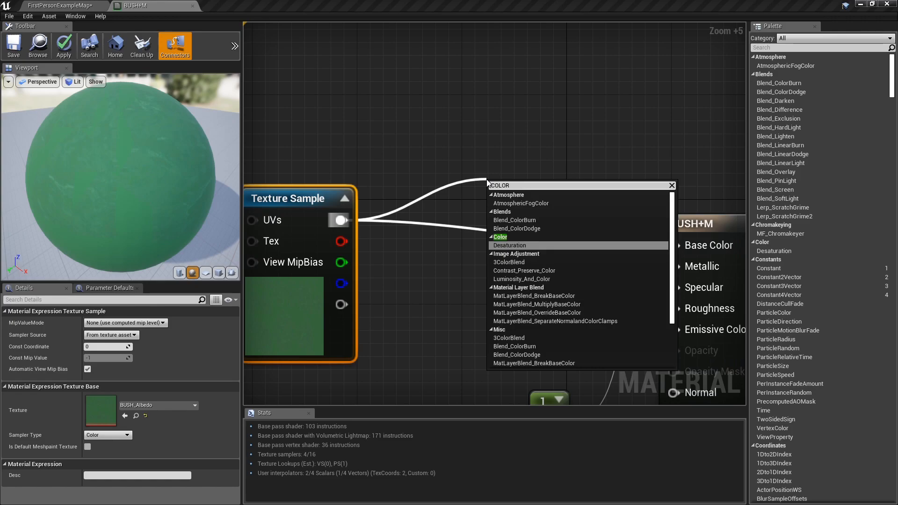
type("V")
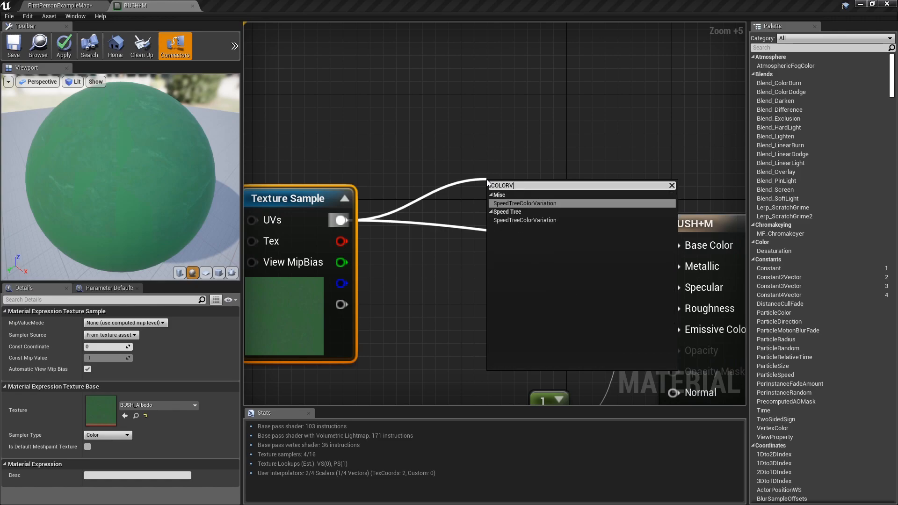
key("Return")
left_click_drag(568, 194, 563, 123)
right_click_drag(541, 177, 483, 181)
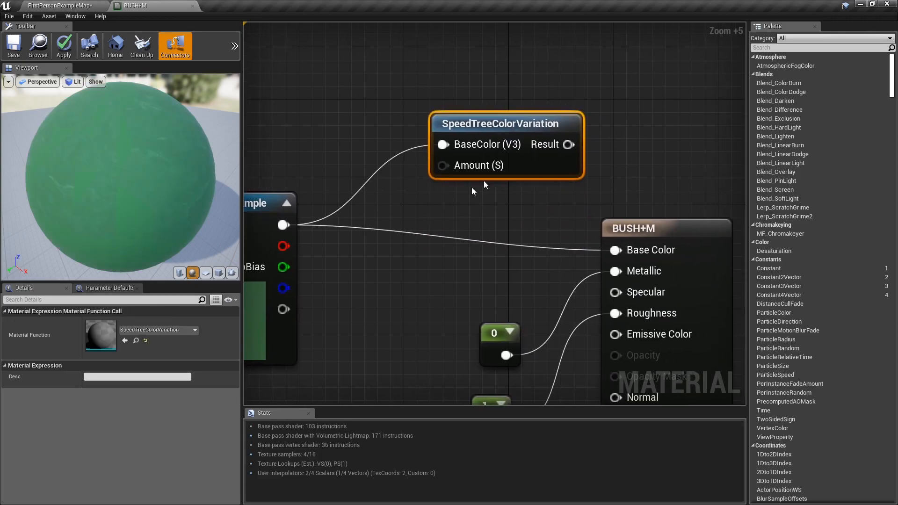
left_click_drag(572, 145, 619, 251)
Connect a new Constant node to the Amount input of SpeedTreeColorVariation and save the material.
right_click_drag(309, 218, 454, 224)
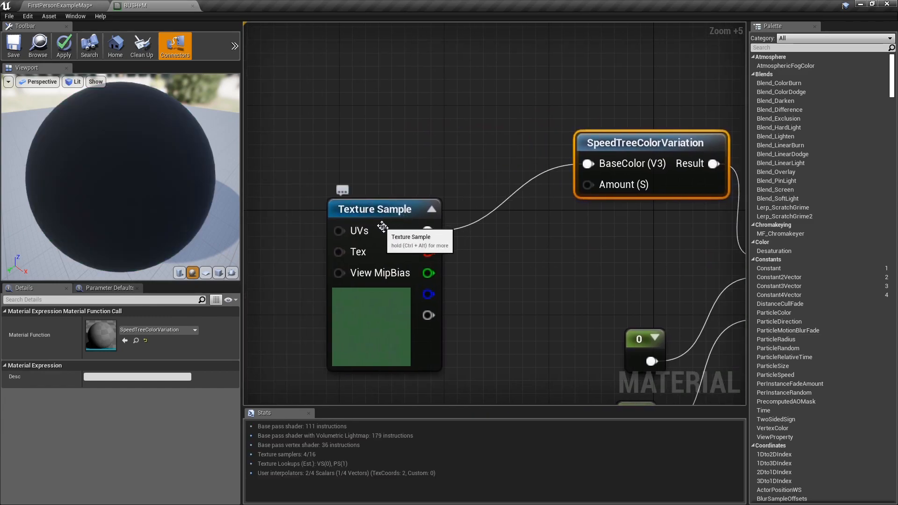
left_click_drag(380, 225, 307, 151)
right_click_drag(555, 270, 487, 279)
key("1")
left_click(414, 238)
left_click_drag(442, 271, 519, 194)
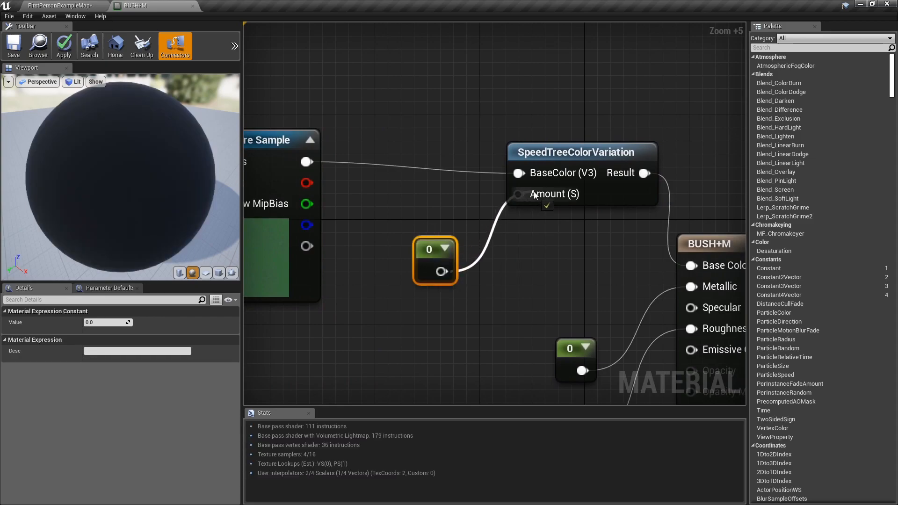
left_click(13, 43)
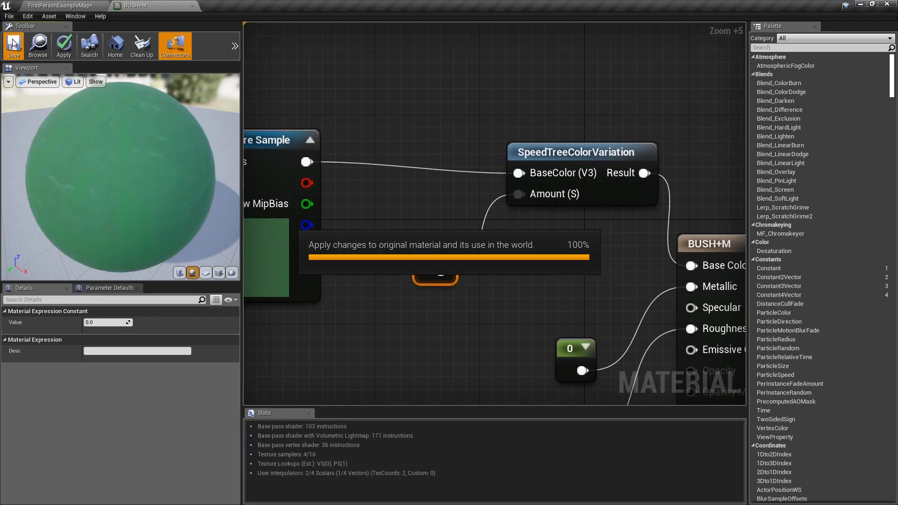
Try a value of 0.1 for the Amount constant in the saved BUSH+M material and check the bushes in the level.
left_click(58, 6)
left_click(178, 5)
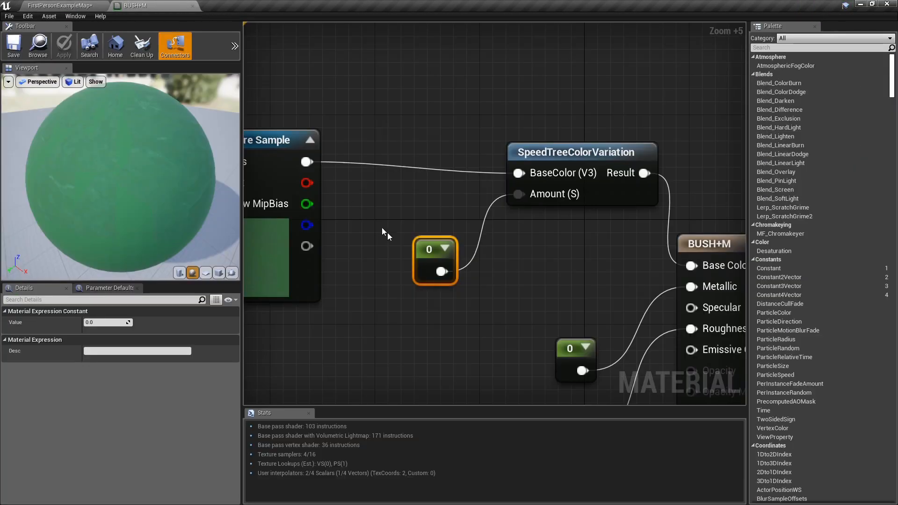
type("0.1")
key("Return")
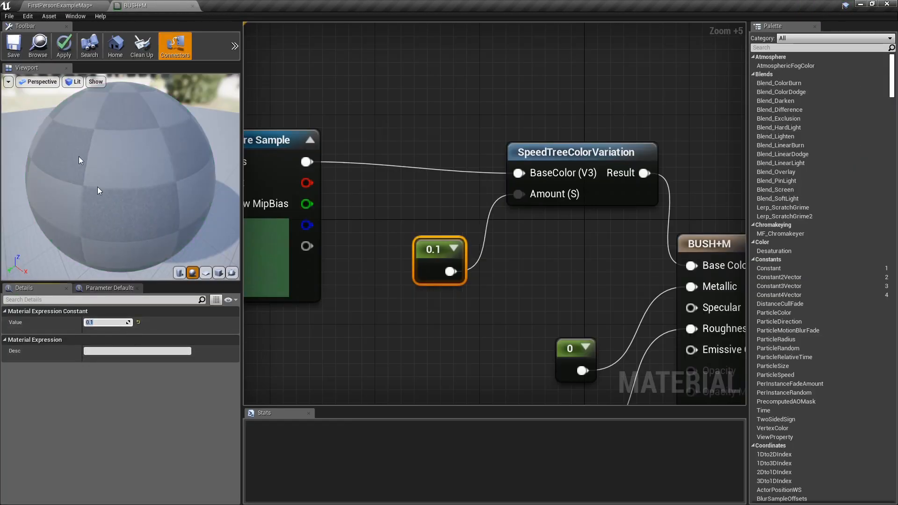
left_click(14, 56)
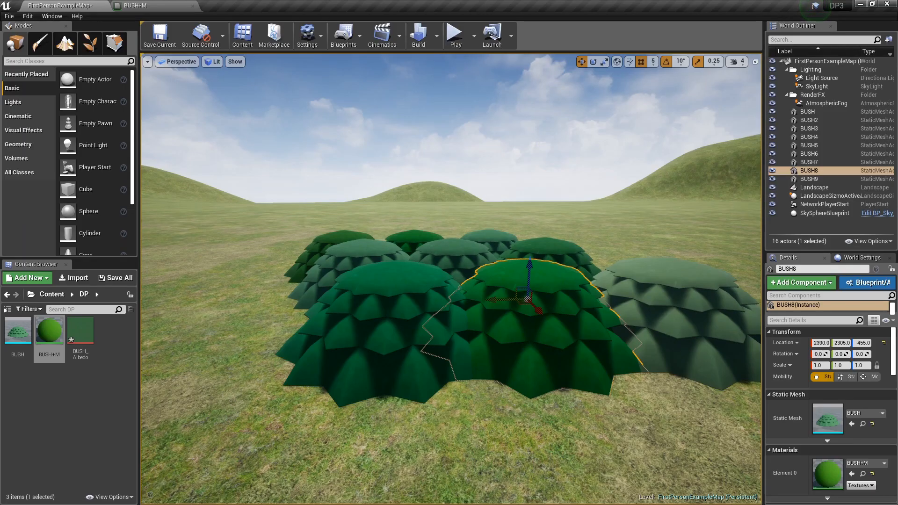
right_click_drag(451, 278, 510, 327)
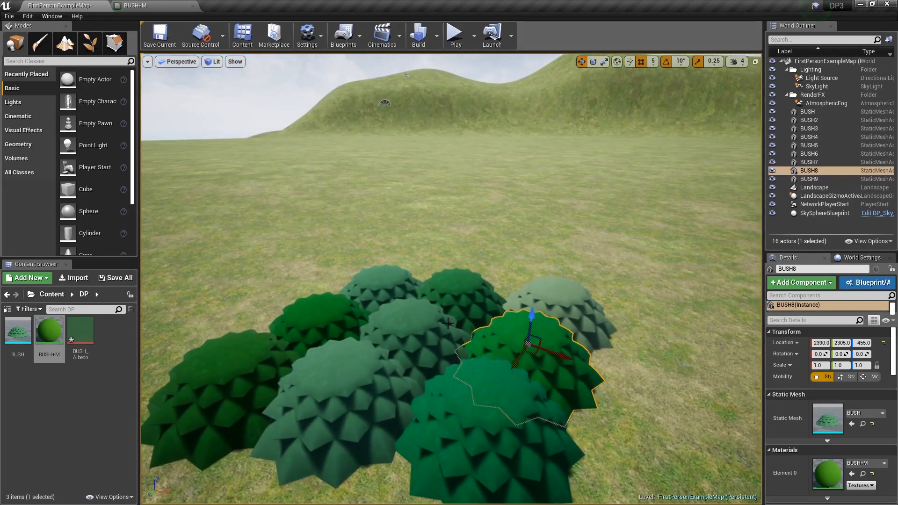
key("g")
right_click_drag(451, 279, 414, 262)
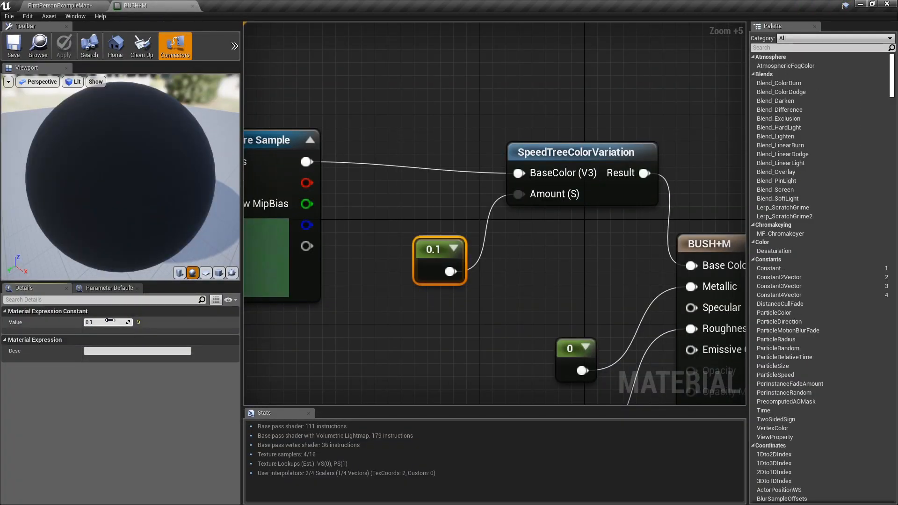
Set the Amount constant to 0.06, save the material and check the bushes' colour variation in the level.
left_click(111, 320)
type(".06")
key("Return")
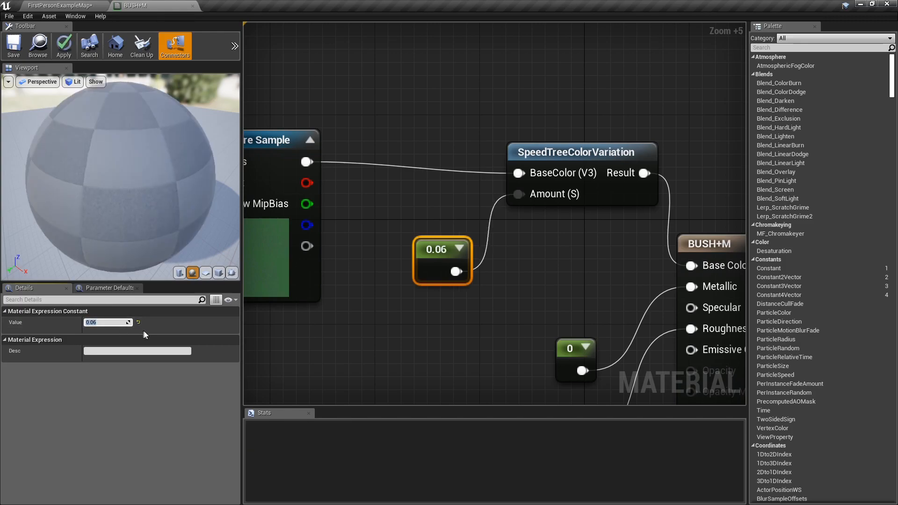
left_click(18, 55)
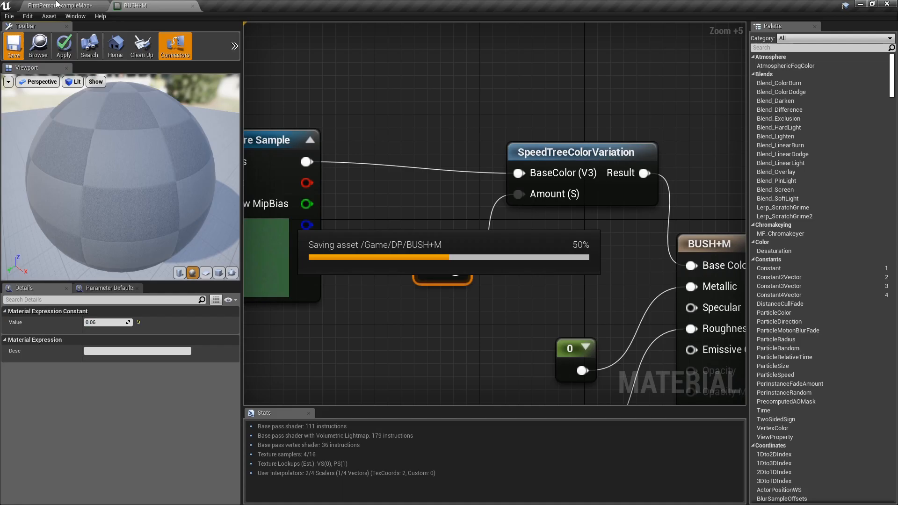
left_click(56, 4)
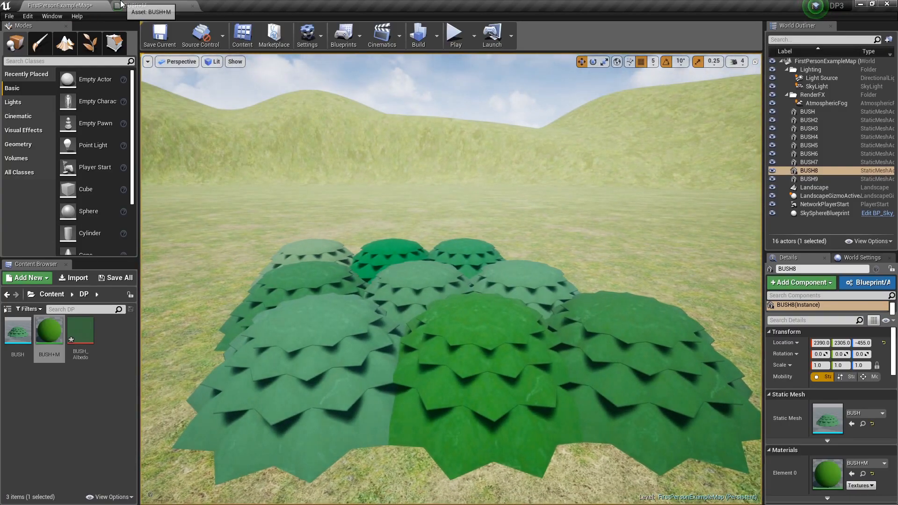
Set the constant feeding SpeedTreeColorVariation's Amount to 0.04 and save the BUSH+M material.
left_click(135, 5)
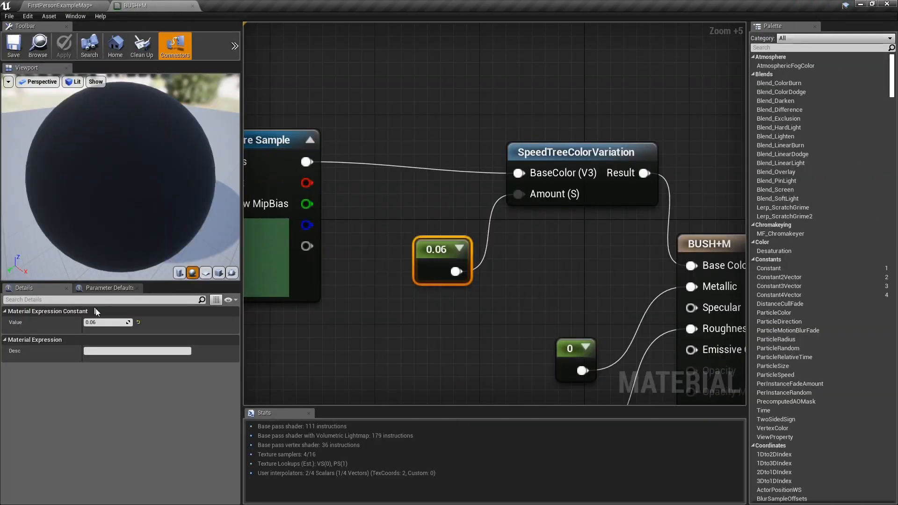
left_click(103, 322)
type("0.04")
key("Return")
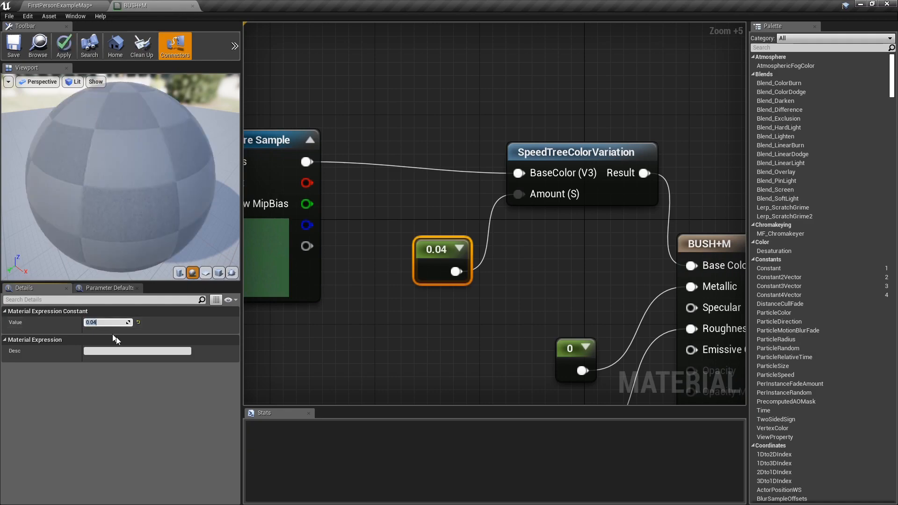
left_click(7, 56)
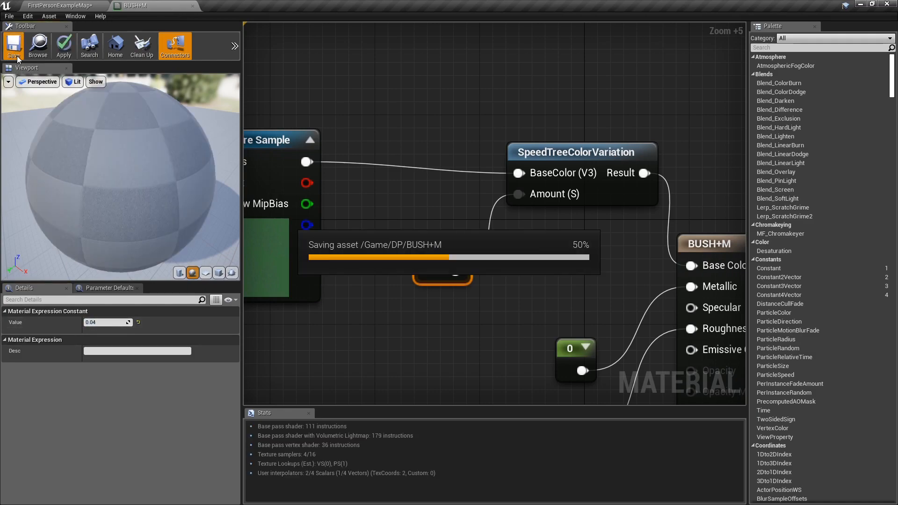
Examine the colour differences between the bushes in the level from several distances and angles.
left_click(51, 5)
scroll(360, 211, "up", 5)
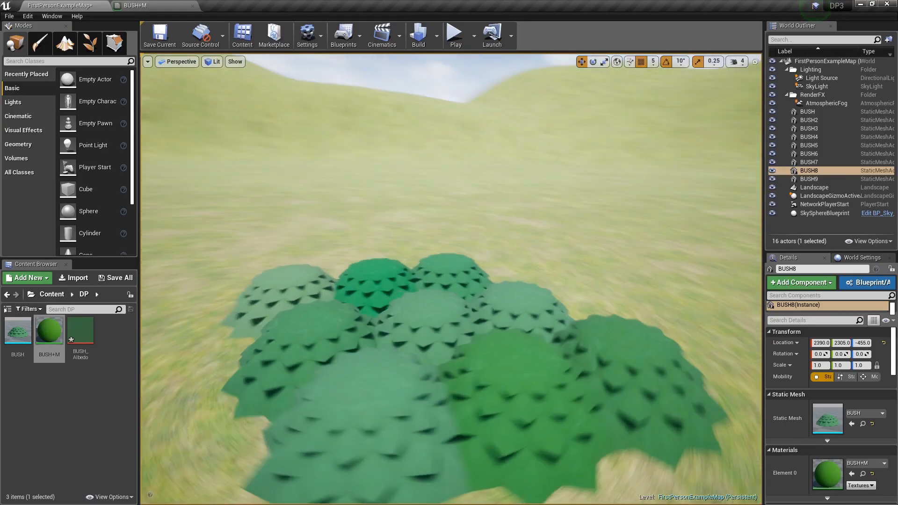
right_click_drag(361, 211, 435, 183)
right_click_drag(659, 398, 617, 408)
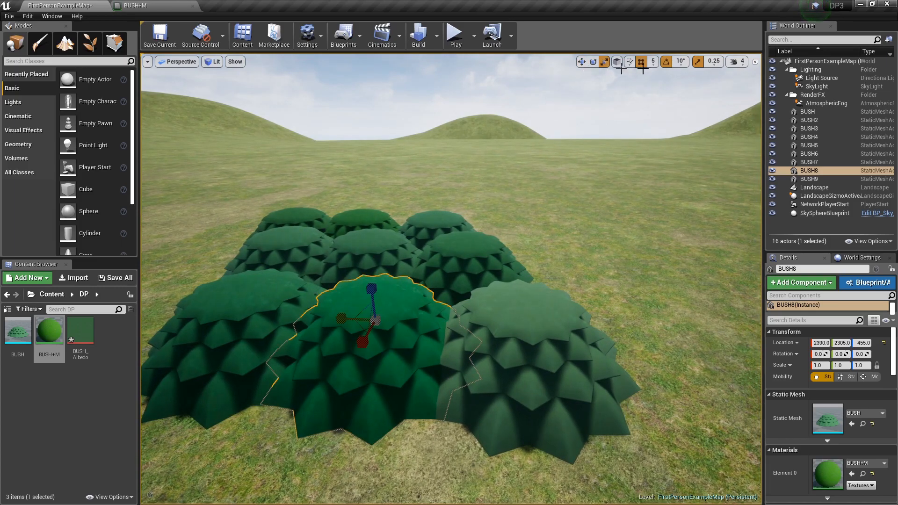
left_click(504, 336)
right_click_drag(504, 335, 510, 352)
left_click(599, 295)
right_click_drag(600, 295, 621, 274)
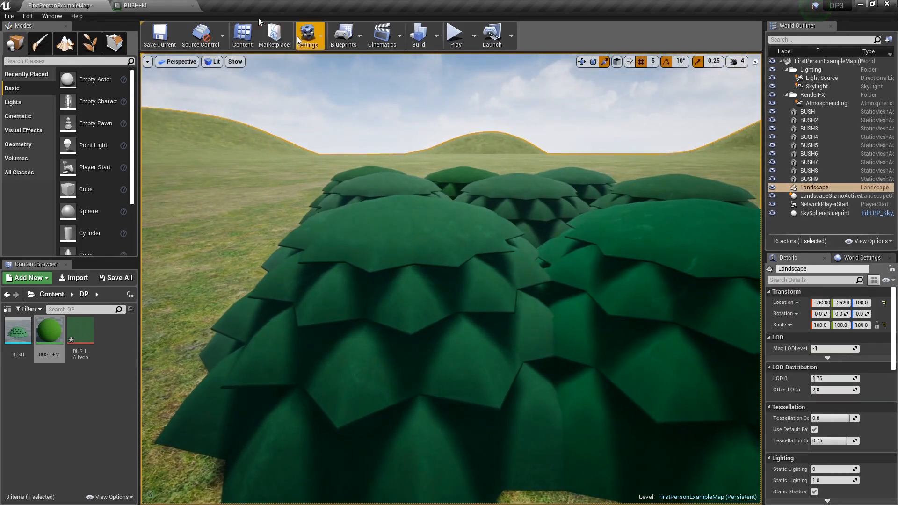
Return to the BUSH+M graph and move the Metallic and Roughness constants together, farther from the output node.
left_click(154, 4)
scroll(351, 237, "down", 3)
right_click_drag(353, 239, 312, 116)
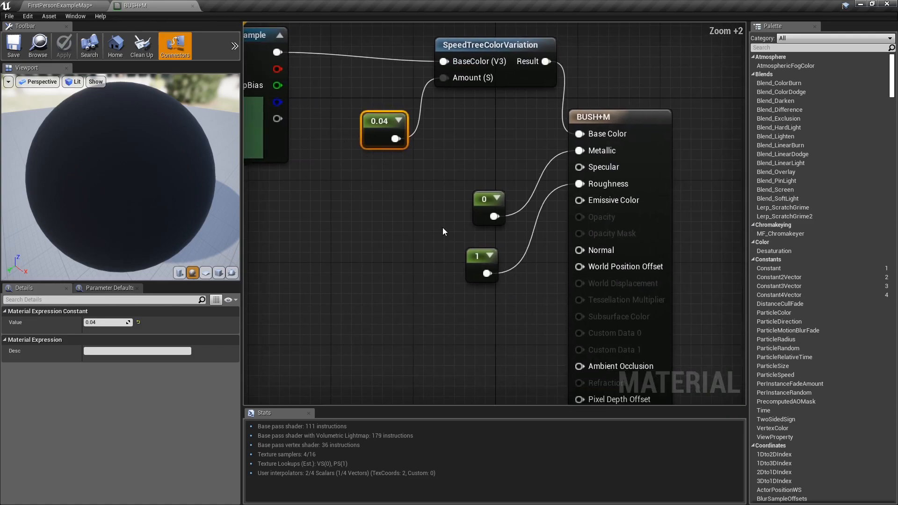
left_click_drag(478, 202, 460, 182)
right_click_drag(405, 283, 407, 268)
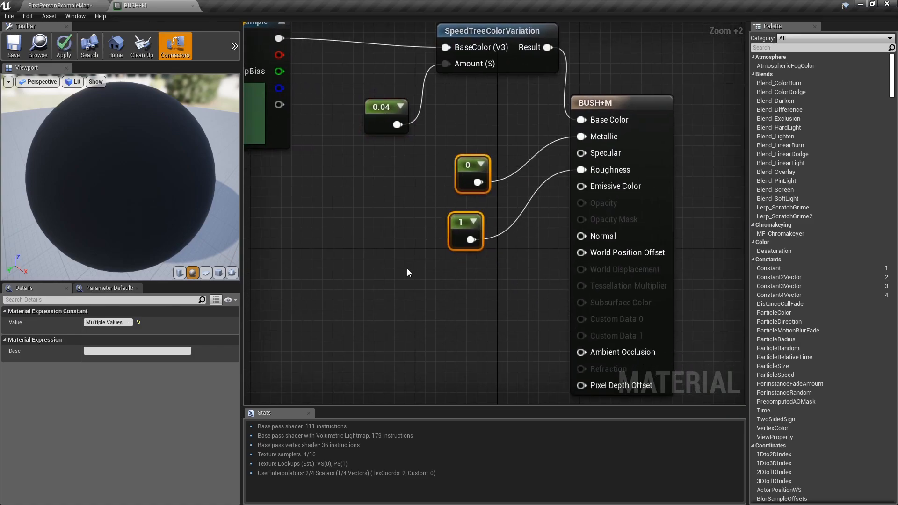
Add a SimpleGrassWind node below the constants and connect its Result to the material's World Position Offset.
right_click(407, 268)
type("SIMPLE")
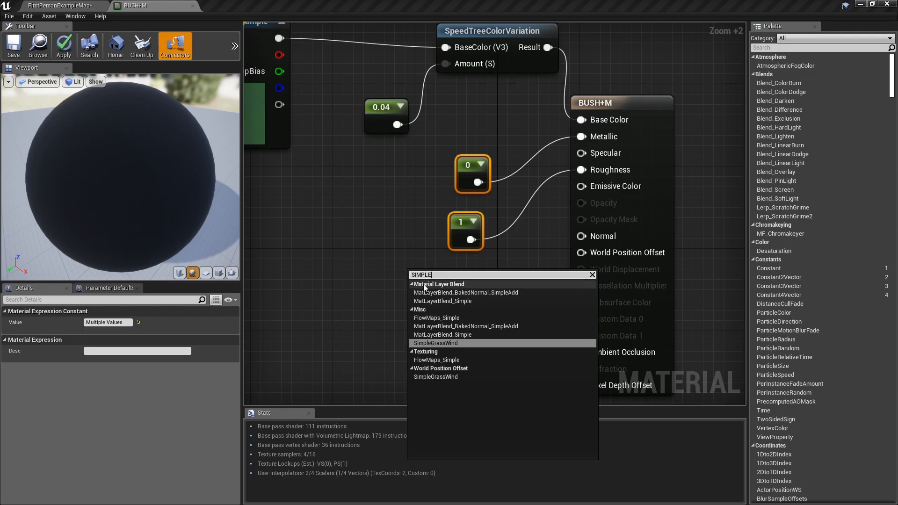
left_click(449, 343)
right_click_drag(449, 341, 432, 335)
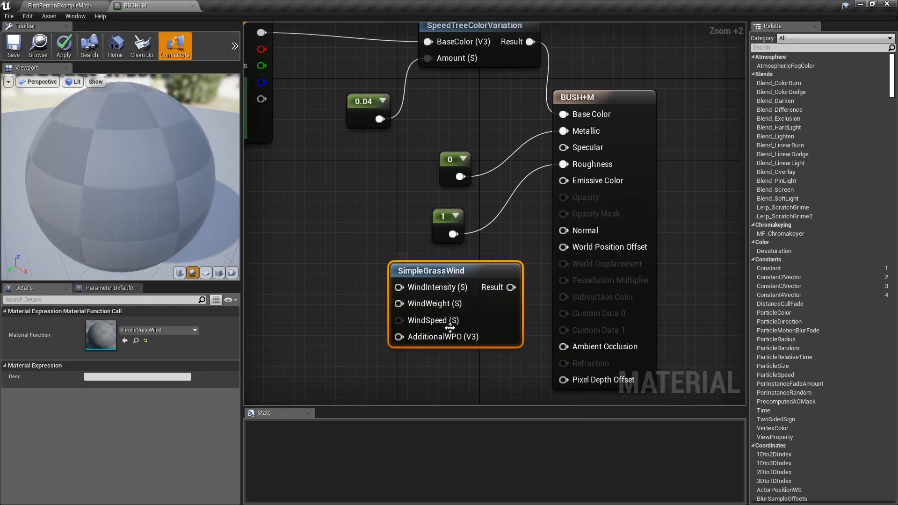
scroll(476, 296, "up", 5)
left_click_drag(476, 296, 603, 224)
right_click_drag(522, 310, 649, 292)
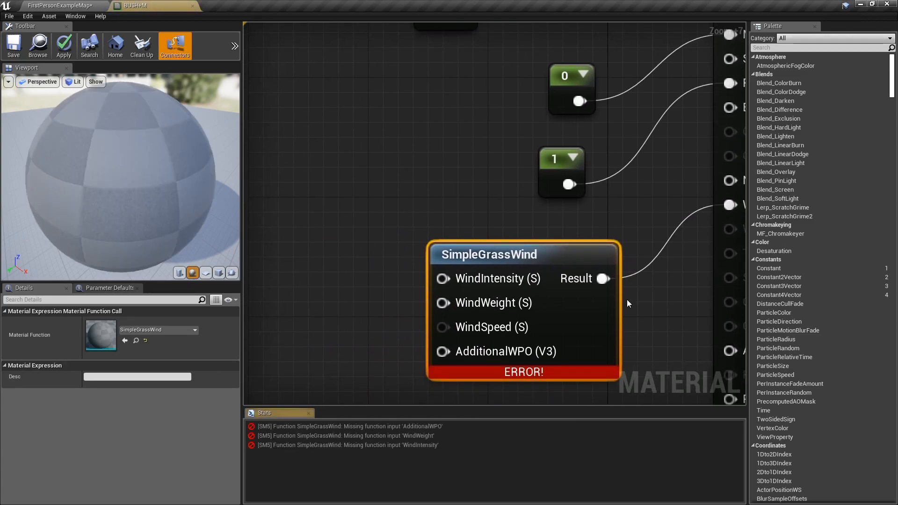
Add a Constant beside SimpleGrassWind and wire it to WindIntensity, WindWeight, WindSpeed and AdditionalWPO.
left_click(302, 242)
left_click_drag(334, 279, 449, 303)
mouse_move(330, 286)
left_mouse_down()
mouse_move(437, 312)
mouse_move(453, 325)
mouse_move(335, 291)
mouse_move(331, 280)
left_mouse_up()
left_click(321, 267)
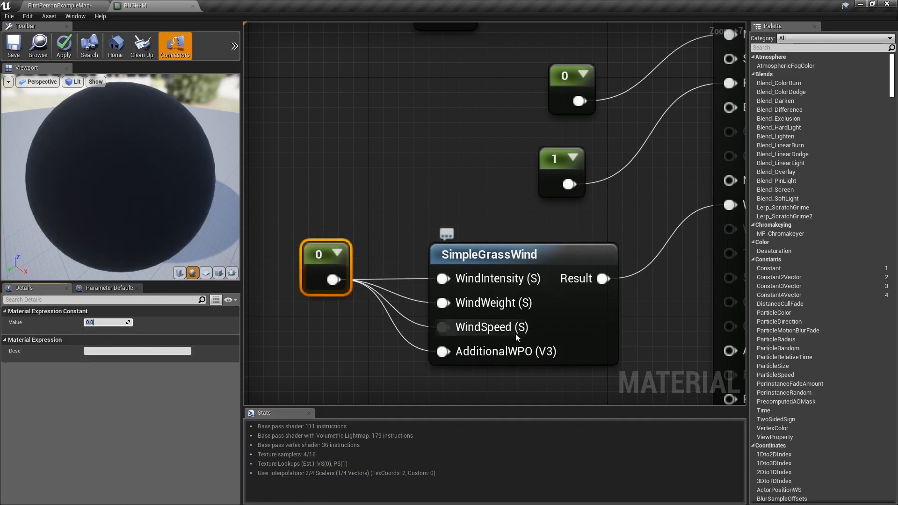
Try 0.01 and 1 as the value of the constant feeding SimpleGrassWind.
type("0.01")
key("Return")
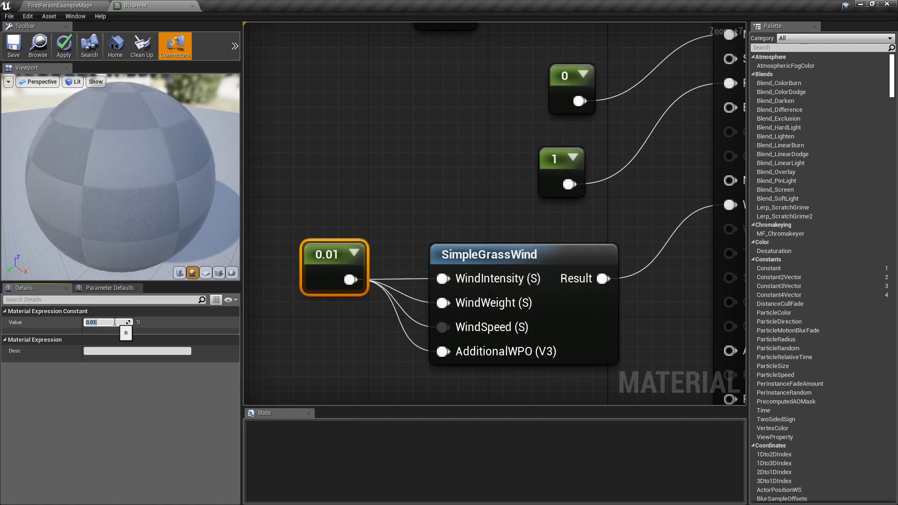
type("1")
key("Return")
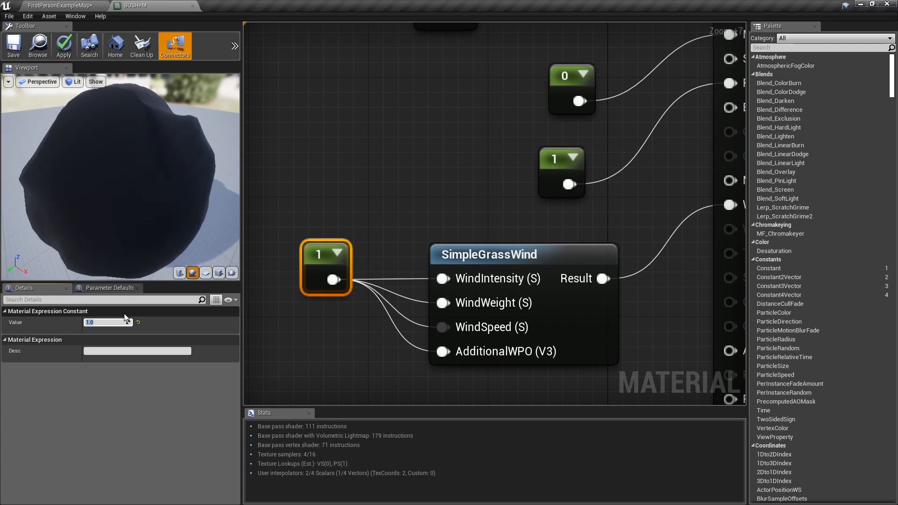
Set the SimpleGrassWind constant to 0.3, save the material and check the bushes' wind movement in the level.
type("2")
key("BackSpace")
type("3")
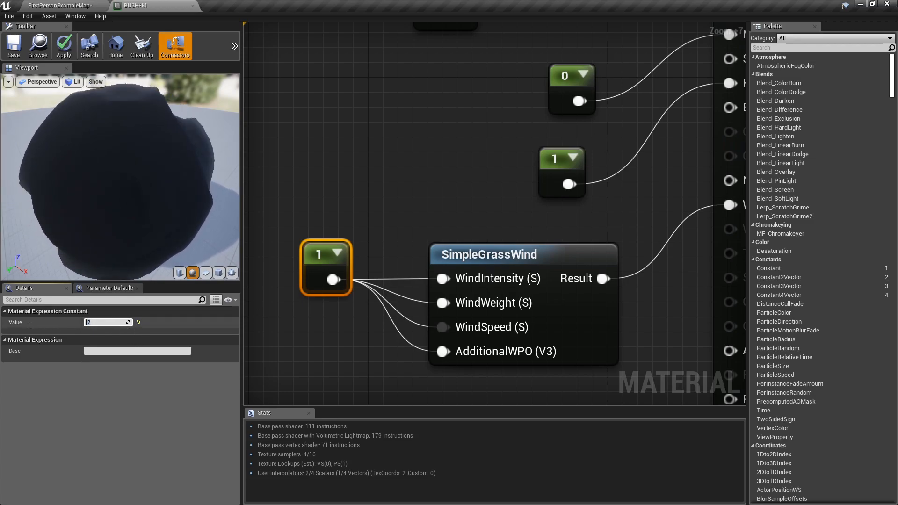
key("Return")
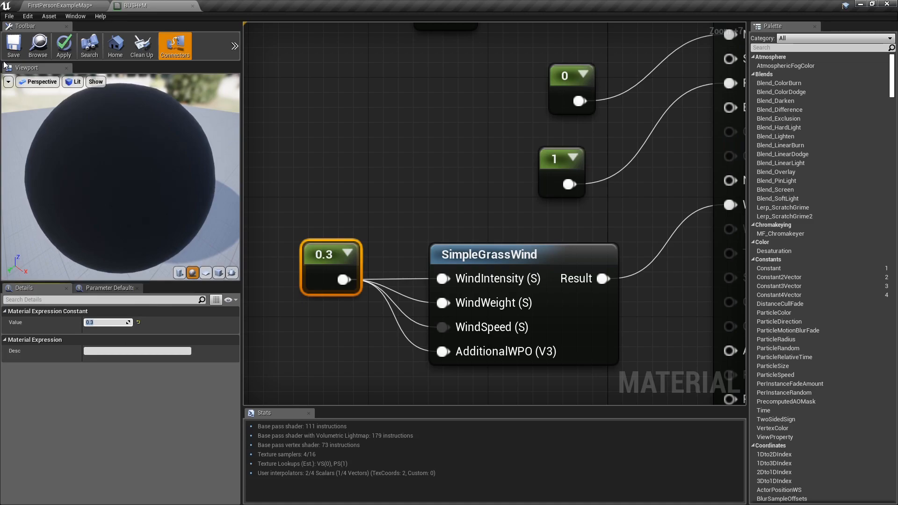
left_click(11, 49)
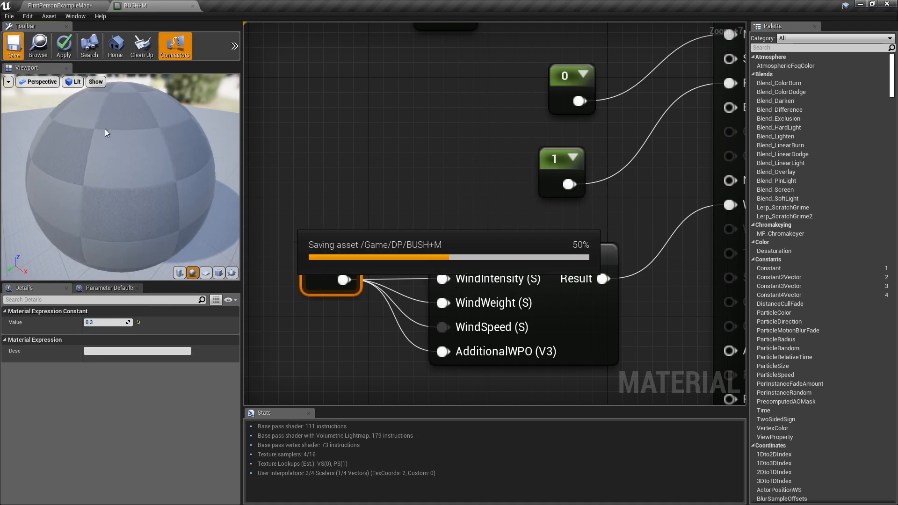
left_click(84, 5)
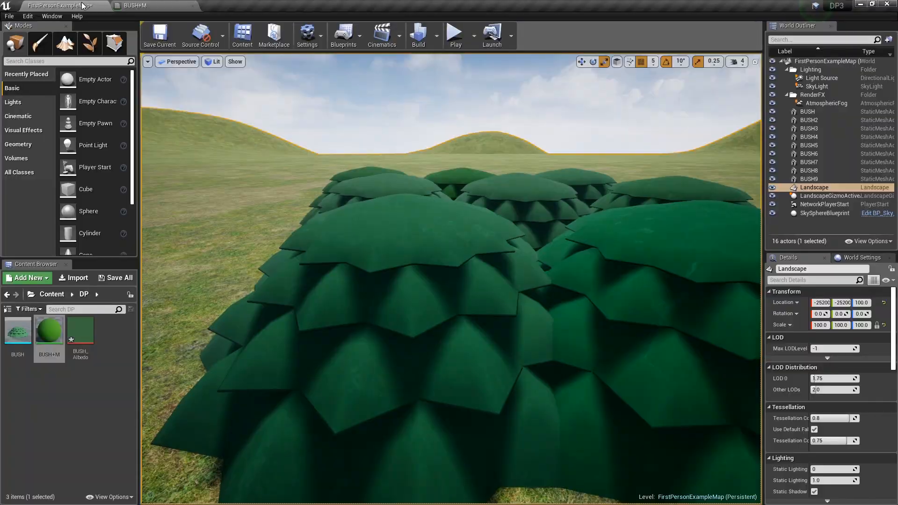
right_click_drag(354, 155, 385, 154)
key("q")
key("a")
Return to the BUSH+M graph, set the constant feeding SimpleGrassWind to 0.45 and save the material.
left_click(183, 4)
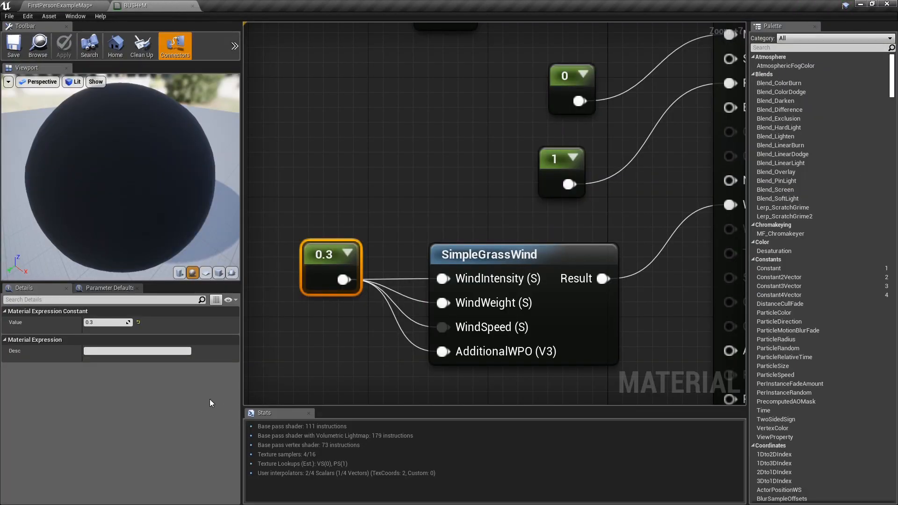
left_click(113, 322)
type("0.45")
key("Return")
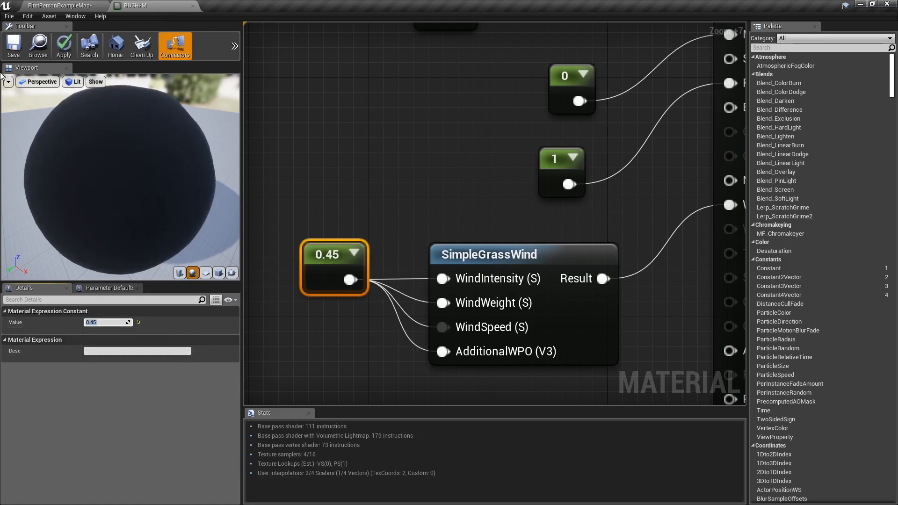
left_click(7, 52)
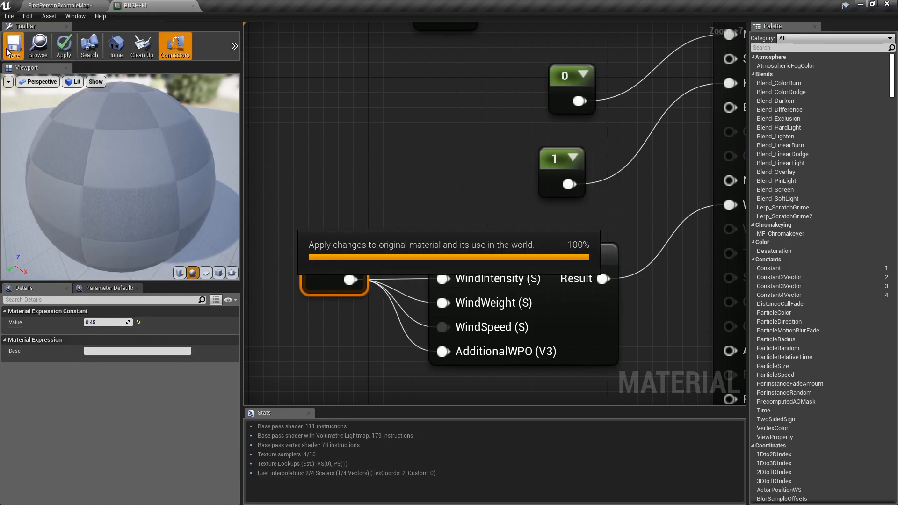
Examine the bushes' wind movement in the level with the viewport in full-screen view, from different sides.
left_click(70, 5)
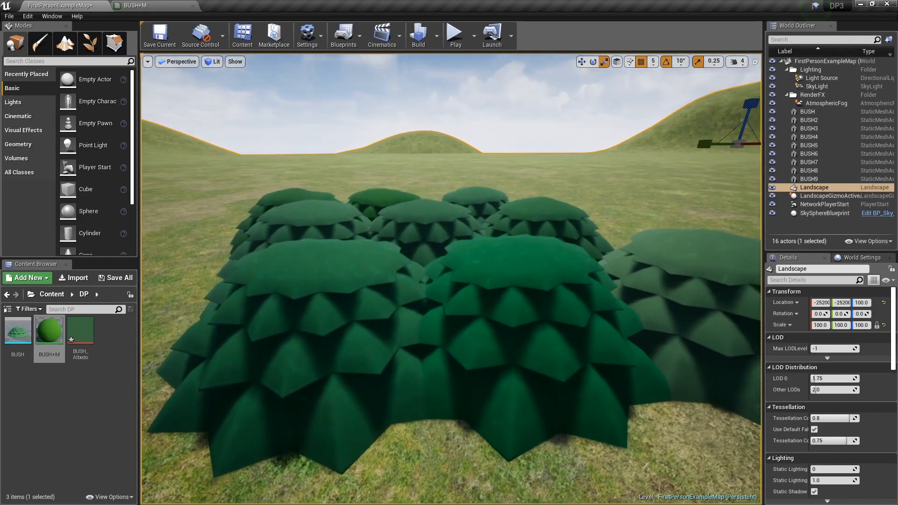
right_click_drag(451, 279, 467, 269)
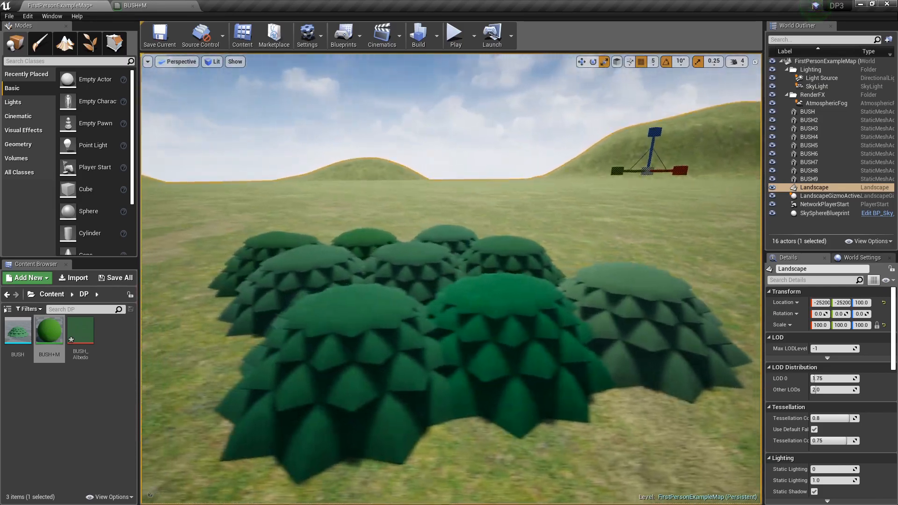
key("F11")
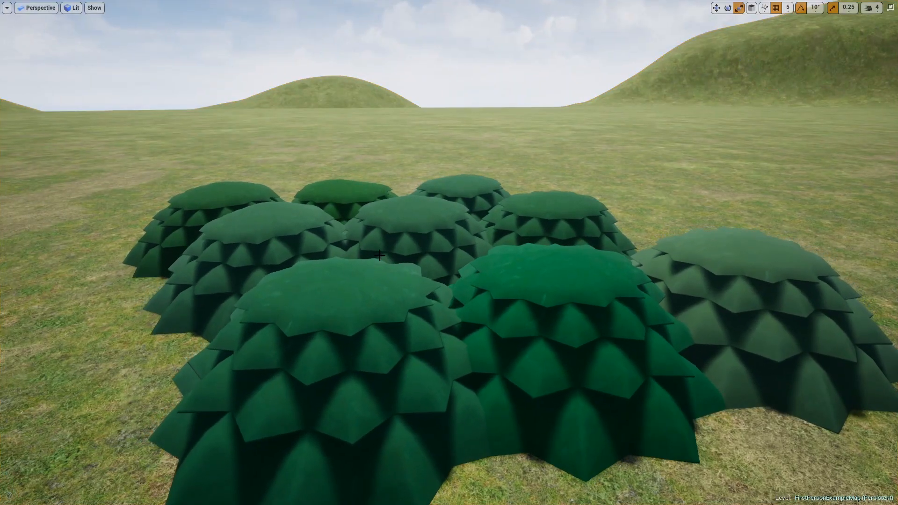
right_click_drag(379, 255, 248, 234)
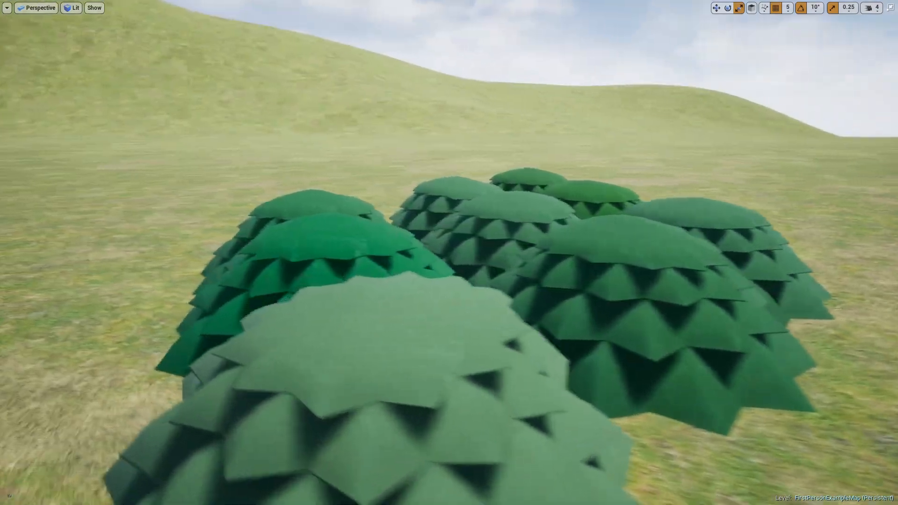
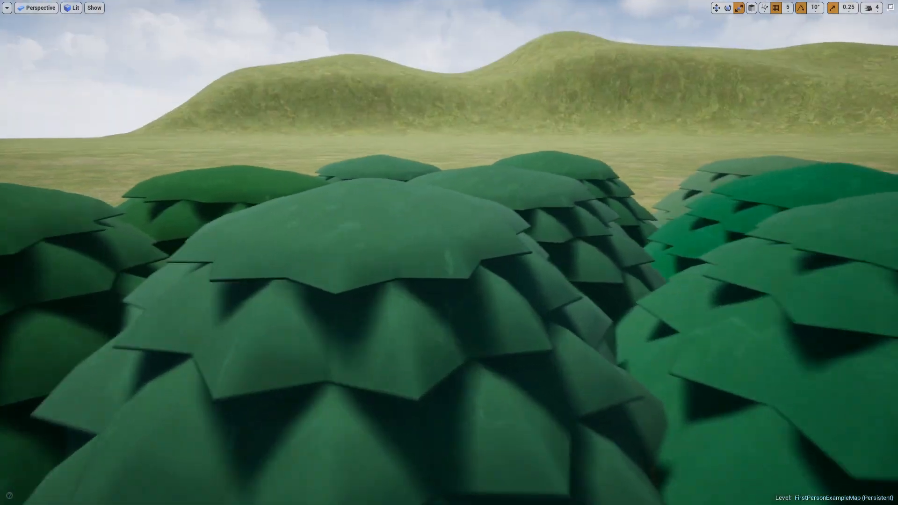
key("a")
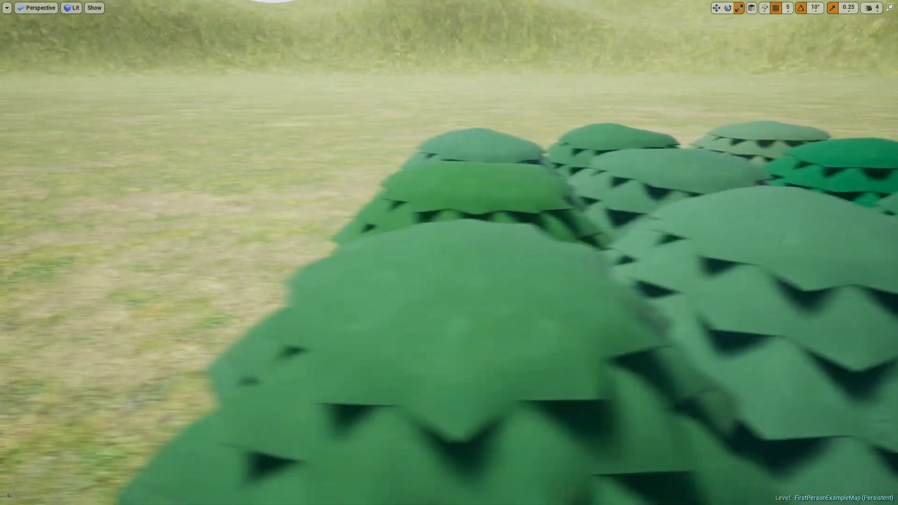
key("F11")
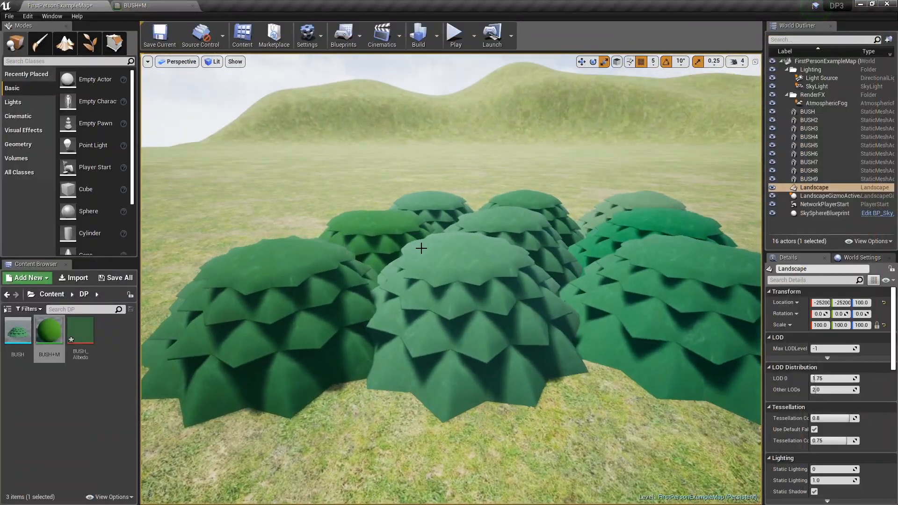
key("F11")
key("d")
right_click_drag(421, 248, 298, 206)
key("w")
key("s")
key("F11")
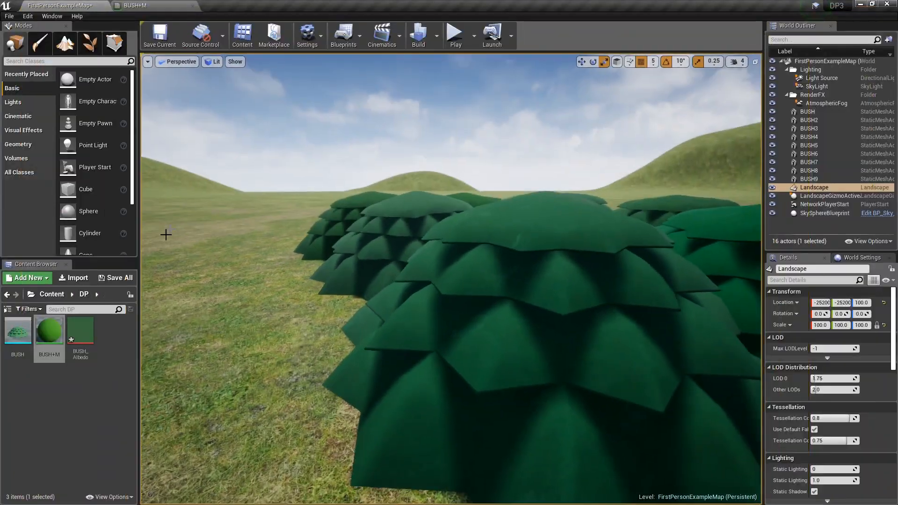
Fly around the group of bushes to examine their swaying and colour variation up close and from farther away.
key("s")
mouse_move(410, 294)
right_mouse_down()
mouse_move(451, 300)
mouse_move(462, 313)
mouse_move(472, 304)
mouse_move(418, 297)
mouse_move(421, 273)
mouse_move(433, 280)
mouse_move(423, 292)
mouse_move(407, 288)
mouse_move(456, 313)
mouse_move(458, 286)
mouse_move(407, 281)
mouse_move(407, 290)
right_mouse_up()
key("w")
key("s")
key("s")
key("a")
key("w")
key("s")
key("s")
key("s")
key("d")
key("w")
key("s")
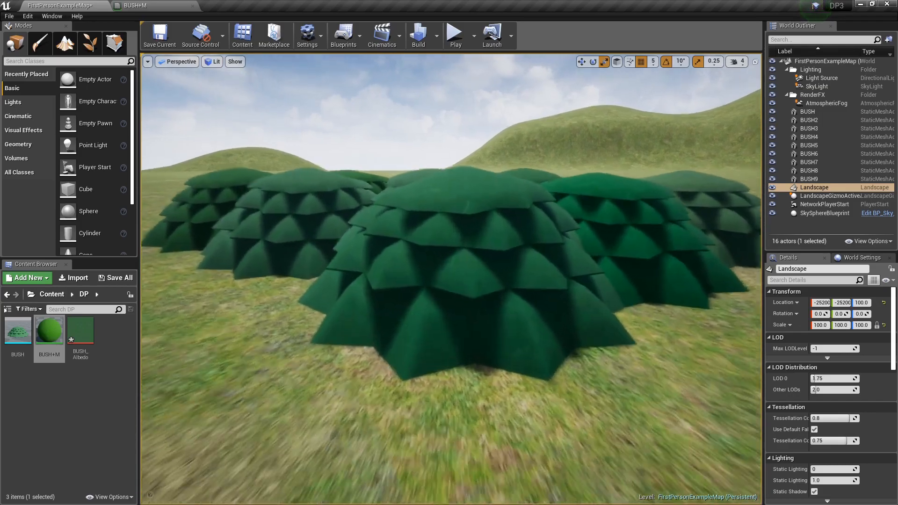
key("w")
right_click_drag(407, 290, 463, 271)
key("e")
key("d")
key("a")
key("w")
key("q")
key("w")
key("a")
key("s")
key("d")
key("a")
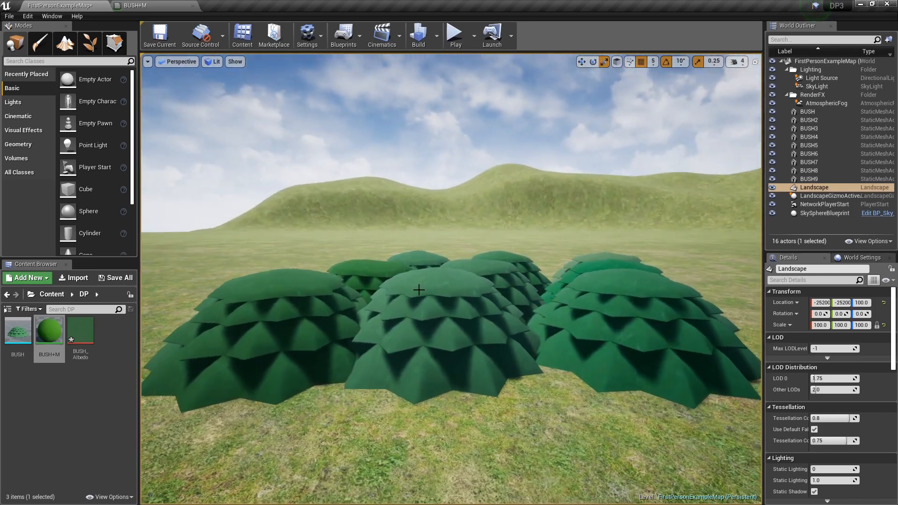